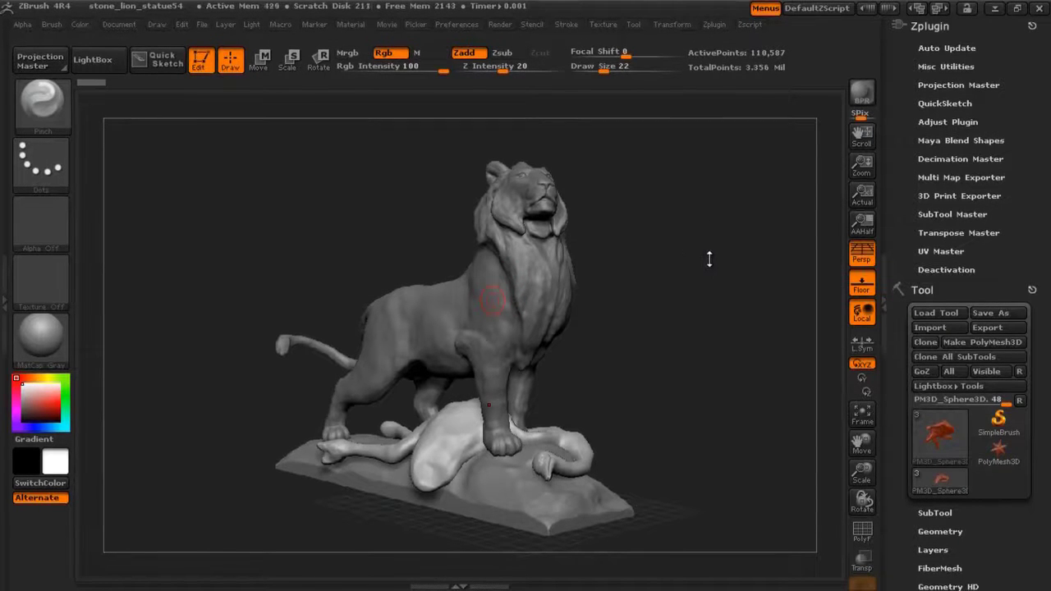
Step: Orbit the statue to inspect it and set the Draw Size to 38
drag(675, 247, 616, 235)
key(s)
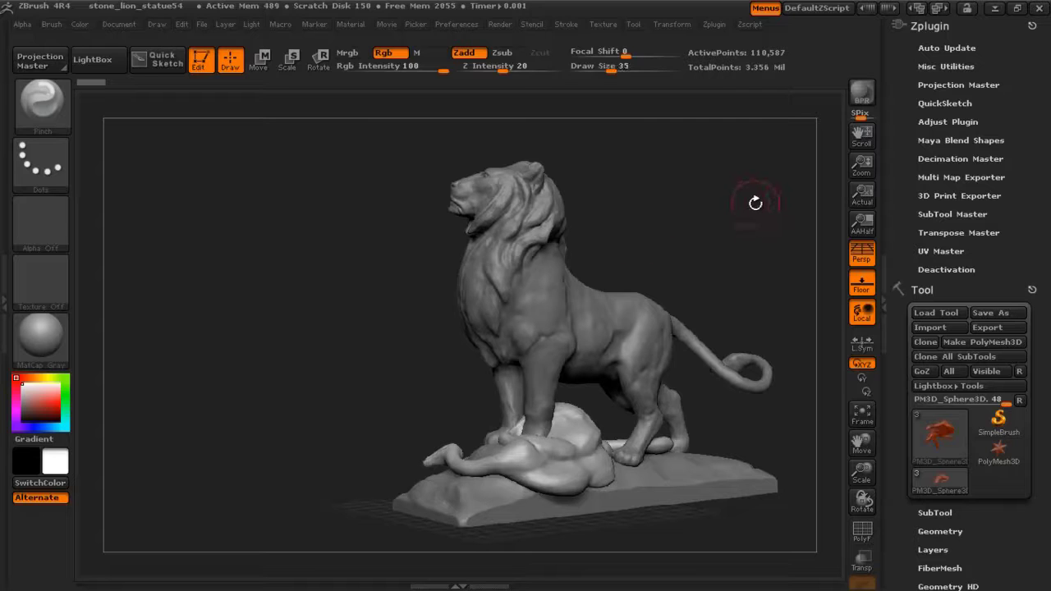
mouse_move(709, 220)
alt+mouse_down()
mouse_move(636, 217)
mouse_move(652, 222)
mouse_move(646, 231)
mouse_move(698, 207)
alt+mouse_up()
key(s)
key(s)
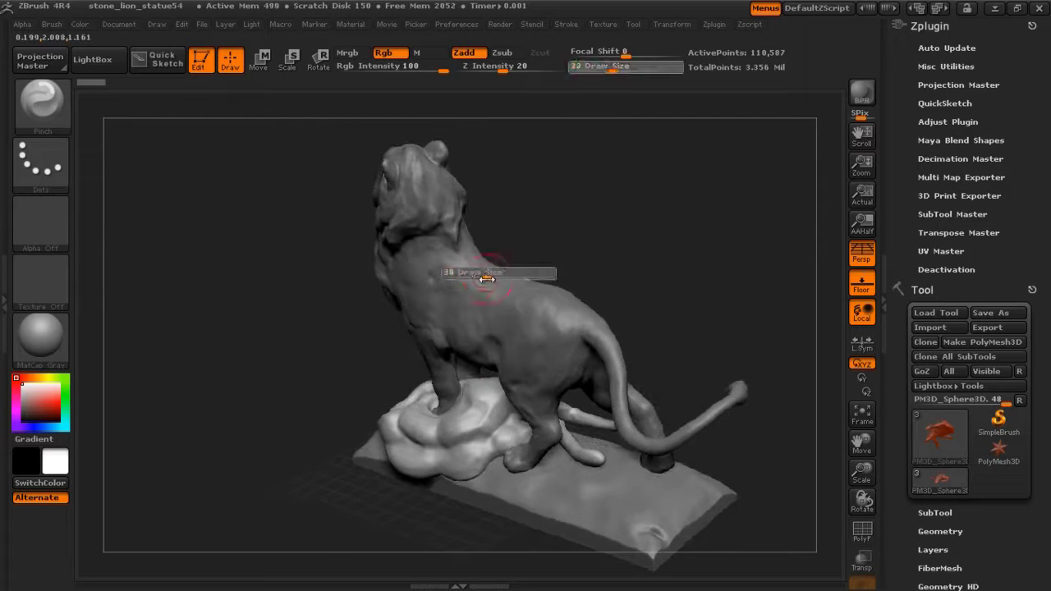
click(487, 279)
mouse_move(492, 340)
mouse_down()
mouse_move(437, 345)
mouse_move(460, 311)
mouse_up()
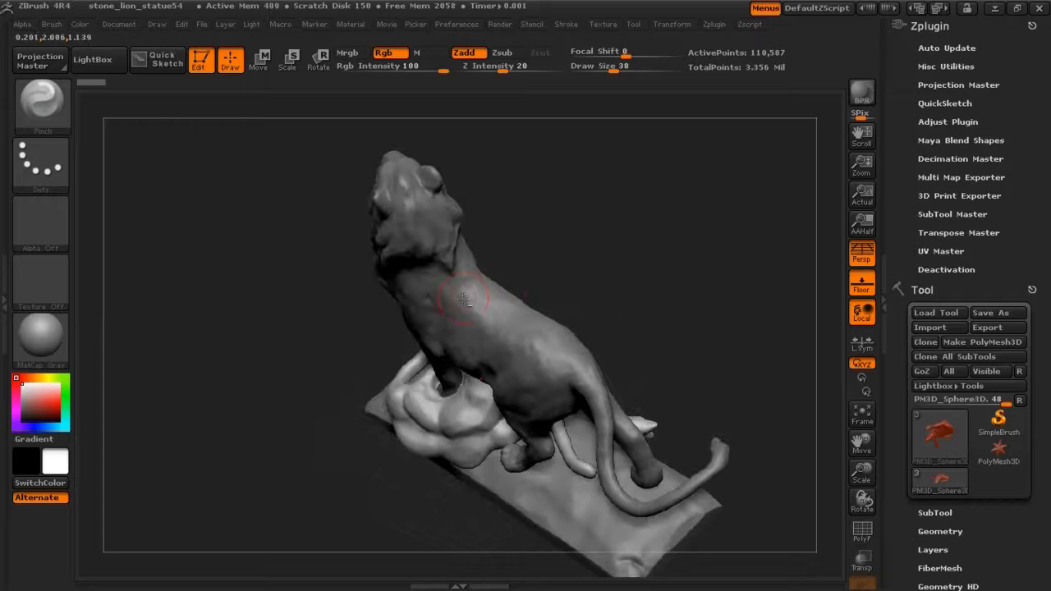
Step: Make the Lion body the active subtool, shrink the brush, and close the Zplugin panel
alt+click(464, 297)
mouse_move(621, 239)
mouse_down()
mouse_move(506, 260)
mouse_move(504, 241)
mouse_move(502, 251)
mouse_move(447, 258)
mouse_up()
key([)
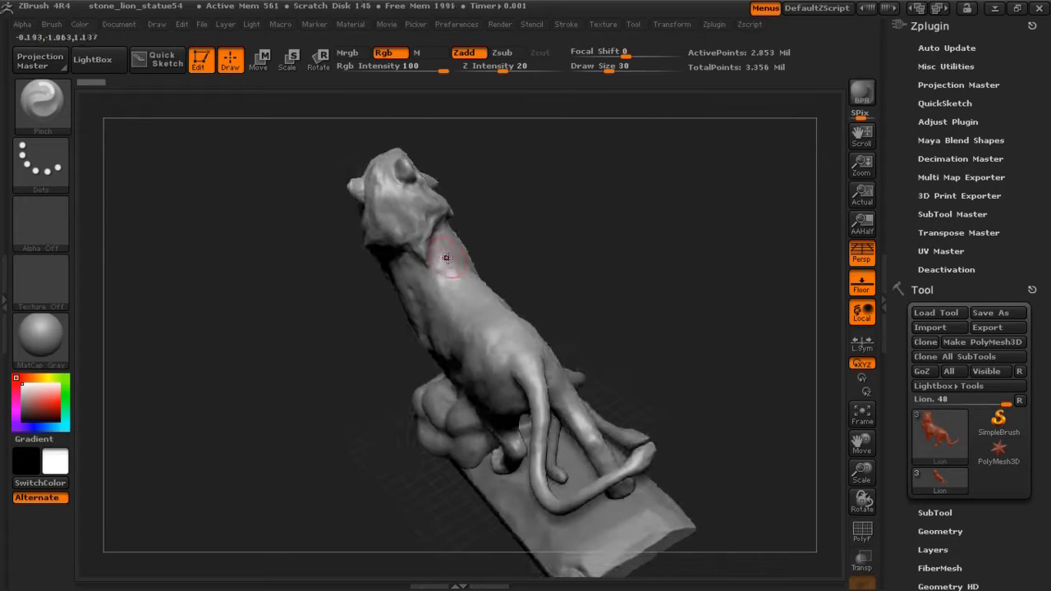
drag(545, 223, 583, 202)
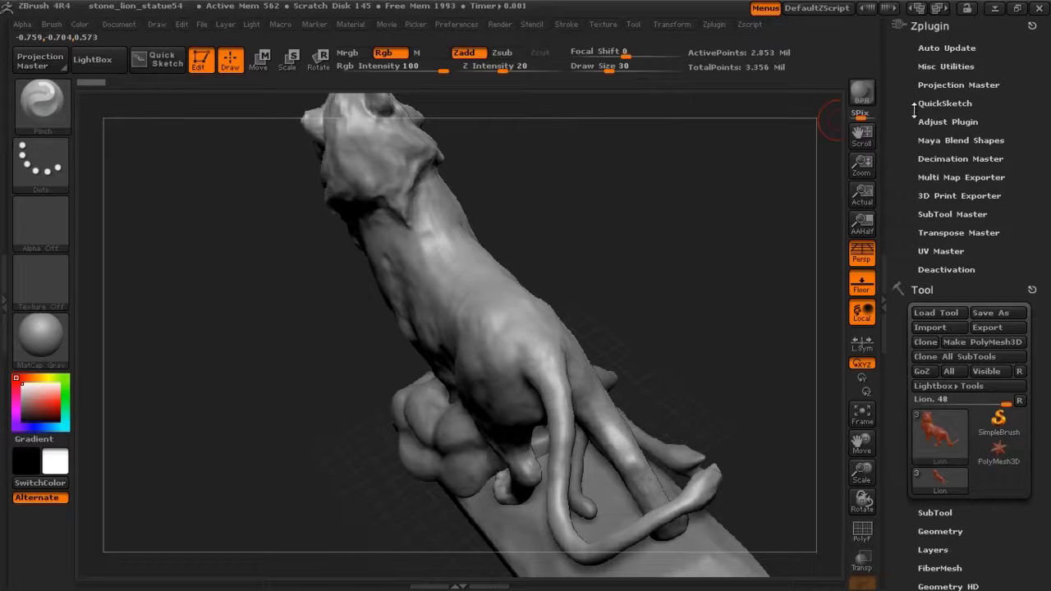
click(1027, 28)
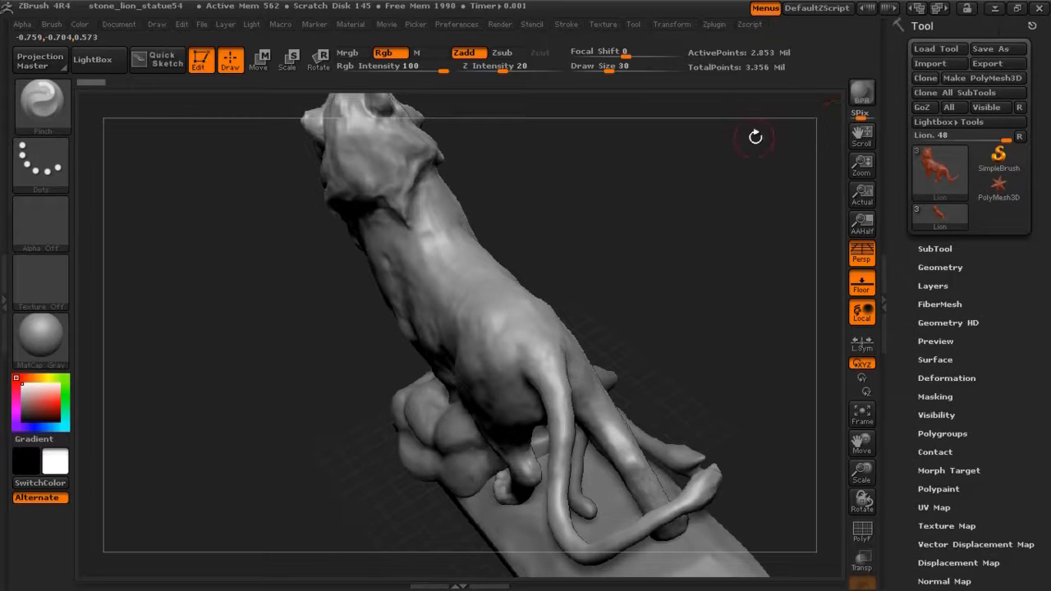
Step: Expand Zplugin's Decimation Master options and dock the Zplugin palette in the right tray
click(714, 27)
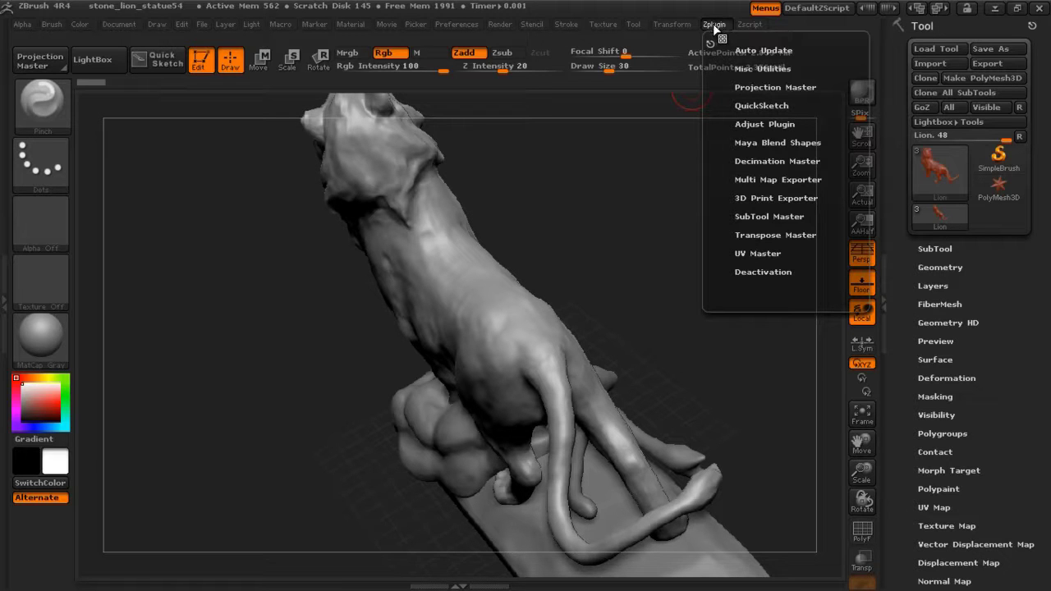
click(752, 161)
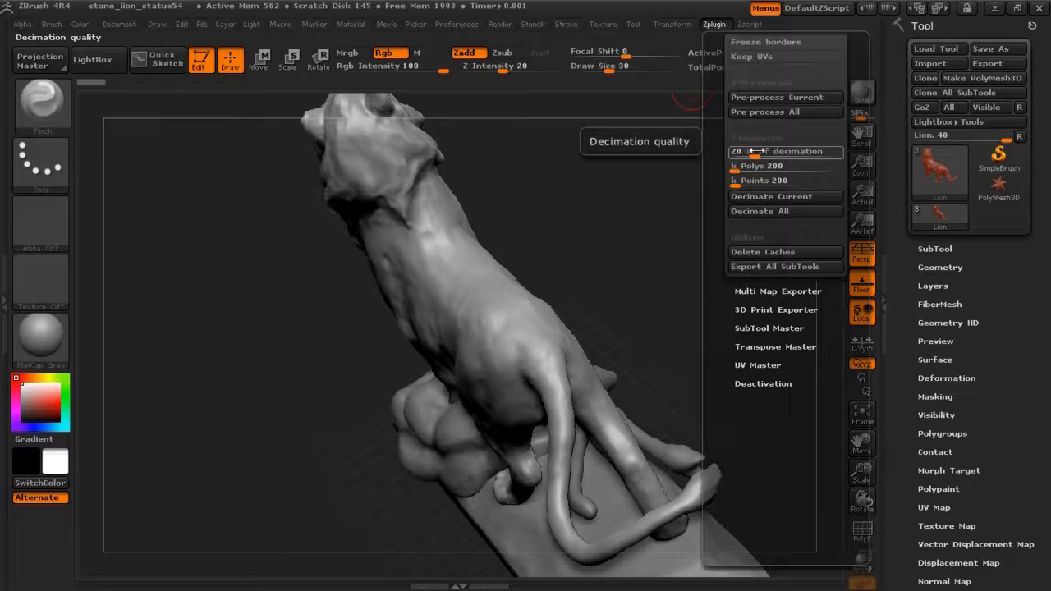
scroll(855, 170, up, 2)
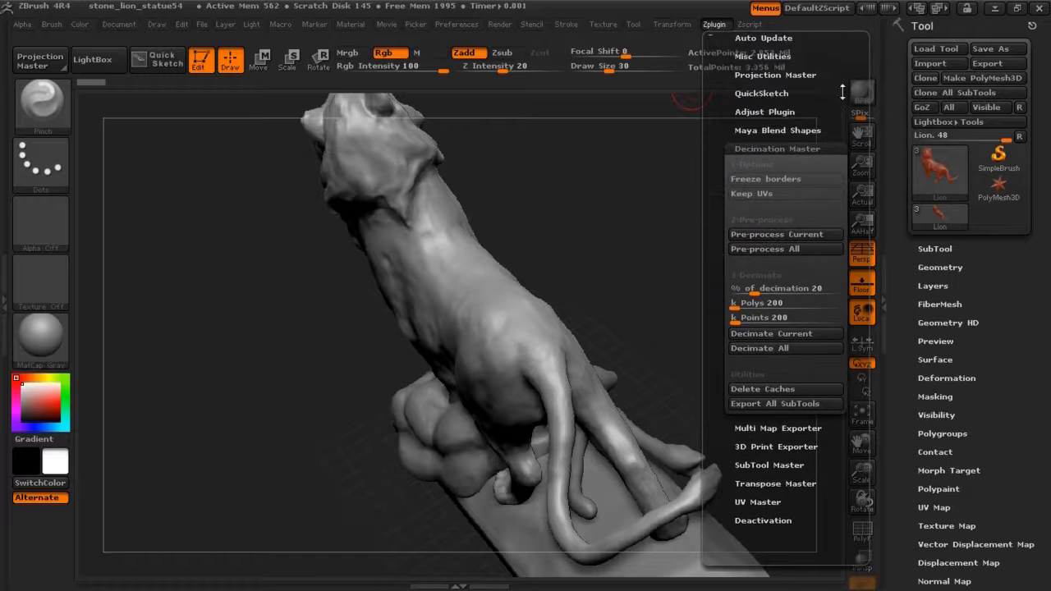
click(710, 43)
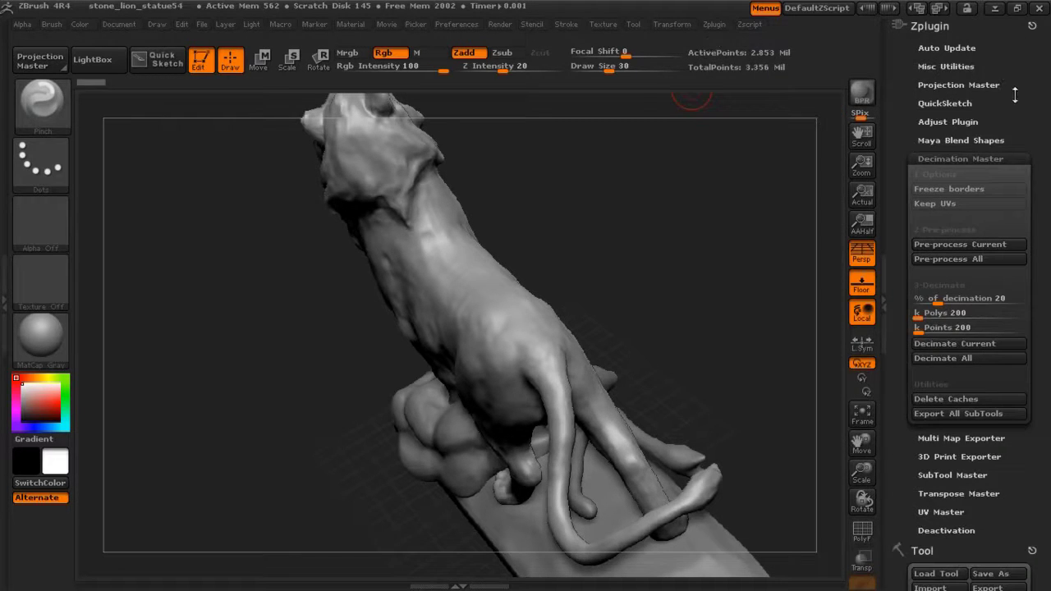
drag(1034, 141, 972, 61)
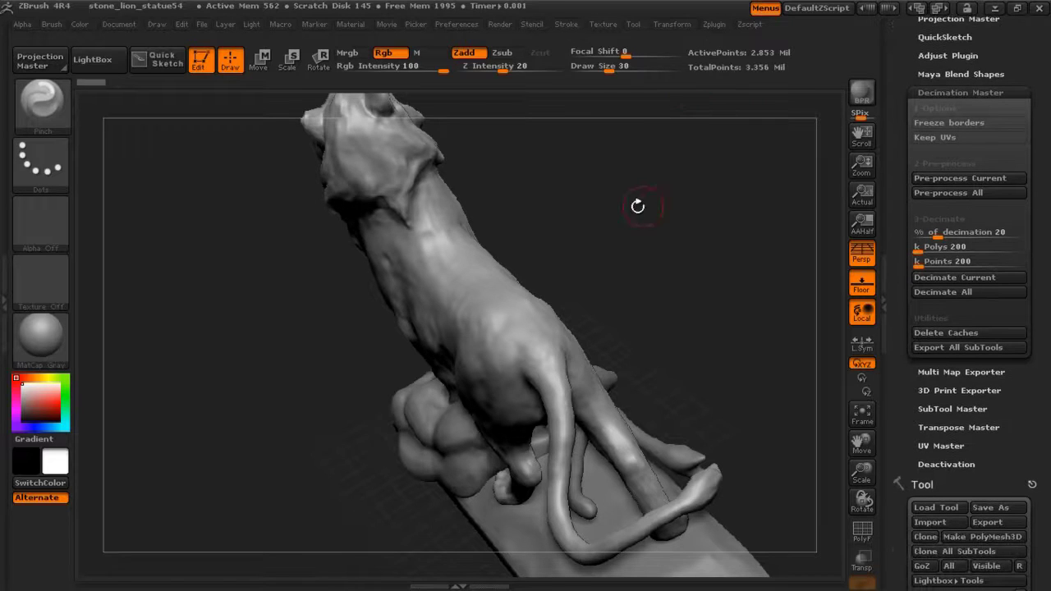
Step: Orbit the statue and show the SubTool list with Lion, PM3D_Cube3D and PM3D_Sphere3D
mouse_move(637, 206)
mouse_down()
mouse_move(708, 147)
mouse_move(734, 148)
mouse_move(723, 230)
mouse_move(692, 211)
mouse_move(732, 208)
mouse_move(682, 207)
mouse_move(638, 244)
mouse_move(642, 192)
mouse_up()
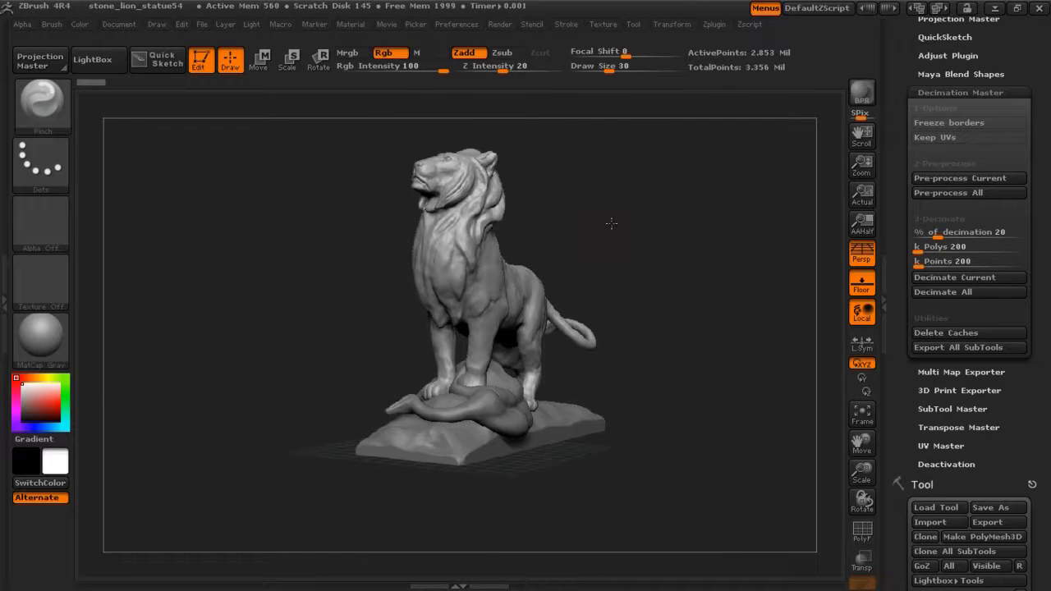
drag(611, 223, 778, 206)
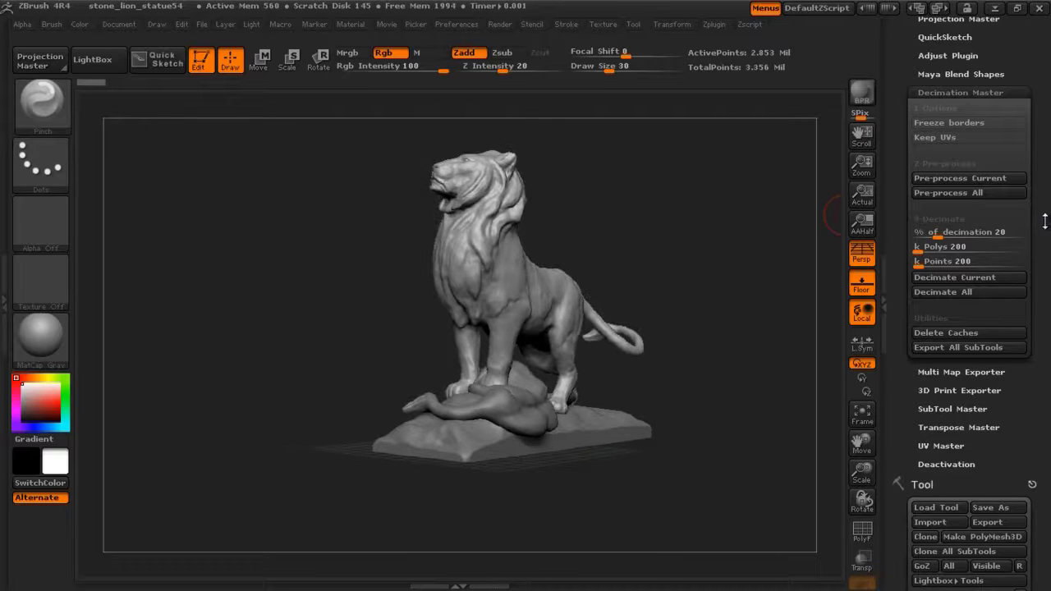
drag(1045, 222, 1045, 192)
drag(638, 219, 834, 135)
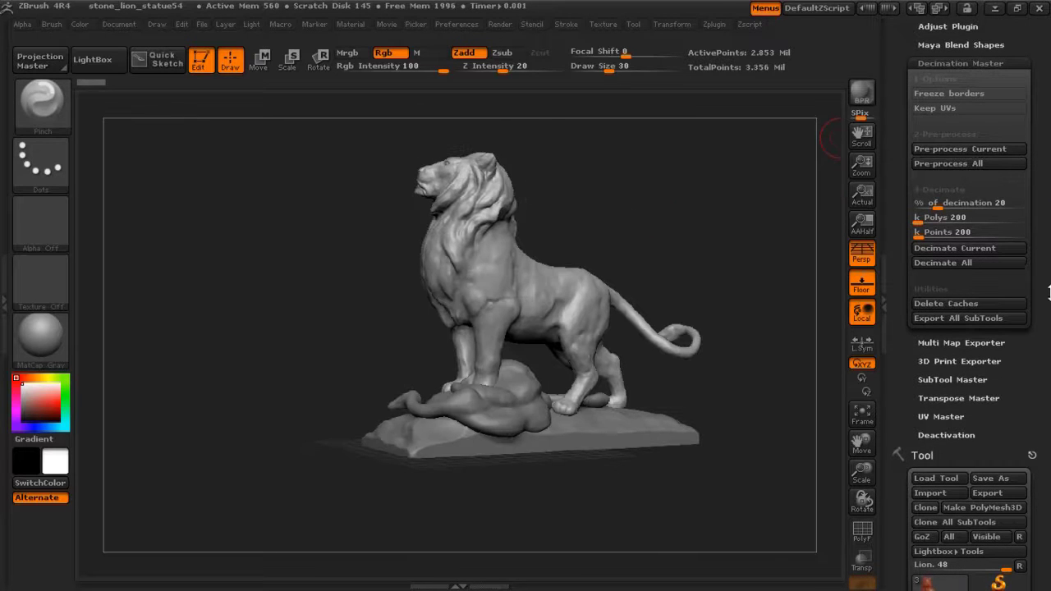
drag(1048, 294, 1036, 140)
click(1011, 277)
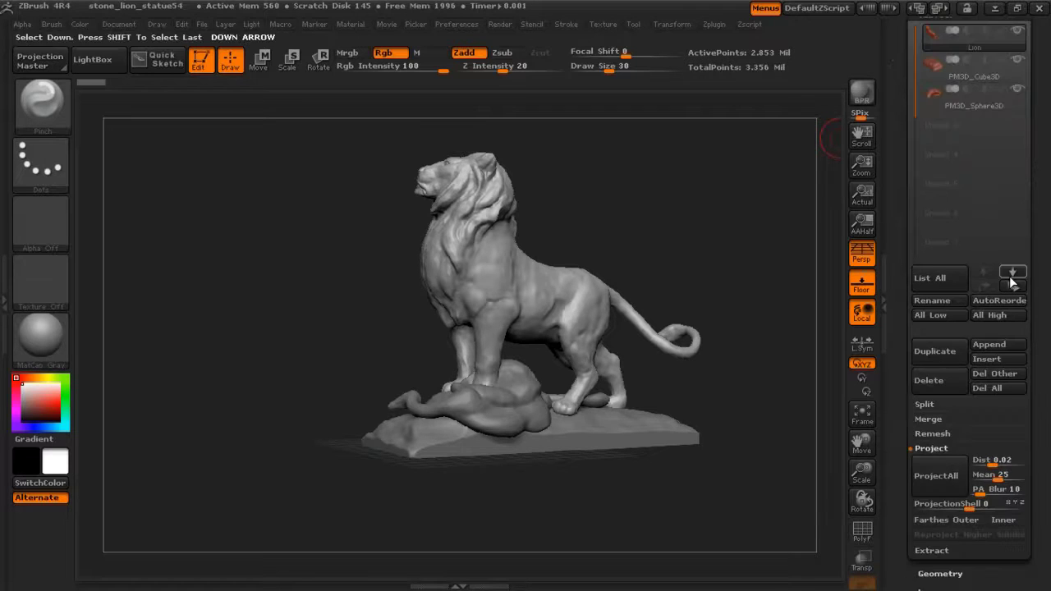
drag(1044, 205, 1047, 339)
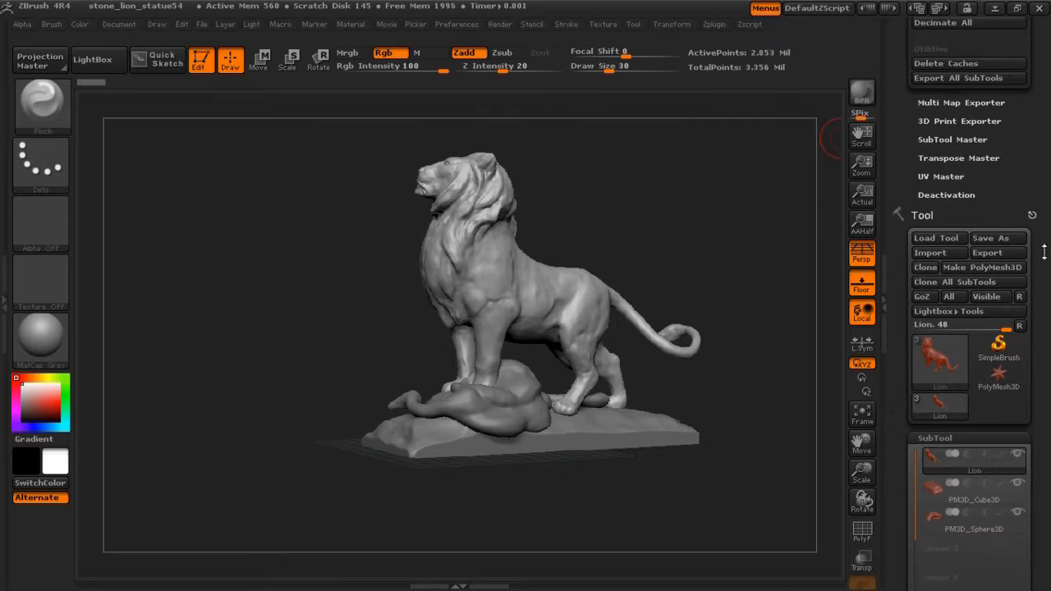
Step: Run Decimation Master's Pre-process All on every subtool of the statue
drag(1044, 252, 1032, 304)
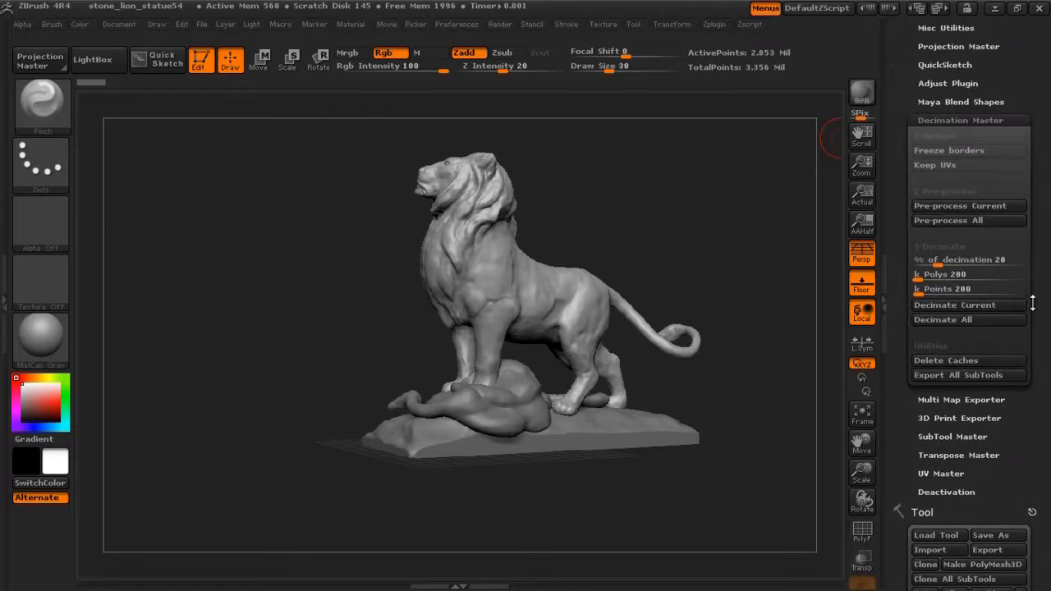
click(944, 220)
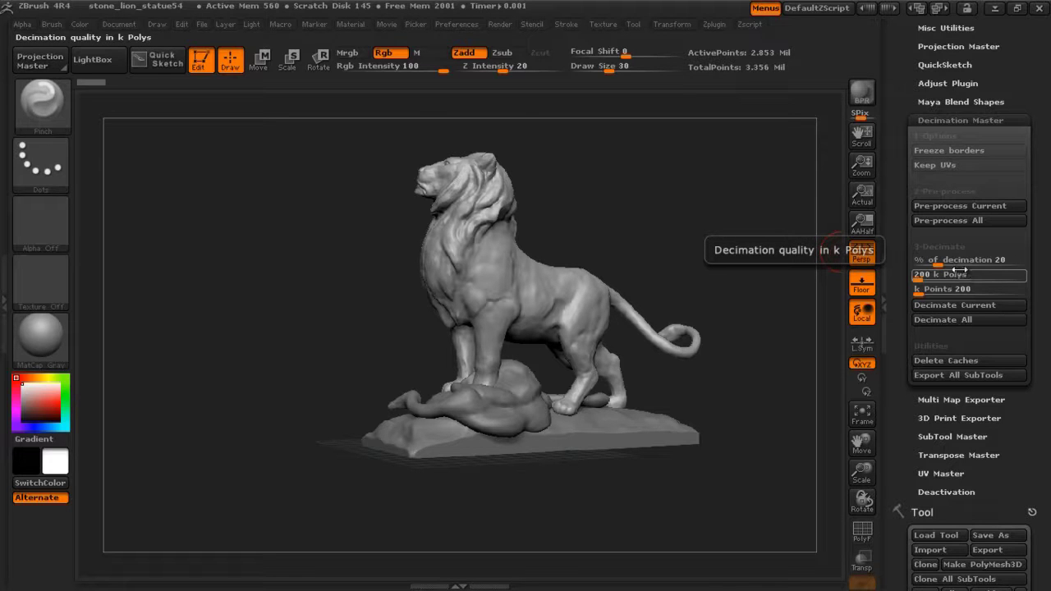
scroll(974, 307, down, 3)
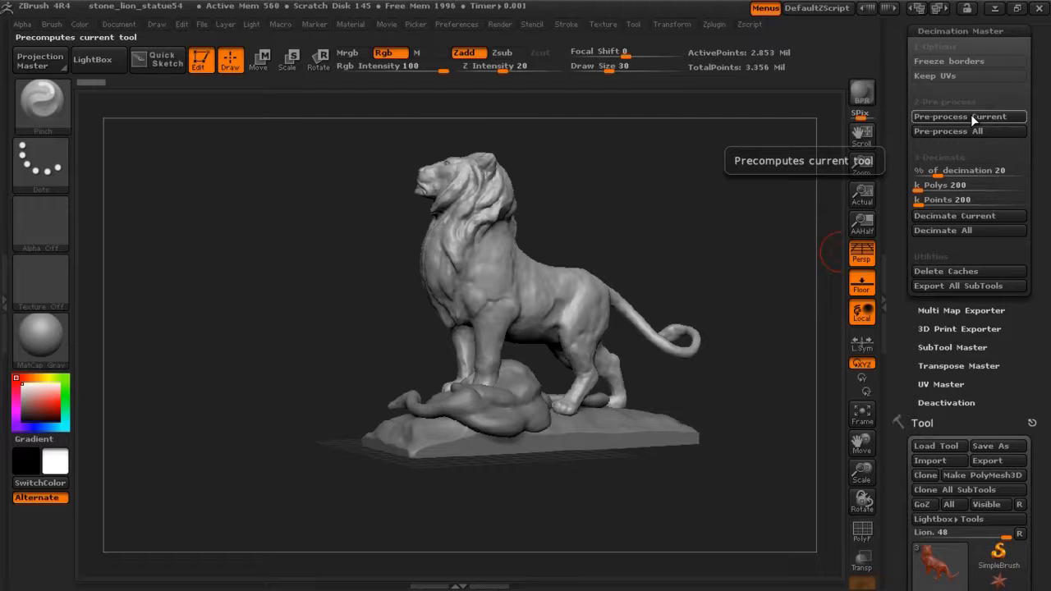
Step: Run Pre-process Current on the Lion subtool, then orbit and lower Draw Size to 17
click(970, 116)
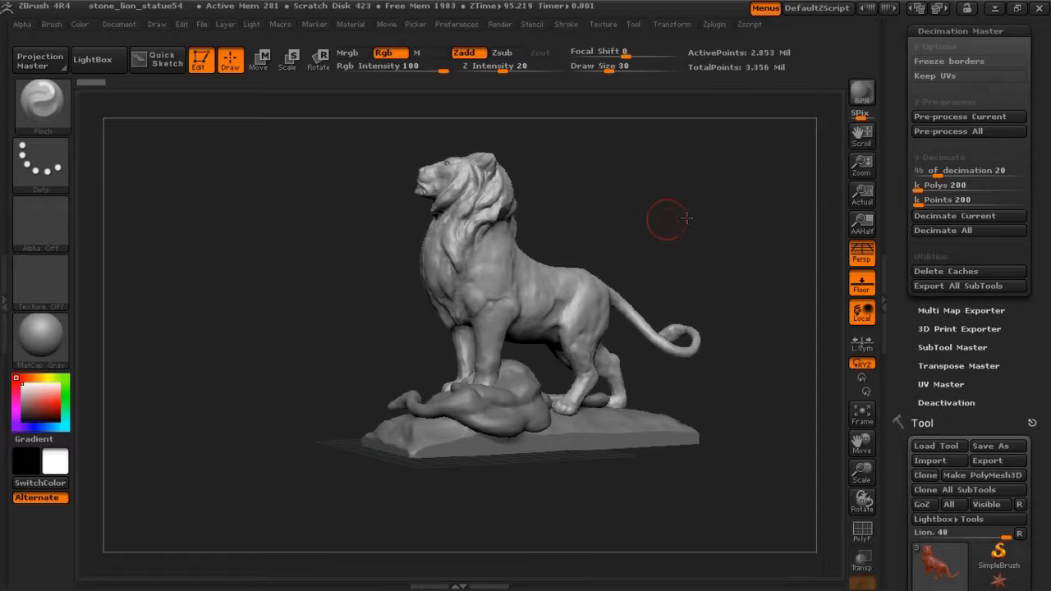
mouse_move(697, 222)
mouse_down()
mouse_move(681, 239)
mouse_move(741, 215)
mouse_move(703, 256)
mouse_up()
key(s)
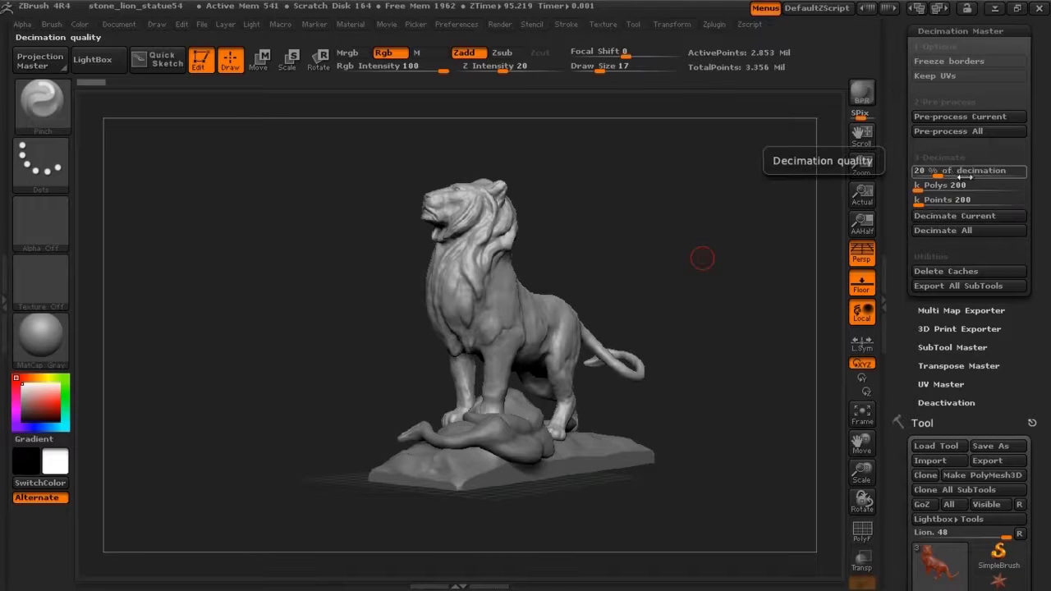
Step: Set % of decimation to 30 and run Decimate Current on the Lion subtool
drag(939, 174, 983, 175)
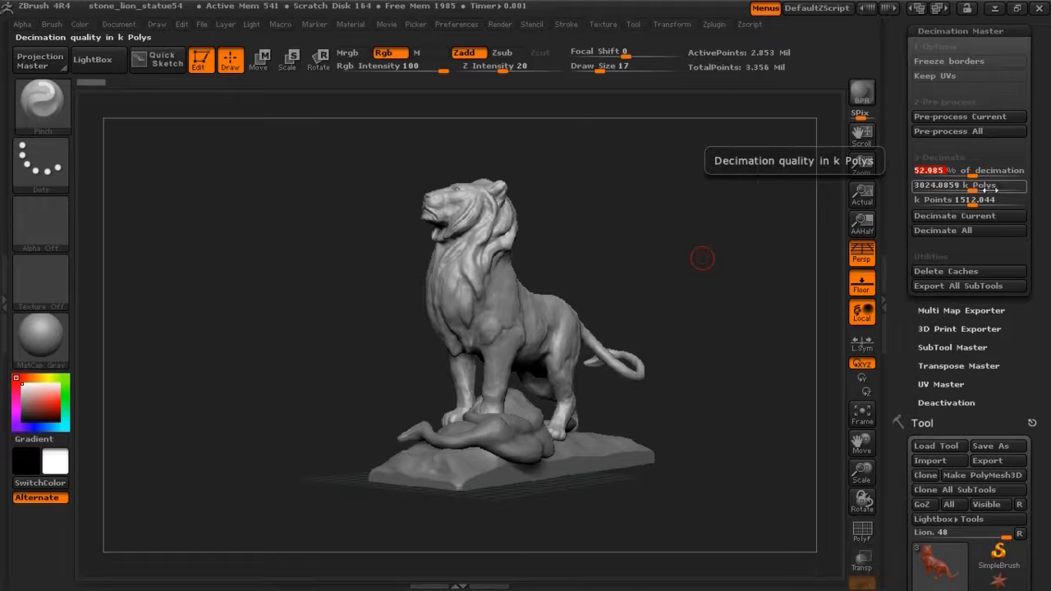
drag(967, 173, 959, 174)
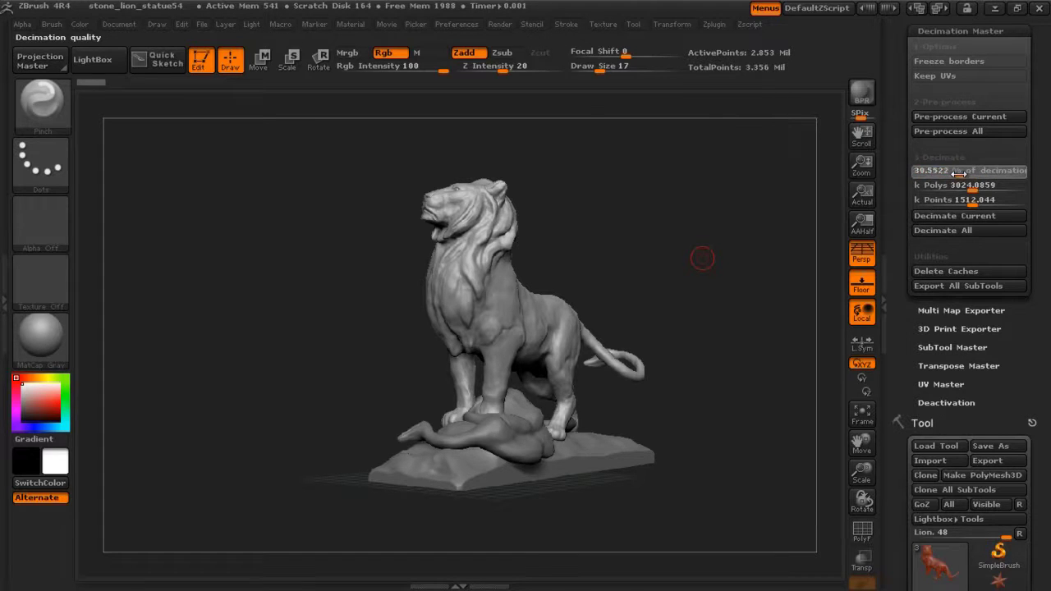
click(959, 174)
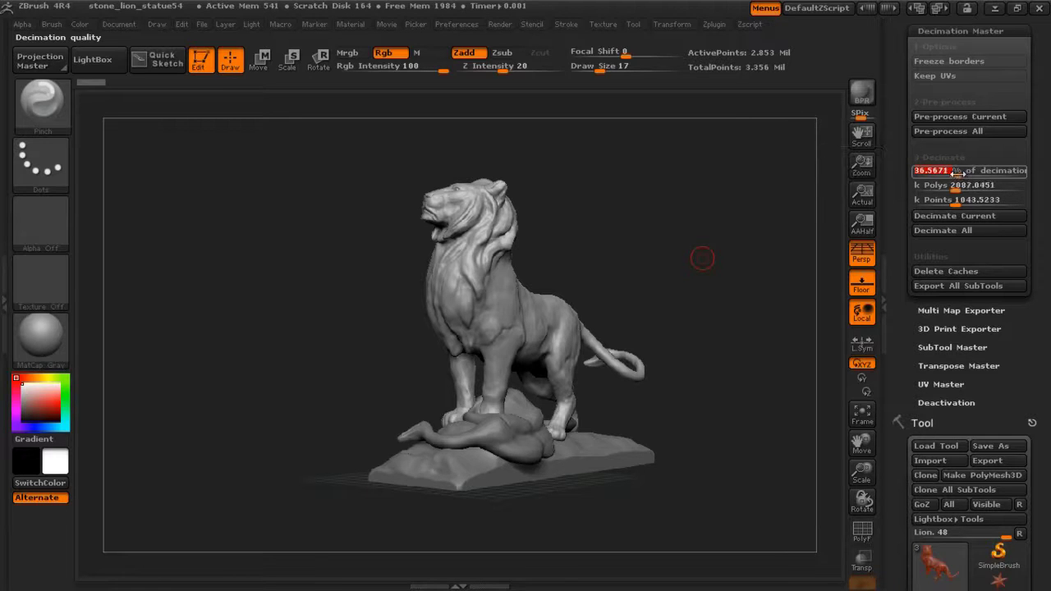
drag(960, 174, 958, 174)
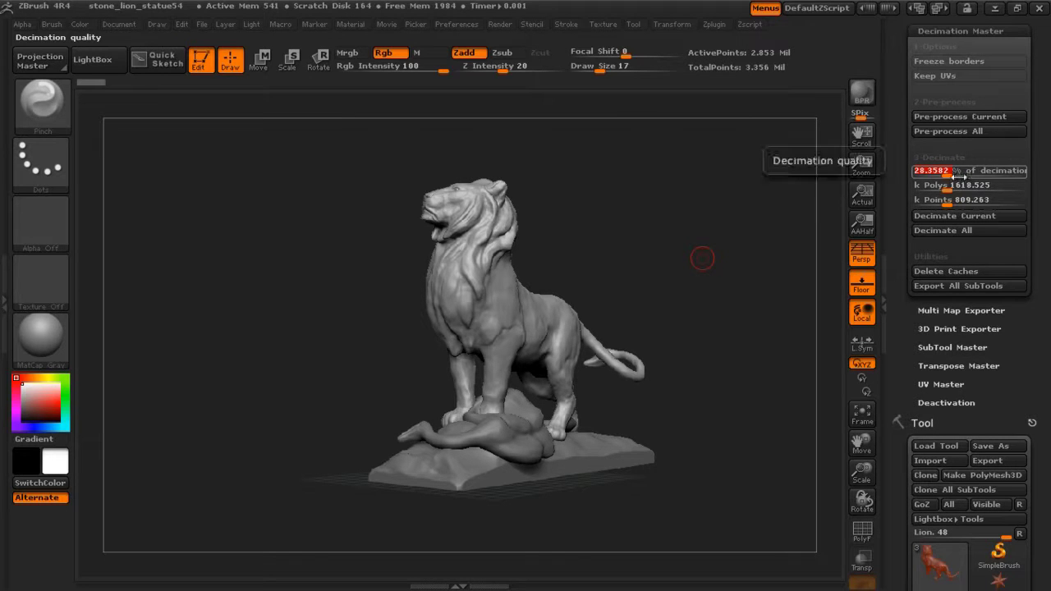
text(3)
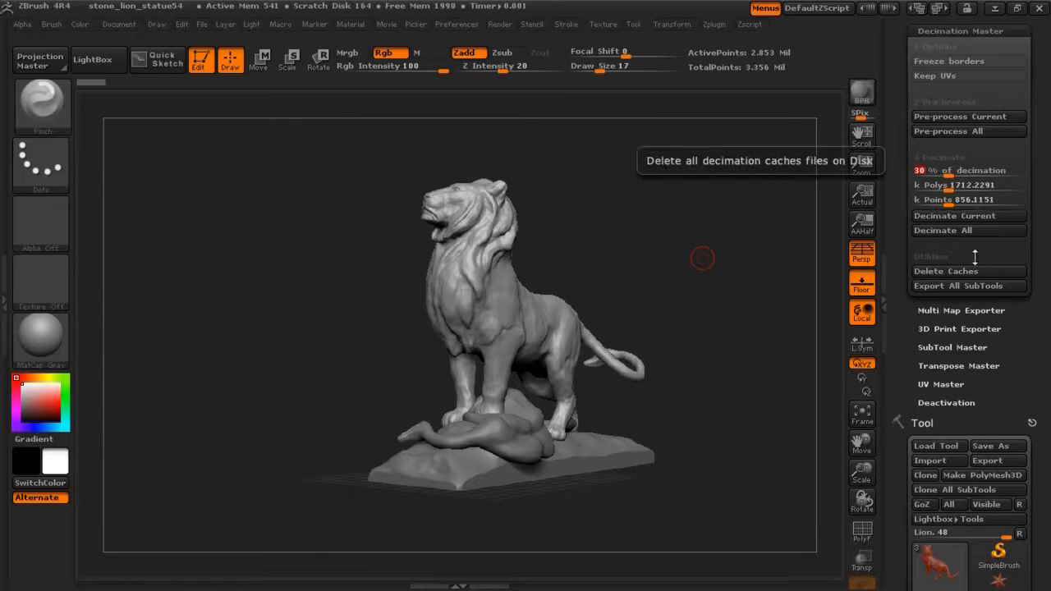
text(0)
key(Return)
click(968, 215)
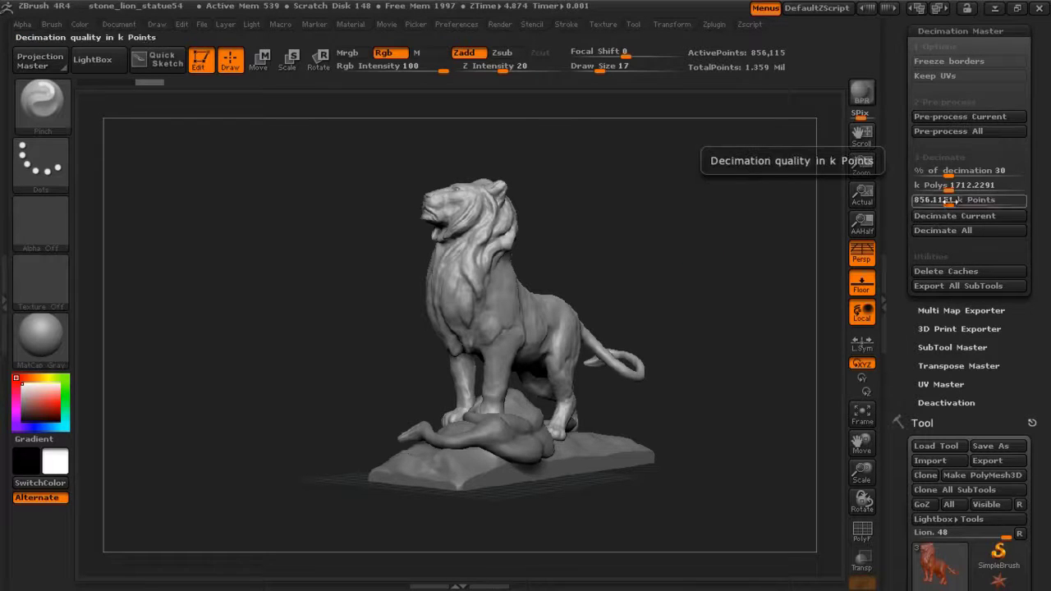
drag(727, 199, 833, 199)
Step: Orbit the lion and toggle the Shift+F wireframe view on the mesh
drag(732, 206, 774, 216)
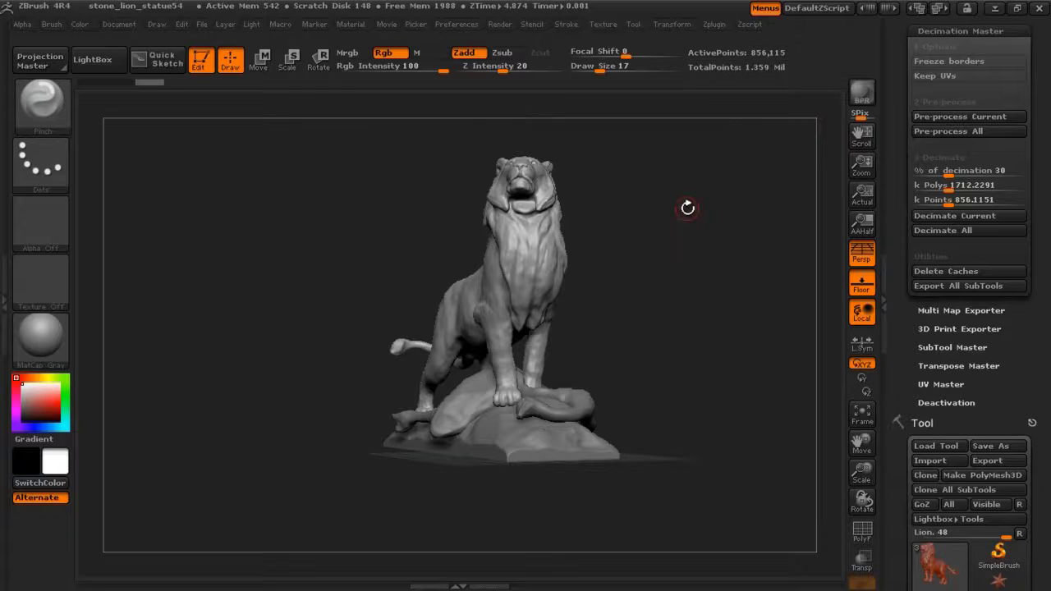
mouse_move(687, 206)
mouse_down()
mouse_move(715, 212)
mouse_move(700, 217)
mouse_move(770, 276)
mouse_move(738, 260)
mouse_up()
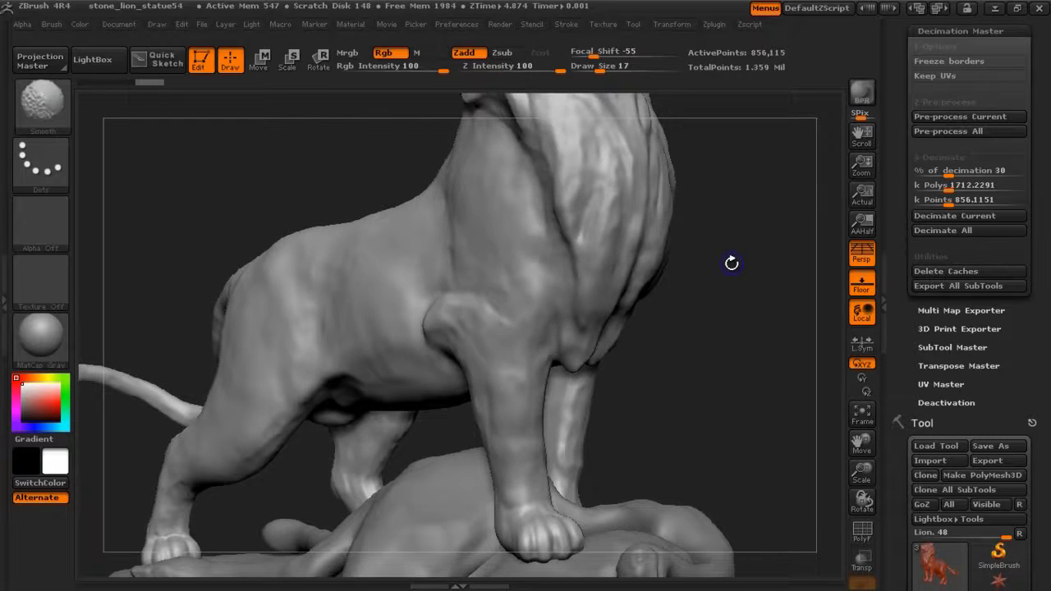
key(shift+f)
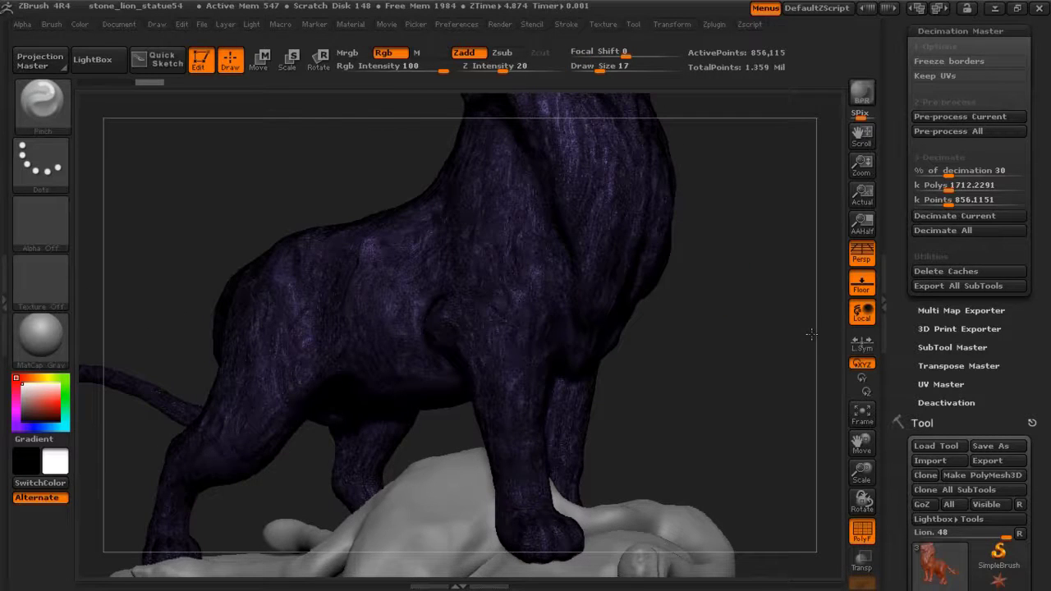
scroll(820, 339, up, 2)
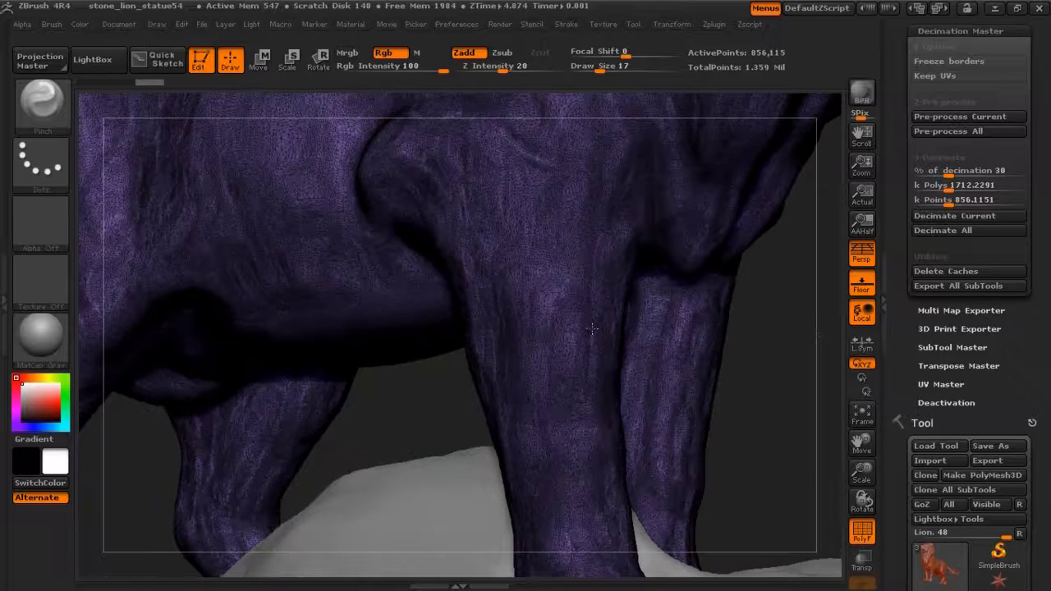
Step: Resize the brush to 49 and then 27, and zoom out to the whole statue
key(s)
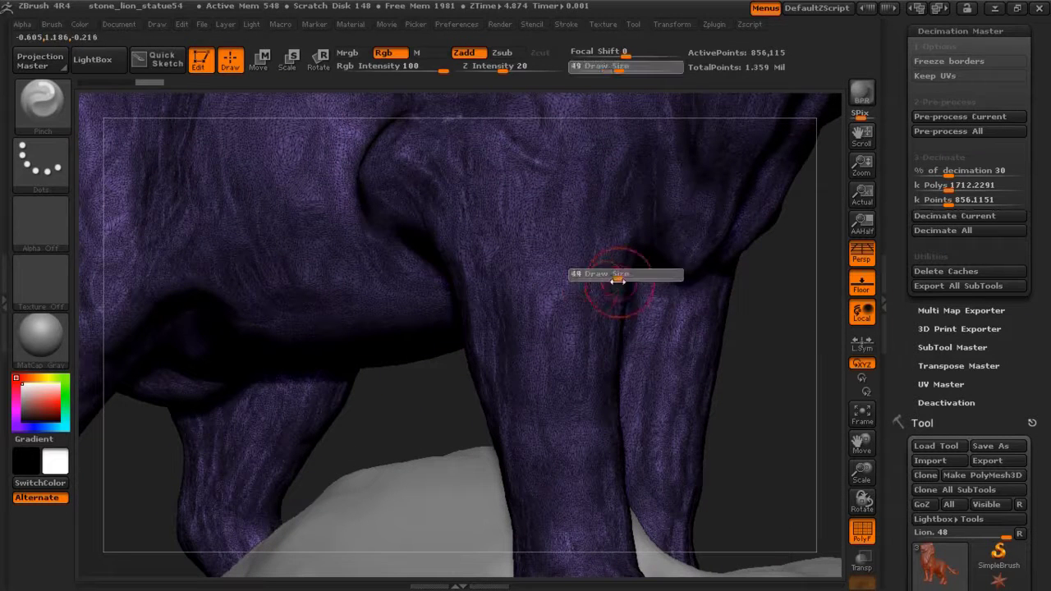
drag(599, 277, 624, 276)
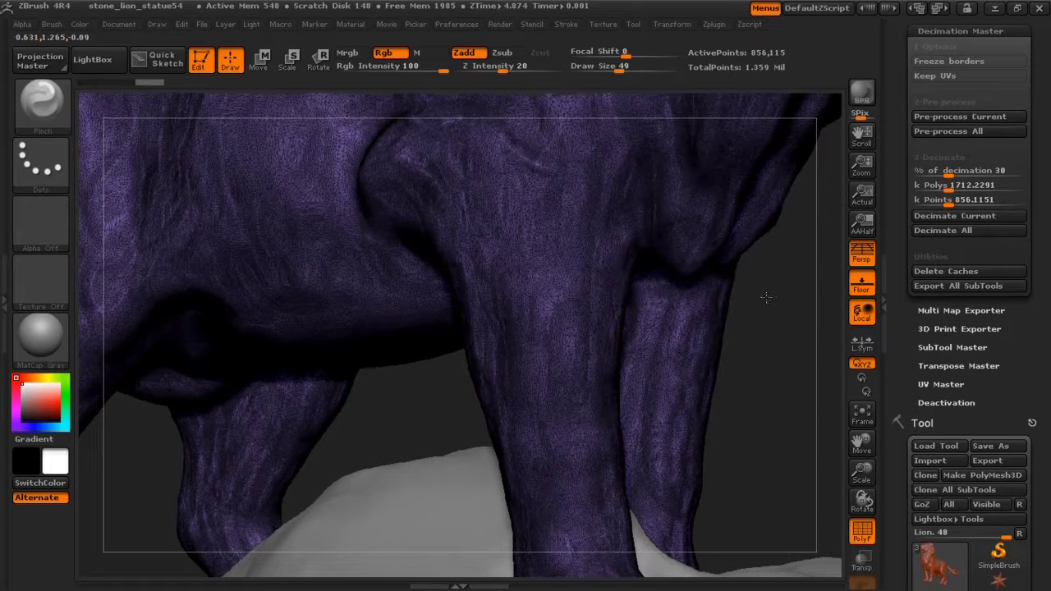
mouse_move(767, 298)
mouse_down()
mouse_move(737, 301)
mouse_move(735, 285)
mouse_move(748, 279)
mouse_move(692, 250)
mouse_move(695, 288)
mouse_up()
key(s)
click(681, 298)
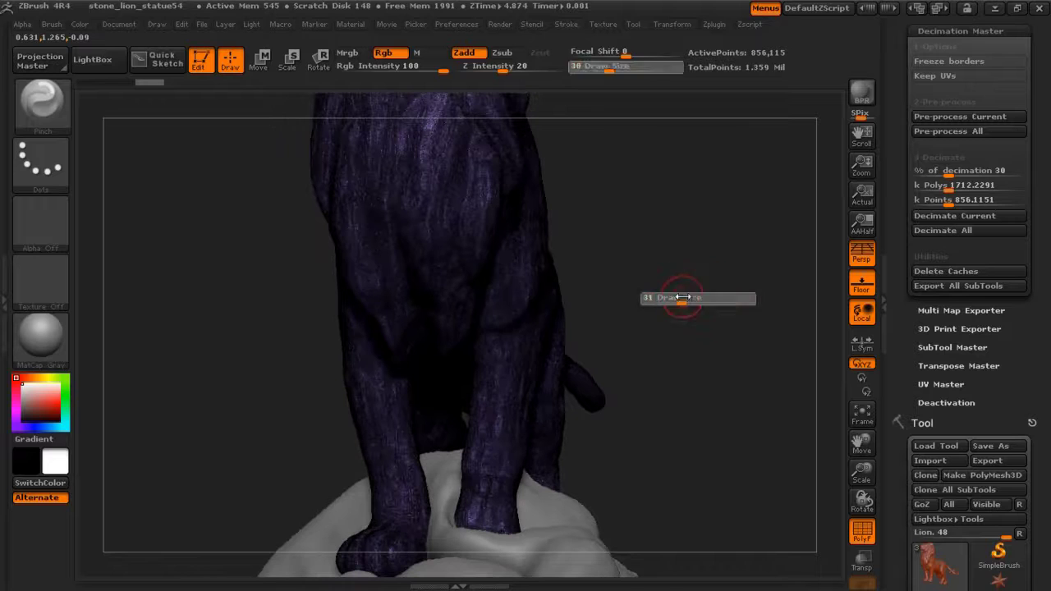
alt+drag(615, 301, 654, 313)
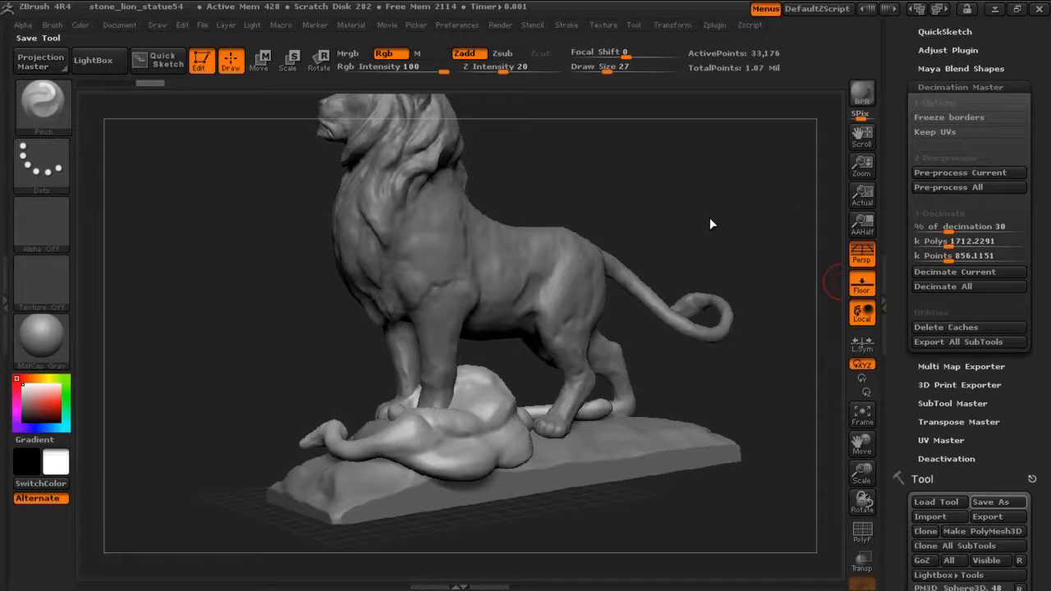
drag(695, 211, 707, 214)
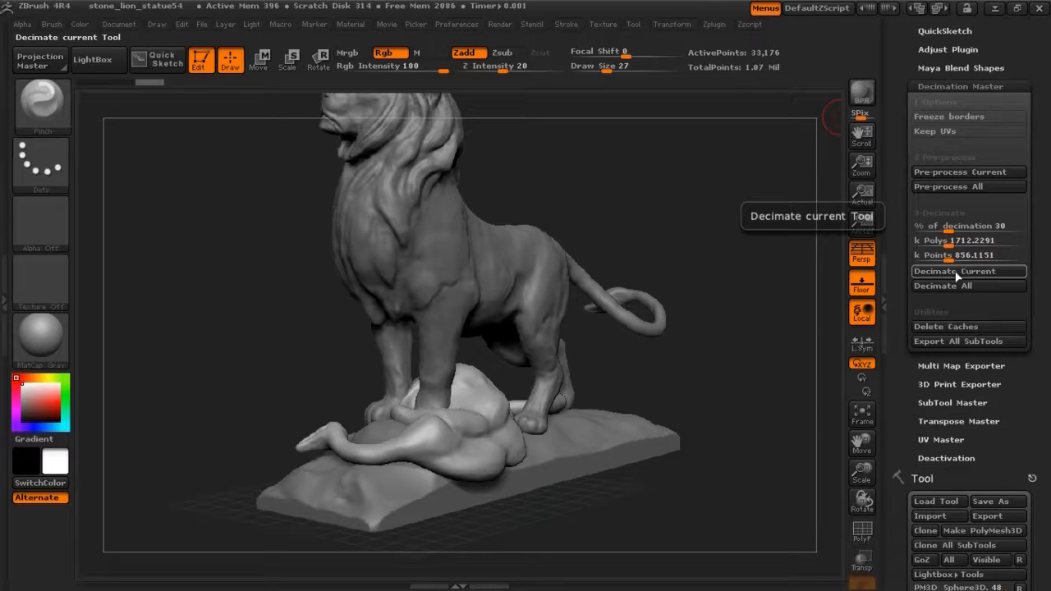
drag(687, 238, 757, 238)
mouse_move(708, 152)
mouse_down()
mouse_move(668, 199)
mouse_move(638, 197)
mouse_move(493, 320)
mouse_up()
key(s)
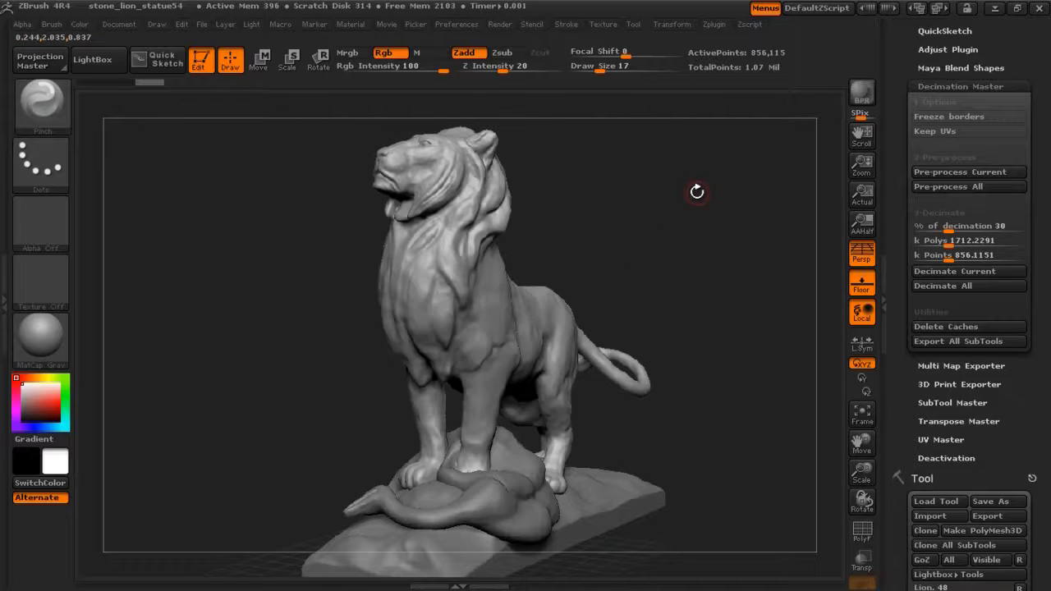
drag(698, 190, 727, 146)
Step: Export the Lion subtool as an OBJ file into the DecimationMaster folder
scroll(1042, 233, up, 2)
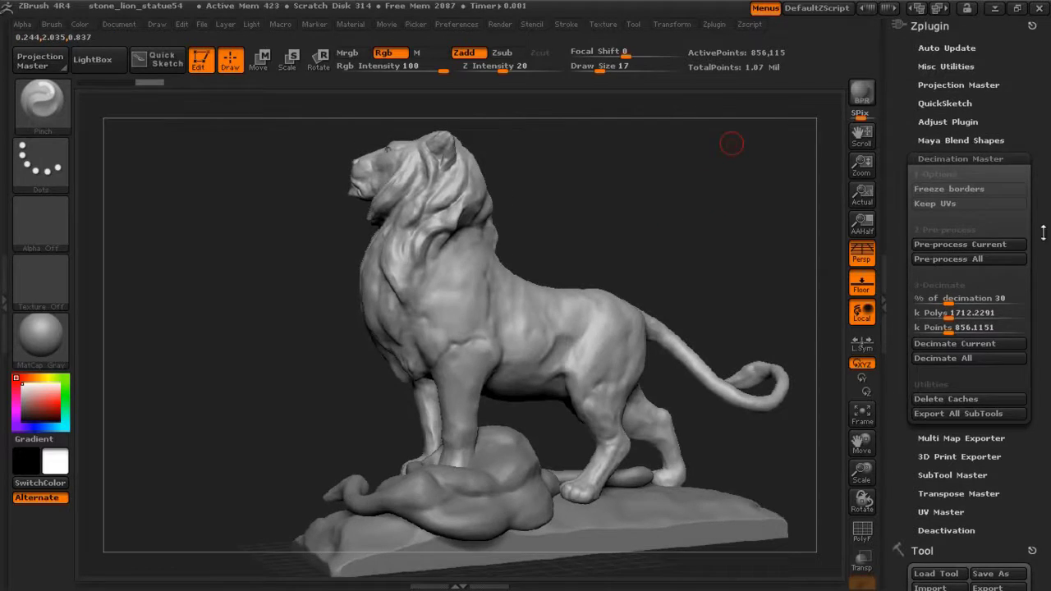
click(1032, 25)
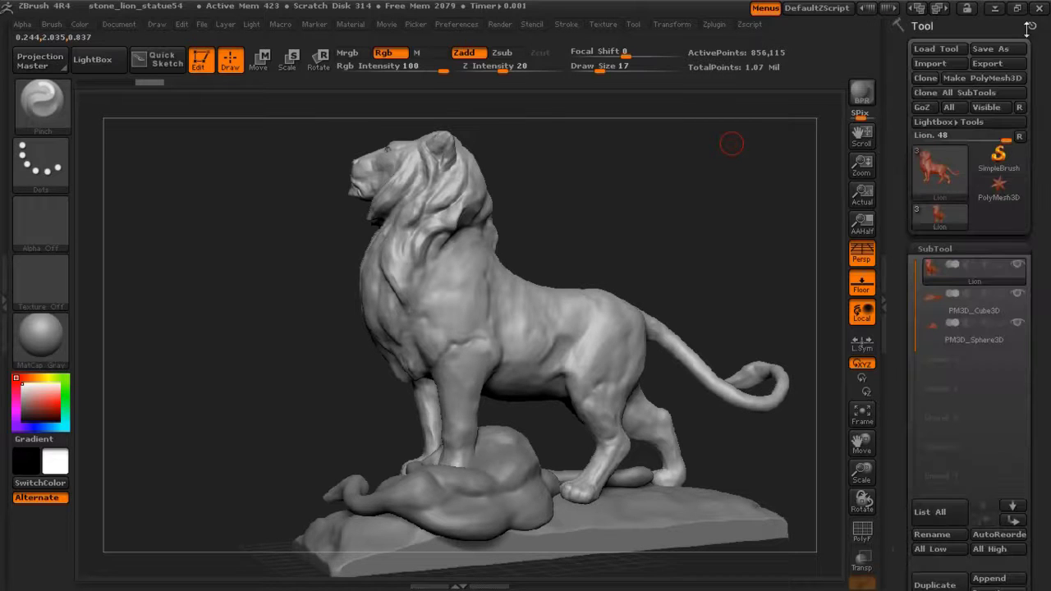
click(993, 62)
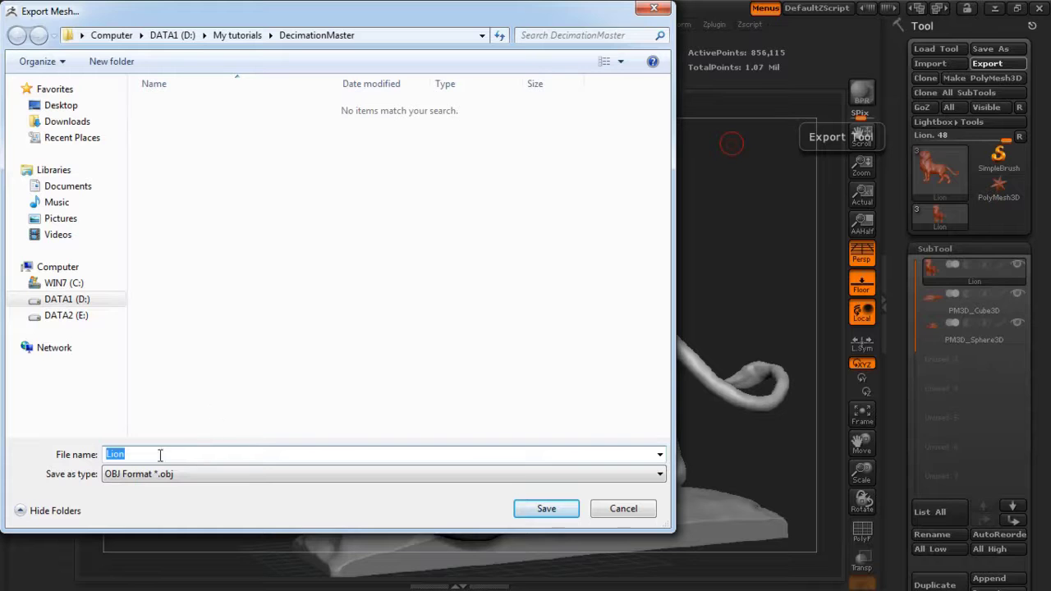
click(519, 509)
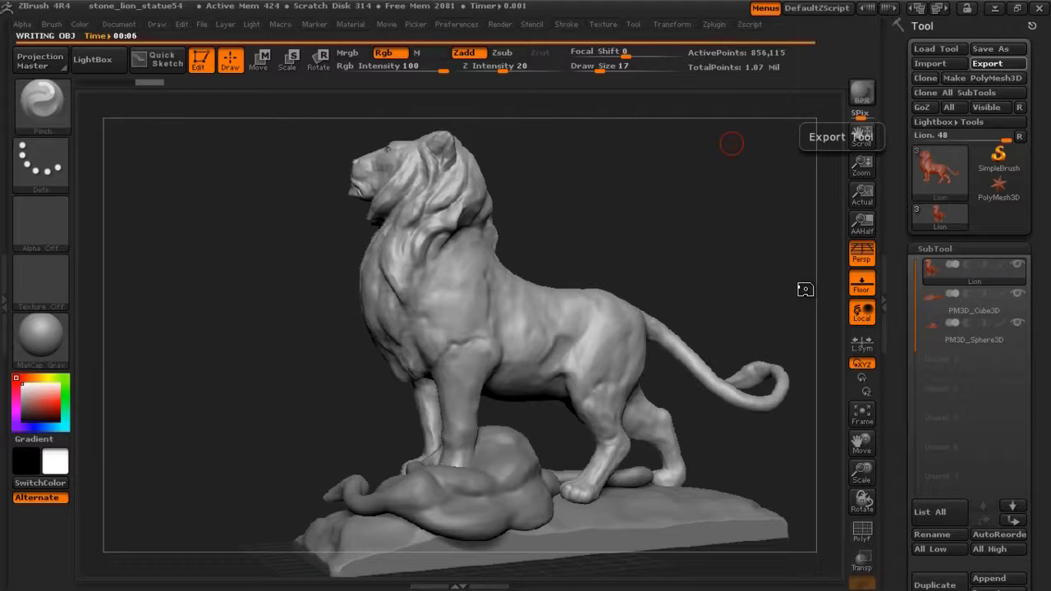
Step: Select the PM3D_Cube3D subtool and export it as Stone.OBJ
scroll(985, 197, down, 3)
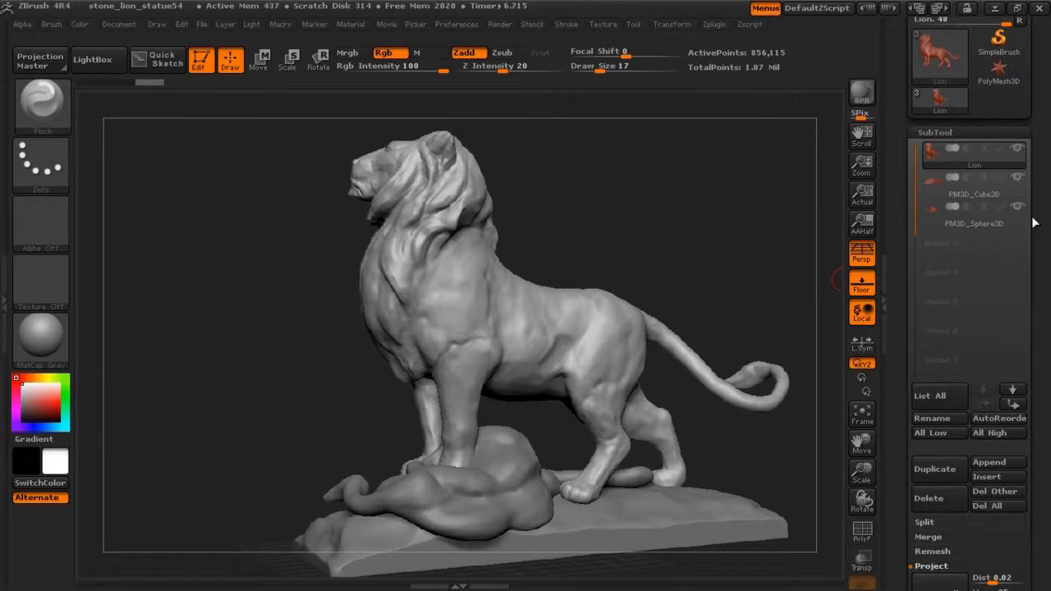
click(984, 195)
drag(1042, 192, 1036, 254)
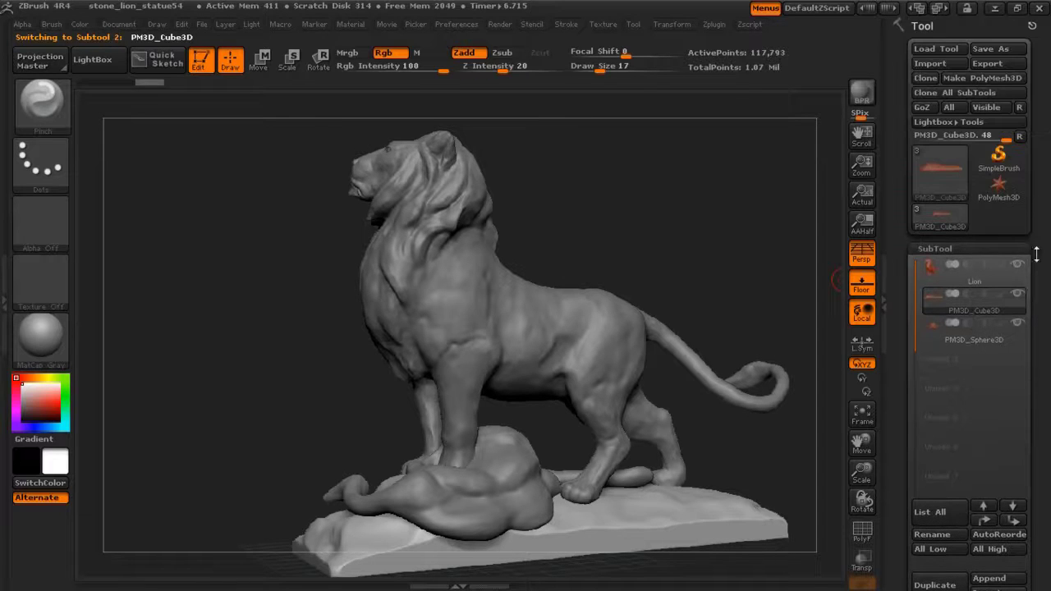
click(989, 63)
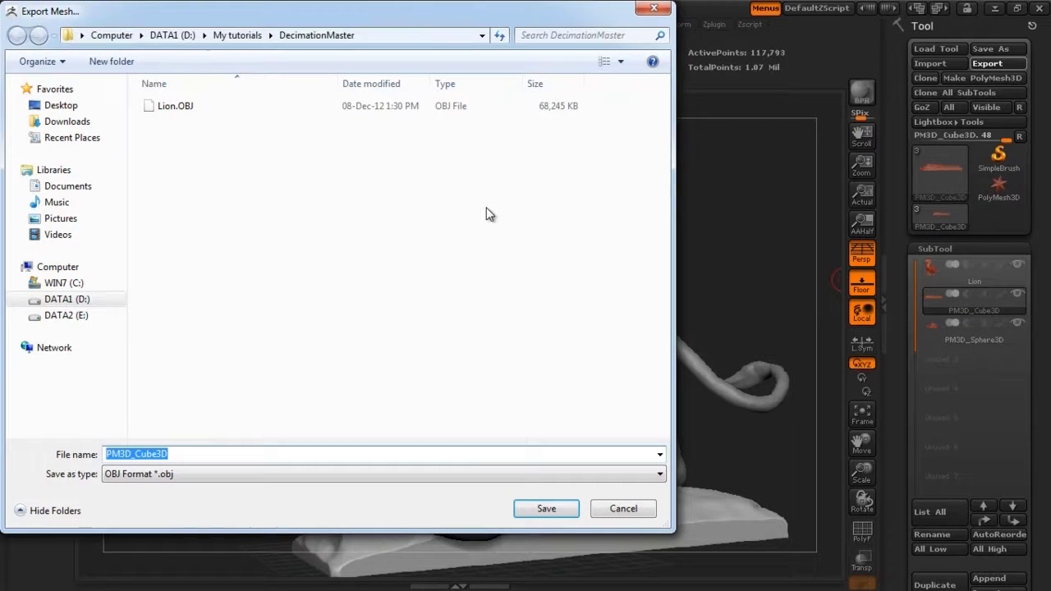
text(Stone)
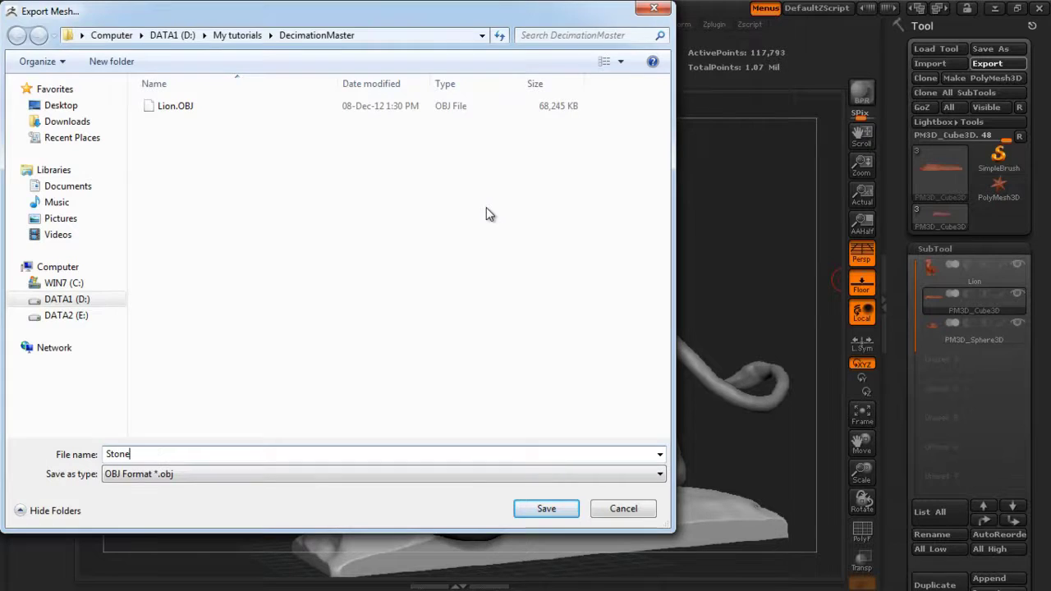
key(Return)
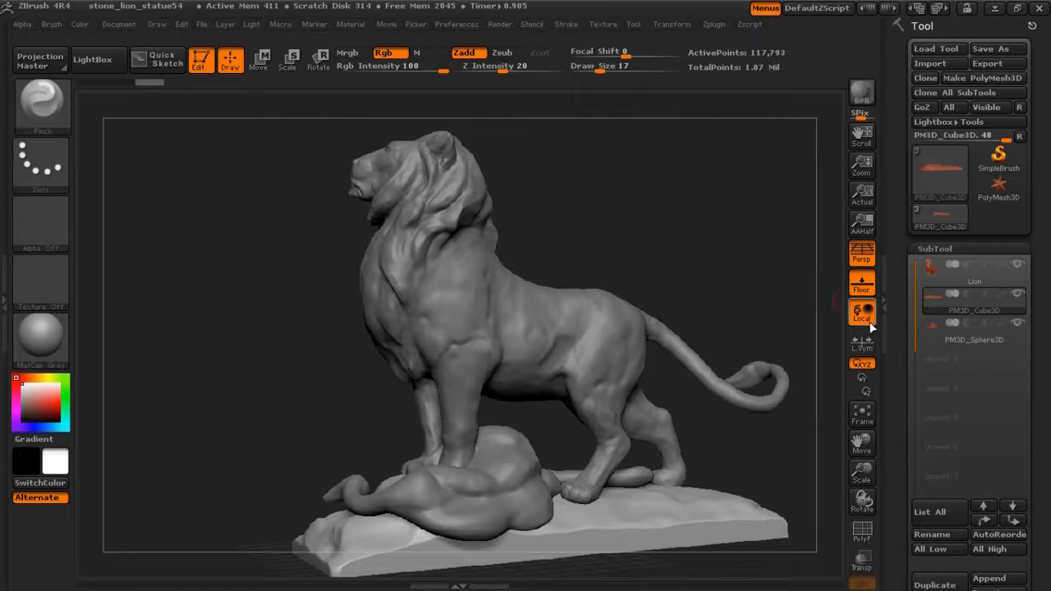
Step: Select the PM3D_Sphere3D subtool and export it as Da_dieu.OBJ
alt+click(837, 315)
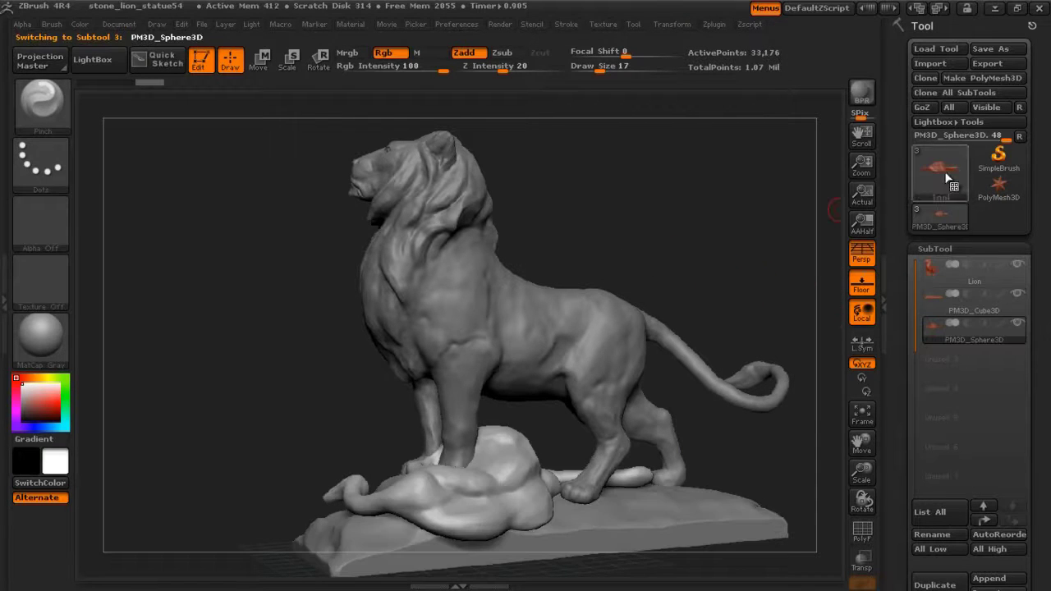
click(988, 64)
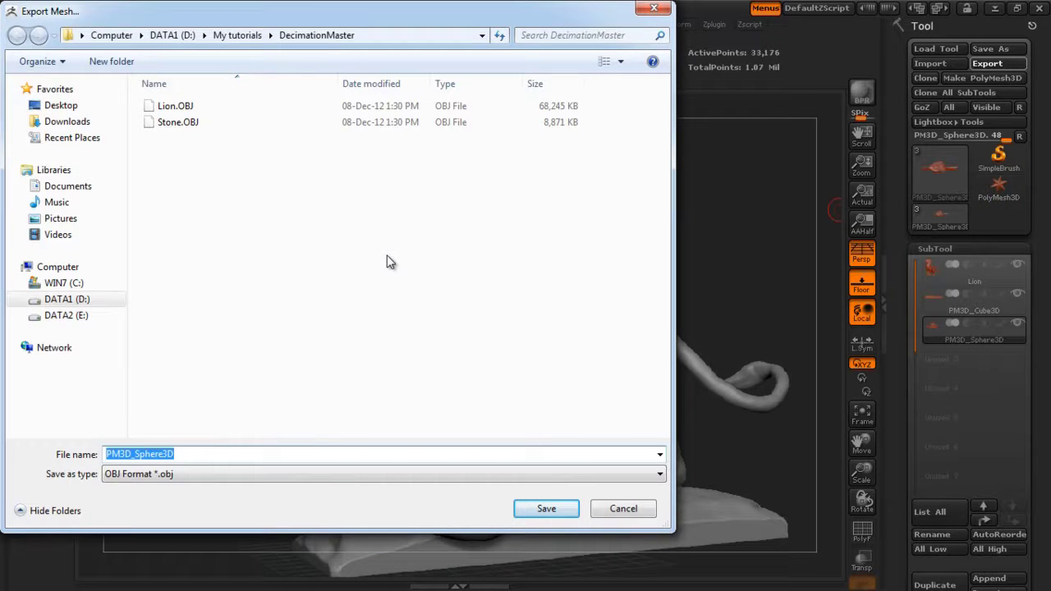
text(Da_dieu)
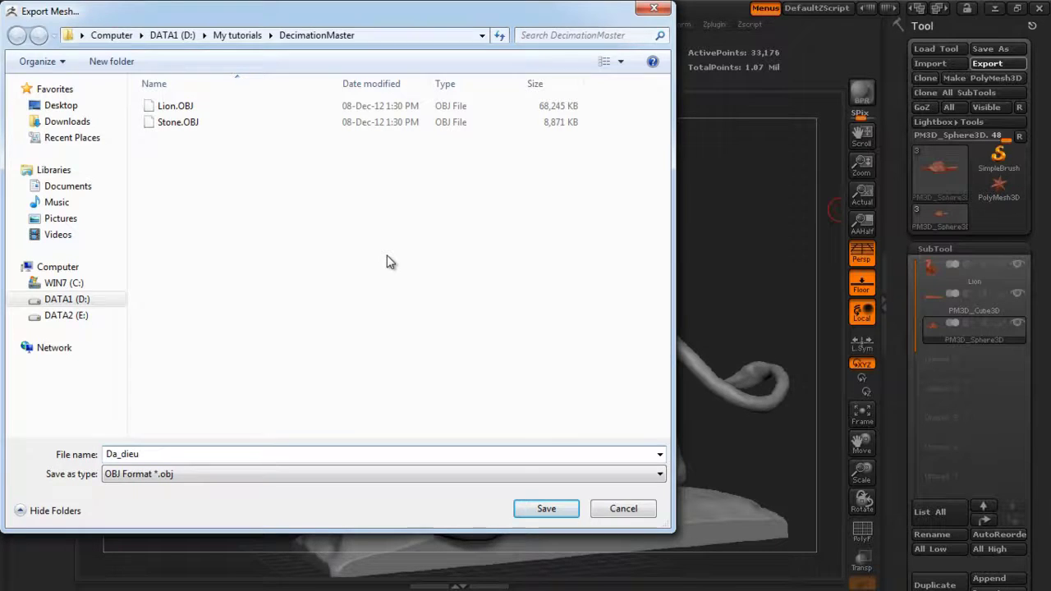
key(Return)
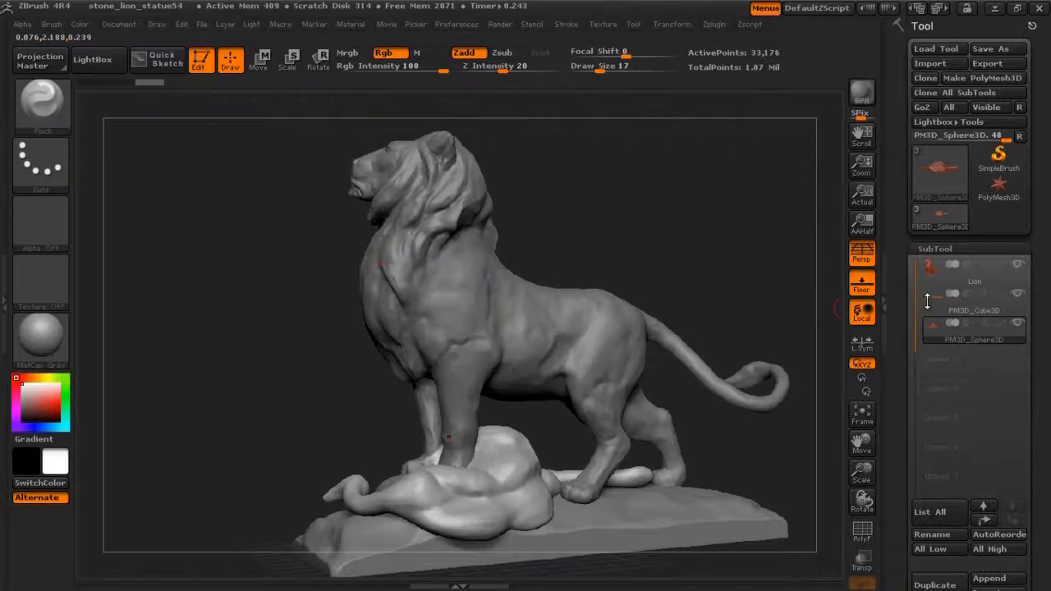
Step: Orbit the lion and set the brush size to 37
mouse_move(1048, 321)
mouse_down()
mouse_move(1045, 407)
mouse_move(1048, 304)
mouse_move(1049, 335)
mouse_up()
mouse_move(626, 238)
mouse_down()
mouse_move(665, 245)
mouse_move(603, 242)
mouse_up()
key(s)
key(s)
text(s)
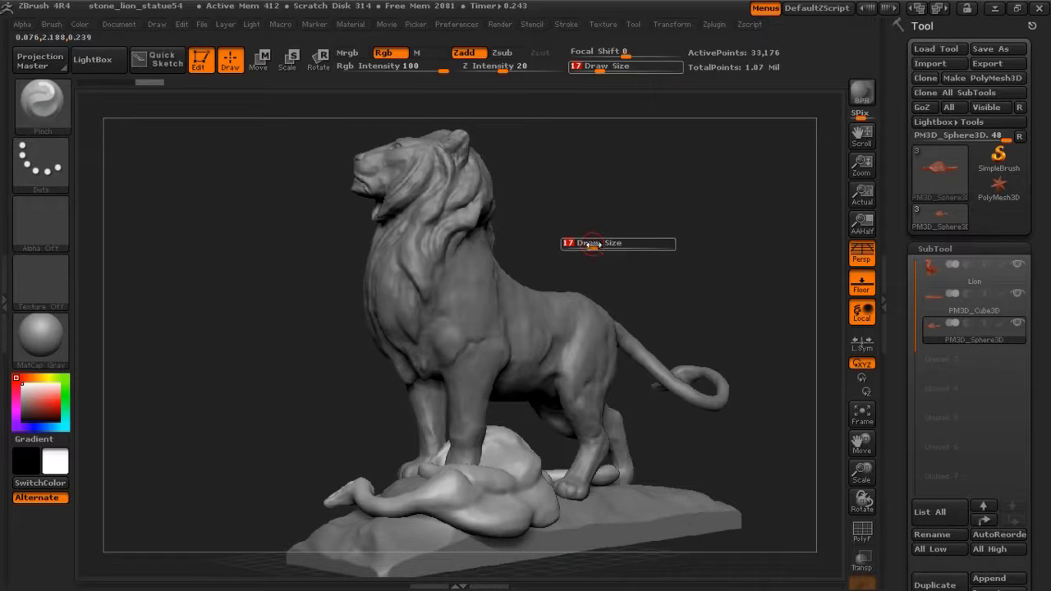
text(37)
key(Return)
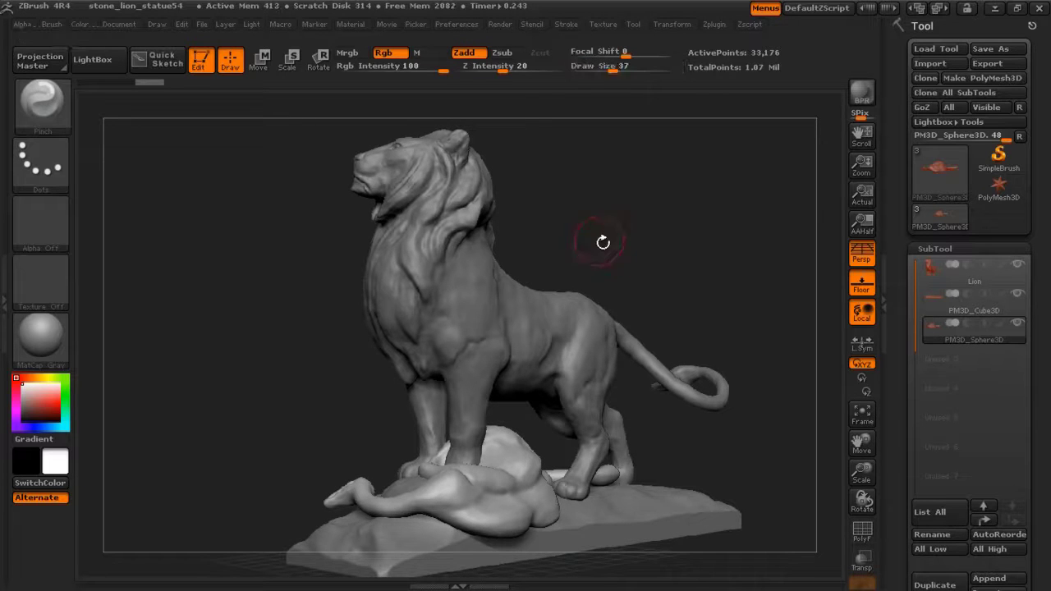
Step: Collapse the subtool list, re-expand the Tool options, and set the brush size to 22
click(991, 249)
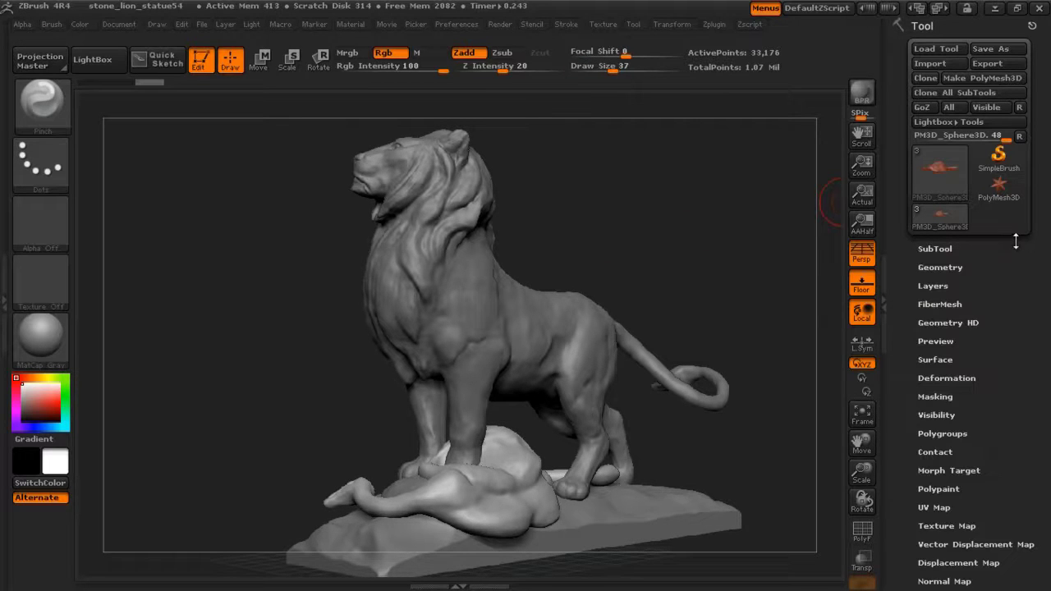
click(965, 28)
click(961, 28)
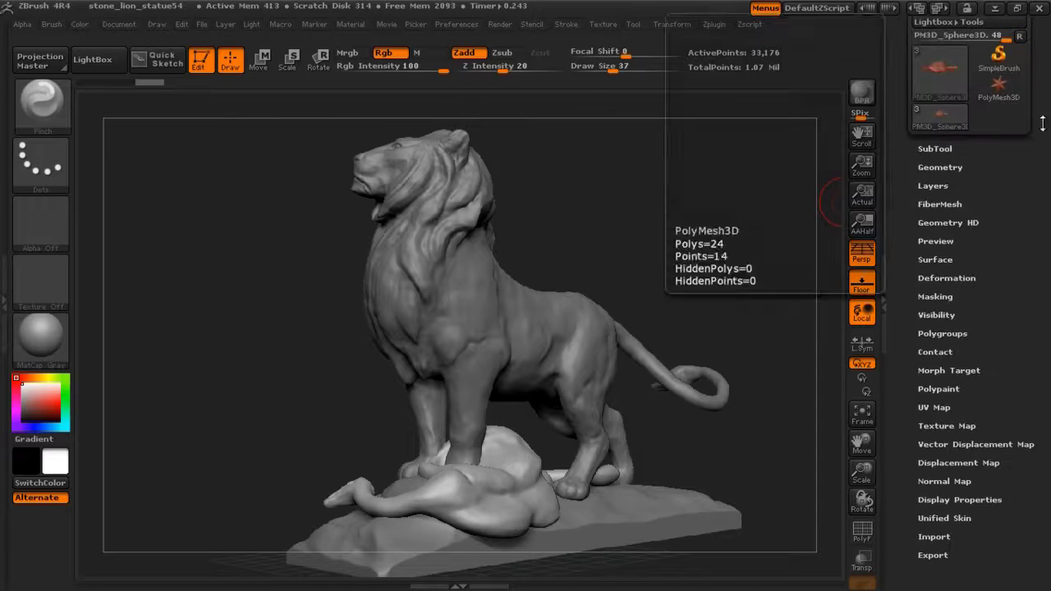
scroll(1047, 186, up, 3)
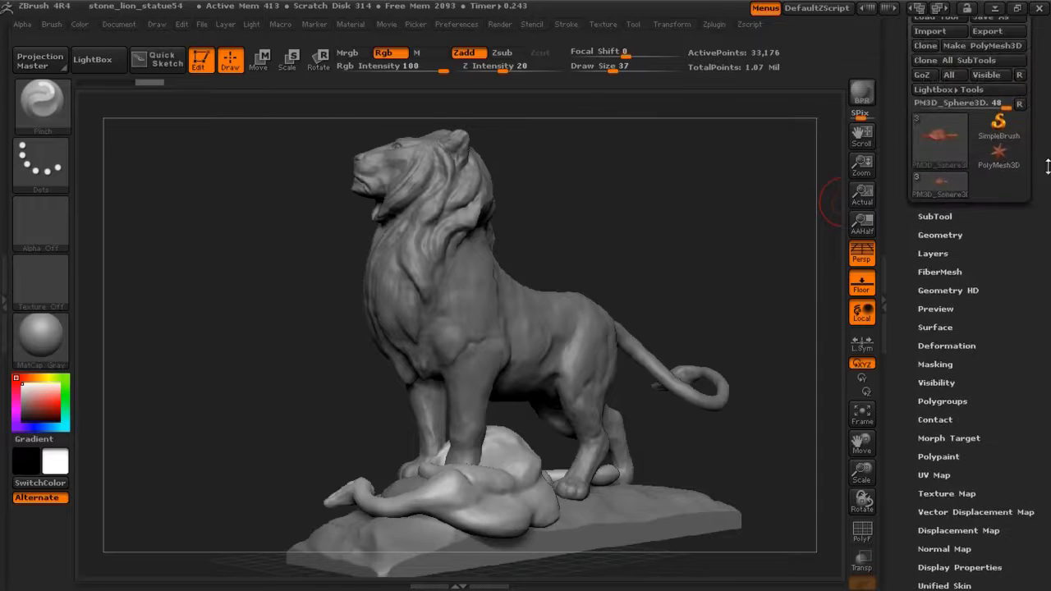
drag(606, 212, 572, 188)
key(s)
click(577, 199)
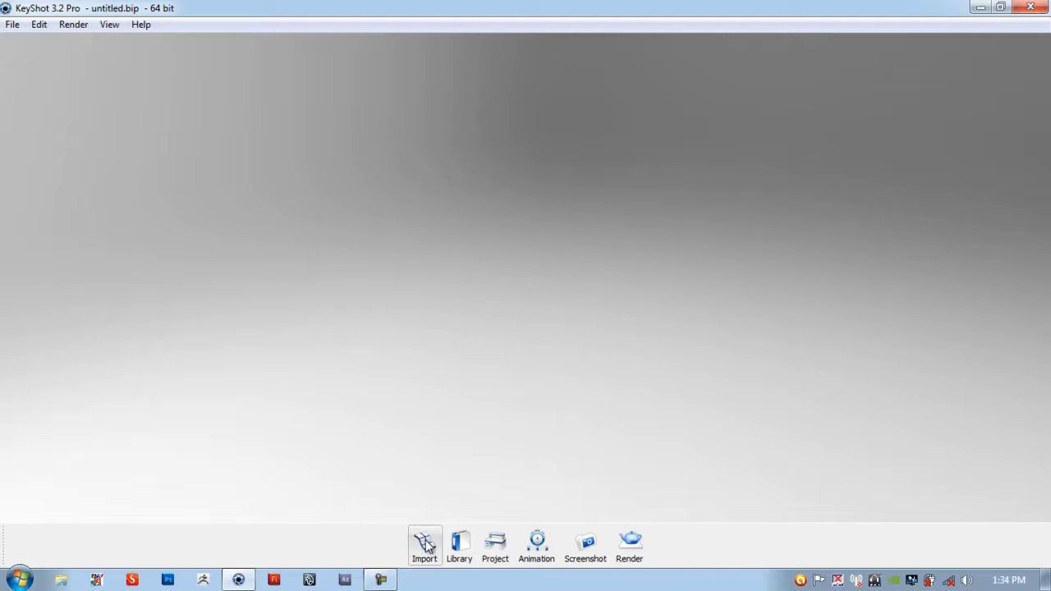
Step: Import Lion.OBJ from DATA1 (D:) > My tutorials > DecimationMaster
click(12, 26)
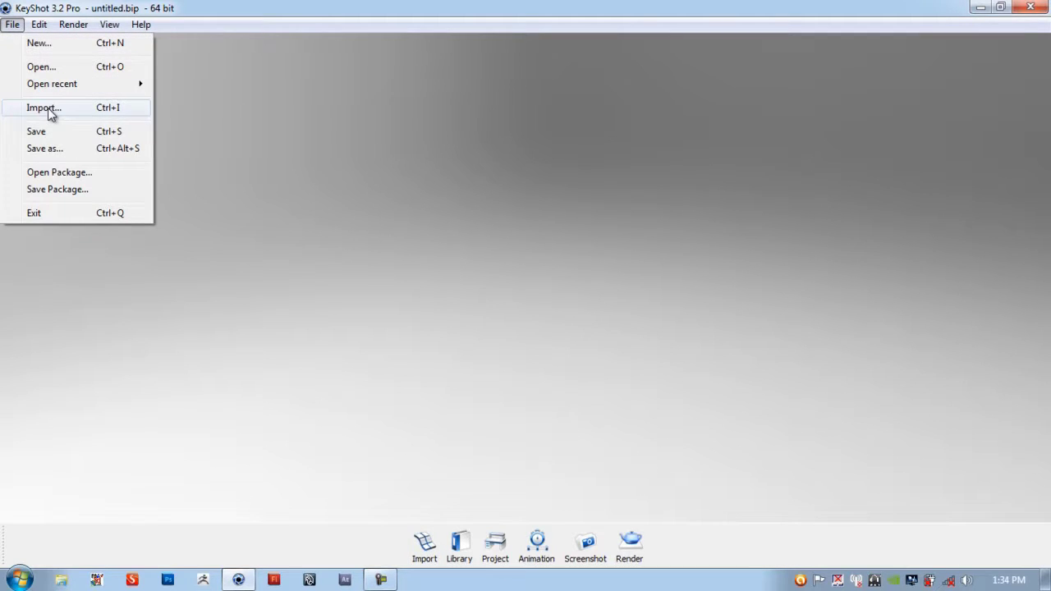
click(400, 551)
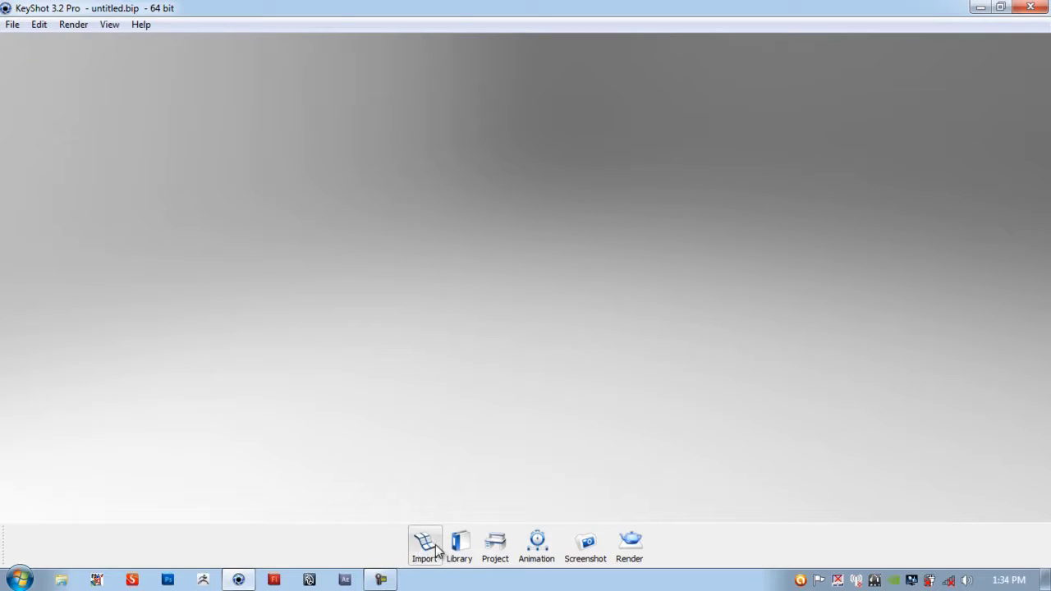
click(426, 545)
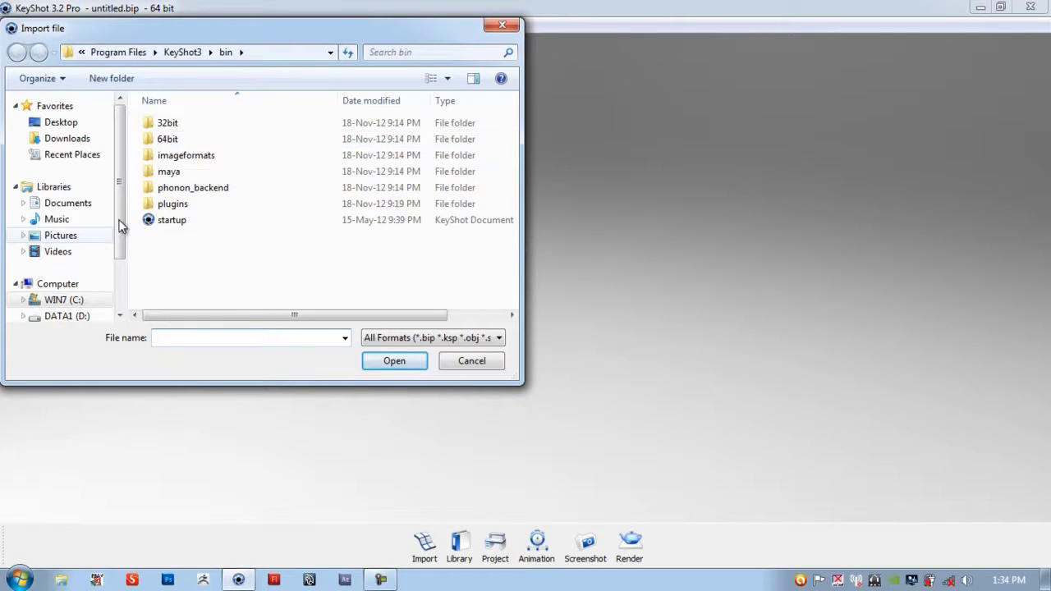
drag(121, 218, 115, 260)
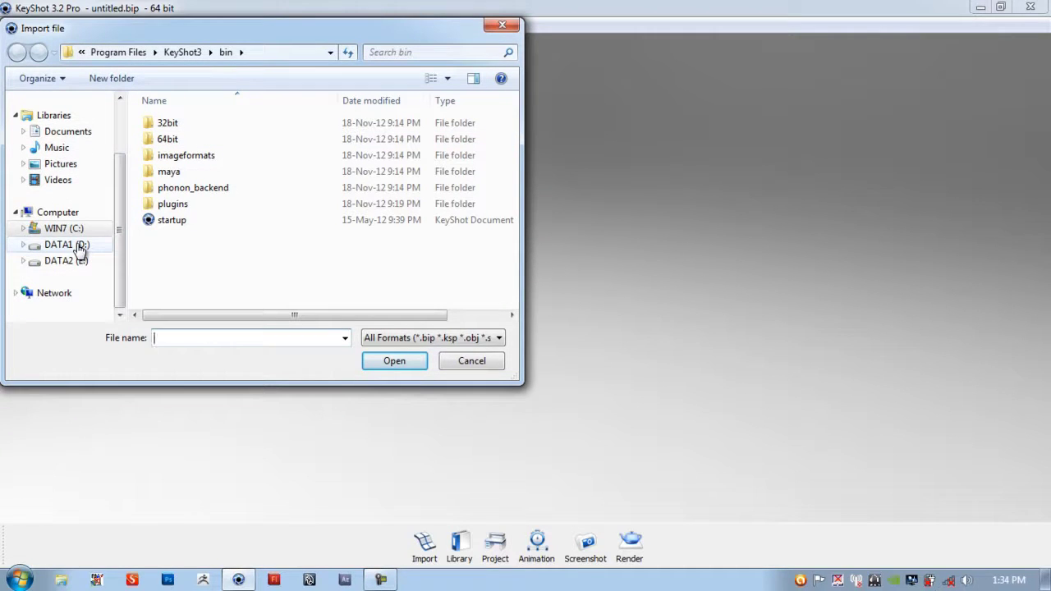
click(81, 246)
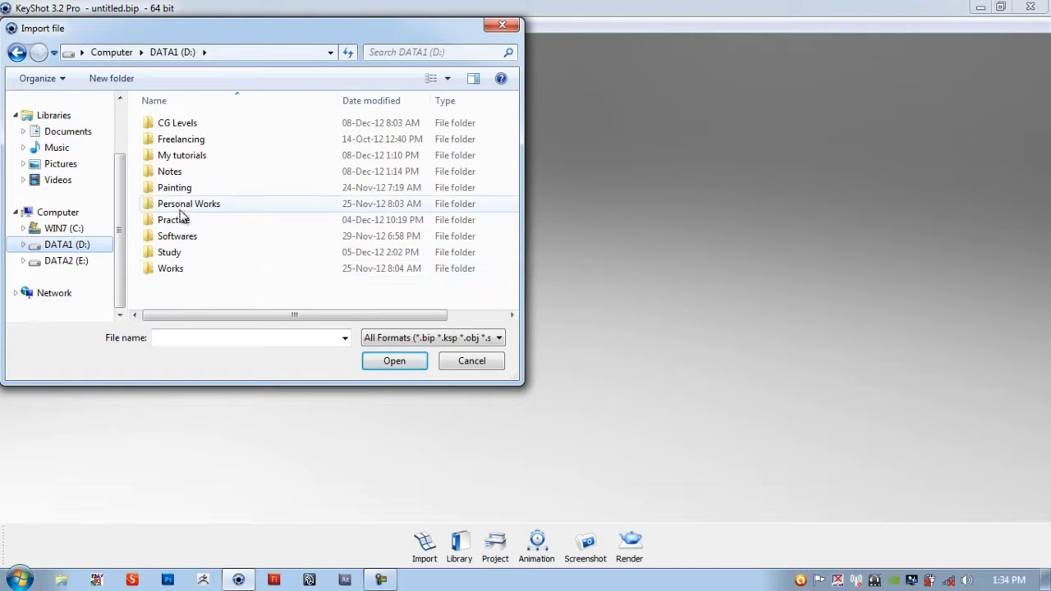
double_click(184, 157)
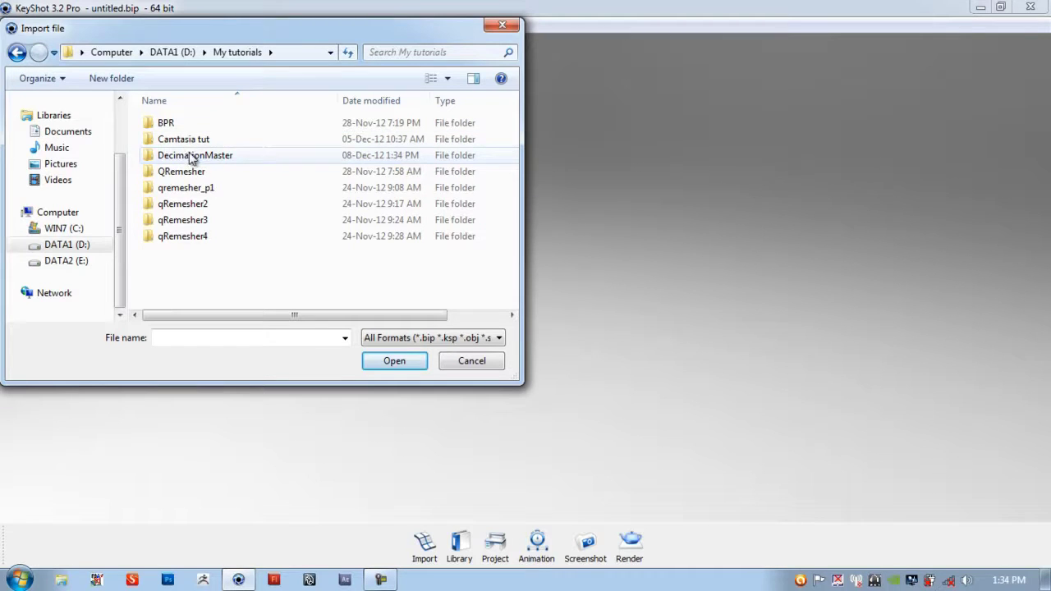
double_click(191, 157)
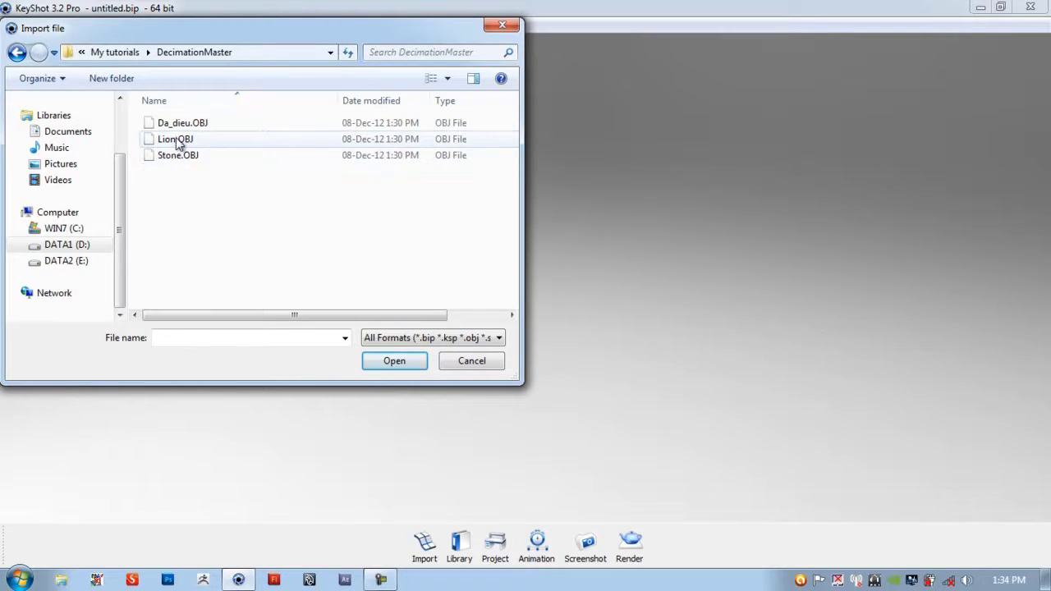
double_click(181, 139)
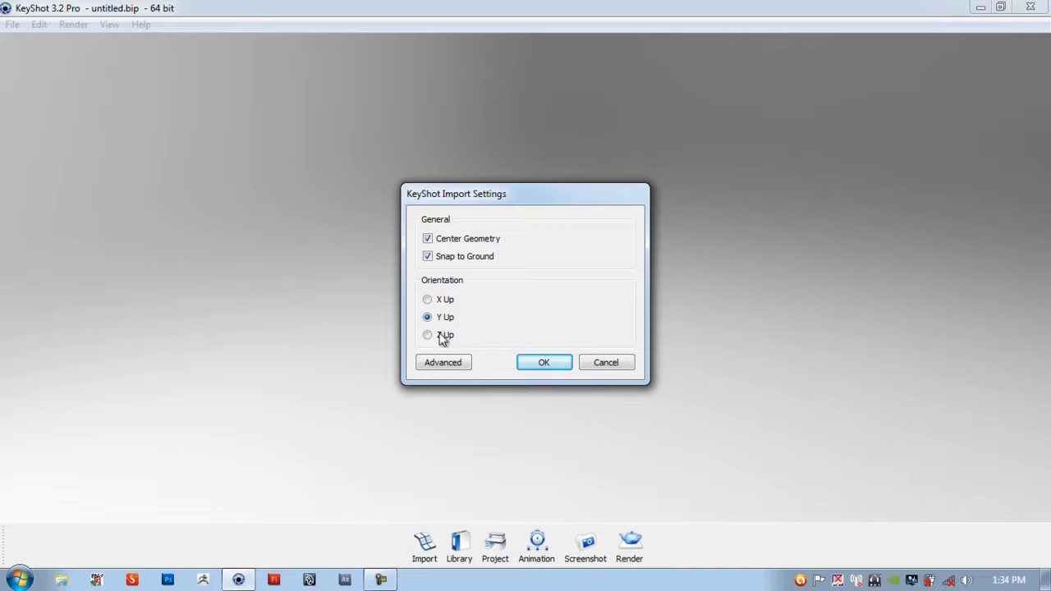
Step: Accept the Lion import settings and import Stone.OBJ into the scene
click(546, 363)
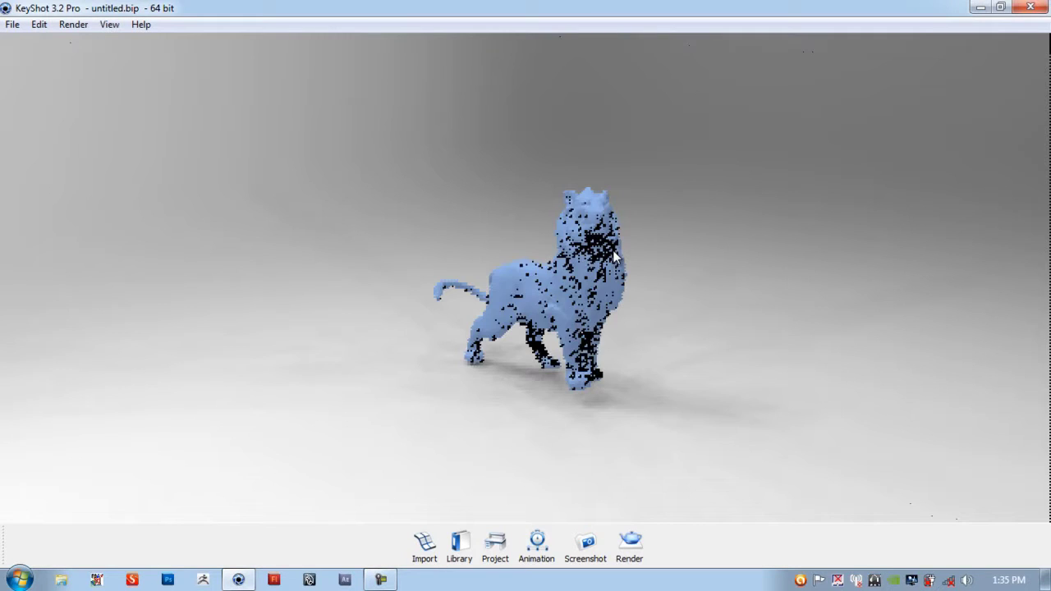
drag(694, 223, 832, 225)
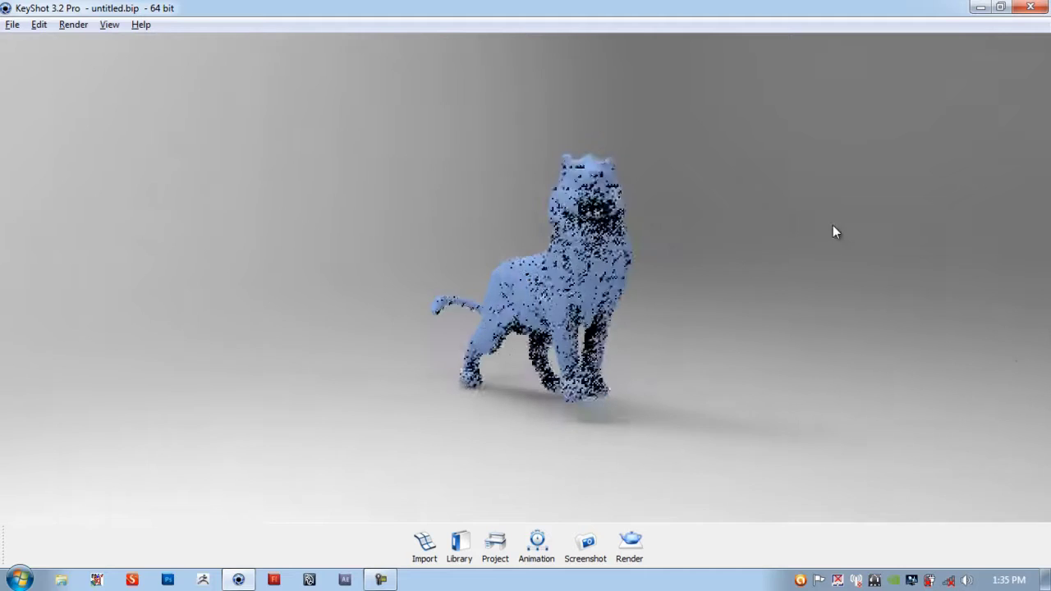
click(422, 542)
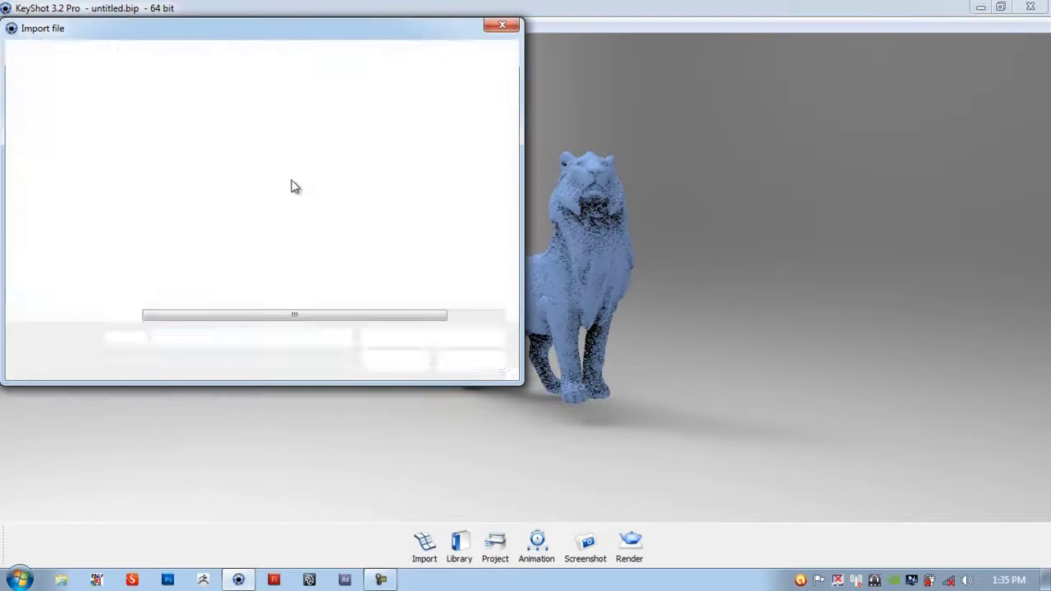
double_click(175, 156)
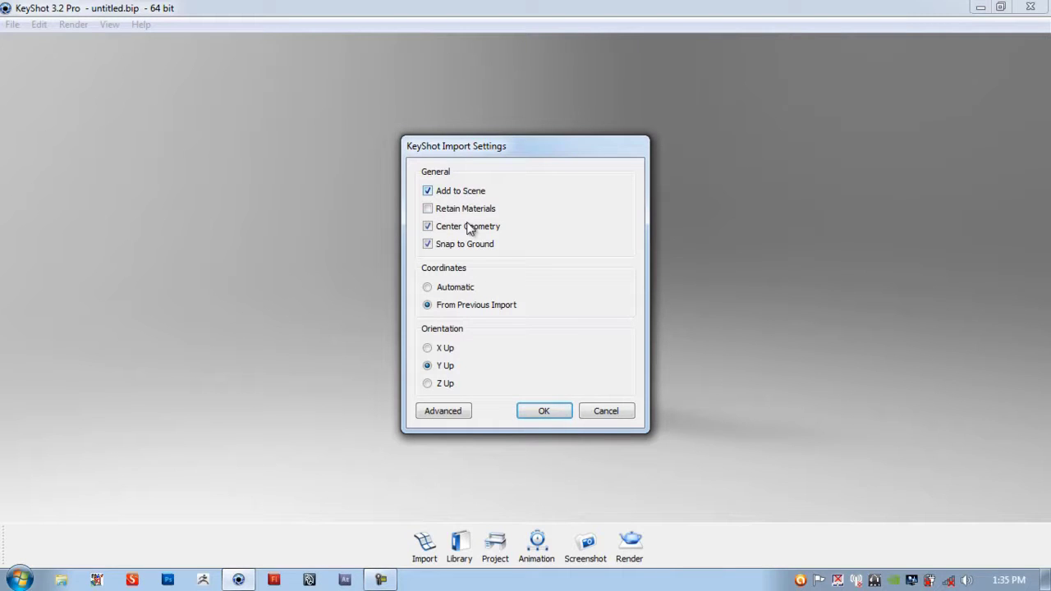
click(544, 411)
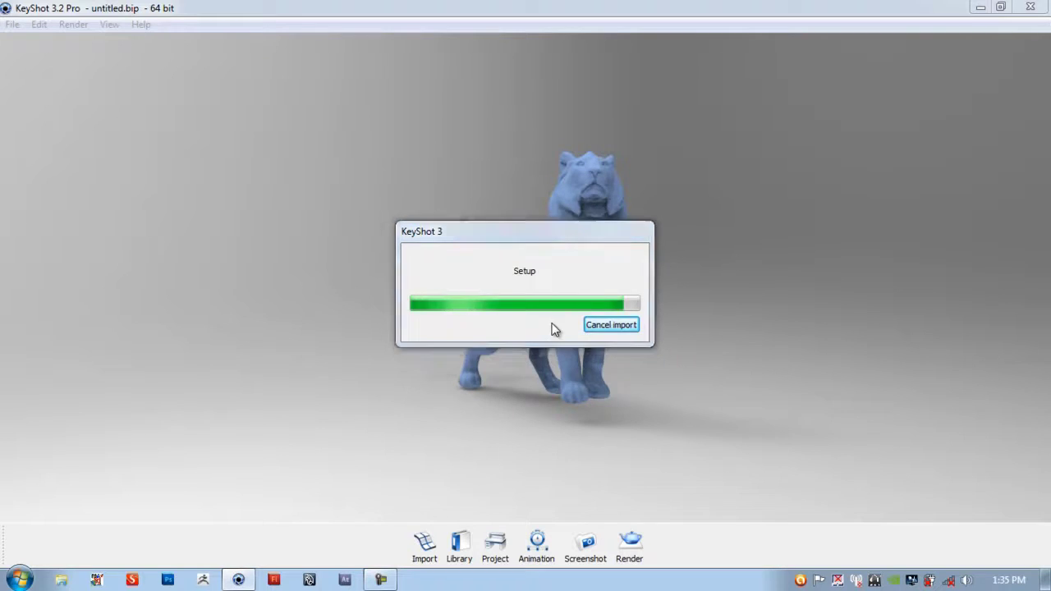
Step: Import Da_dieu.OBJ through File > Import and orbit around the assembled statue
click(13, 24)
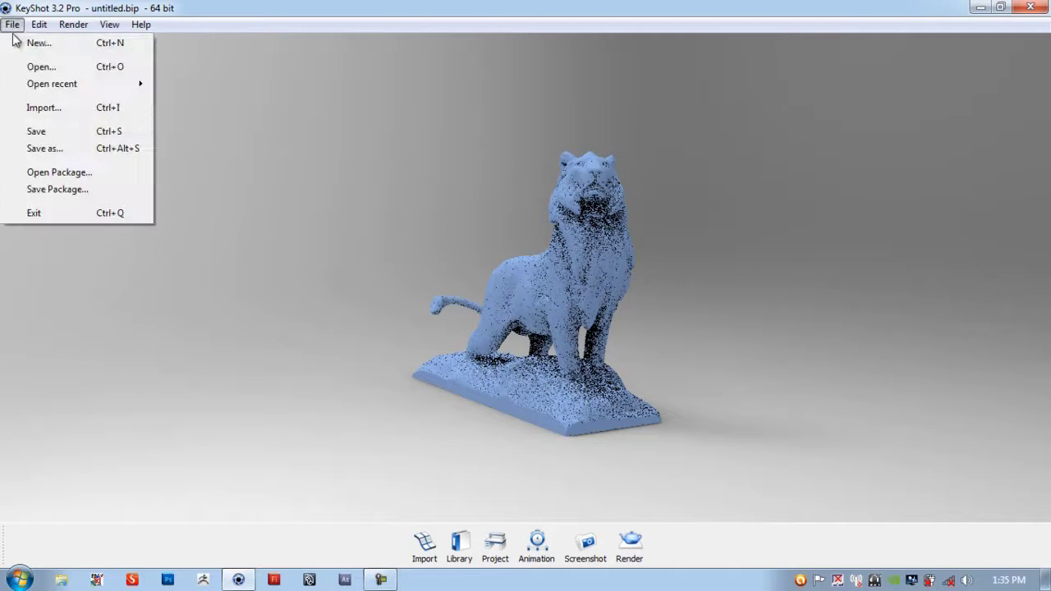
click(41, 106)
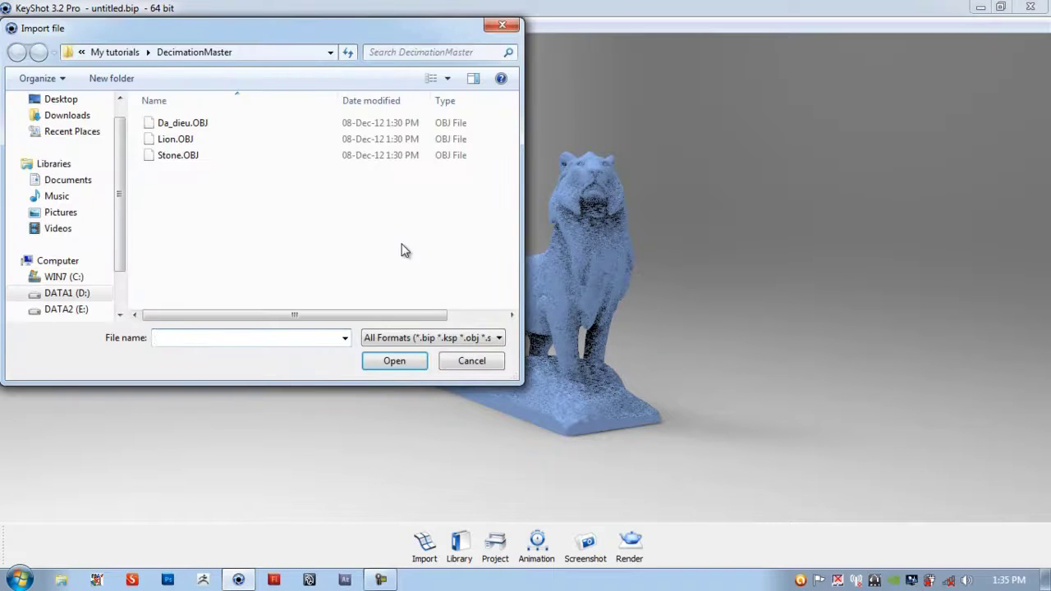
click(180, 123)
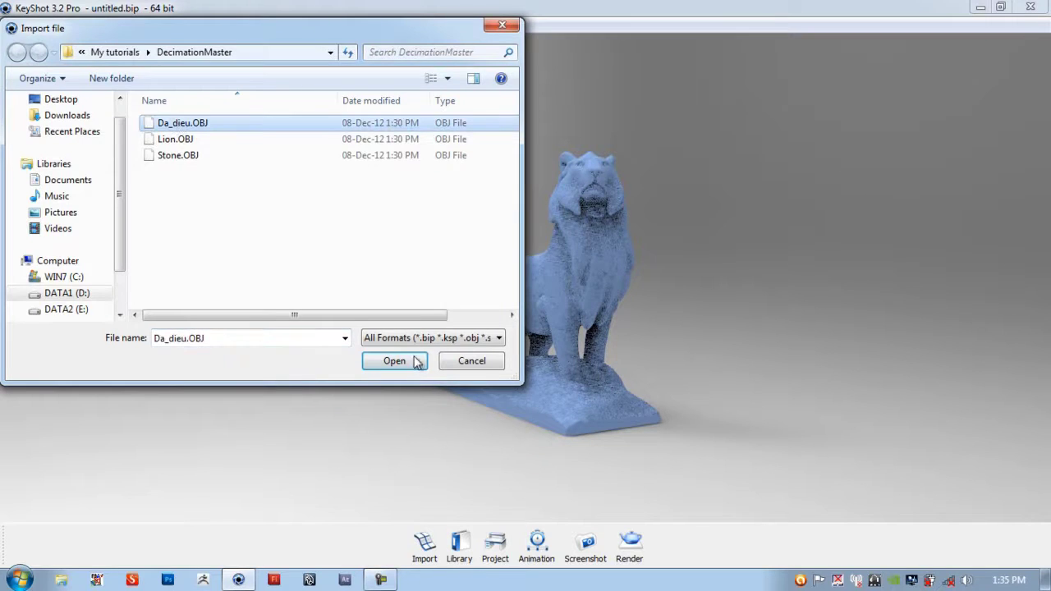
click(394, 361)
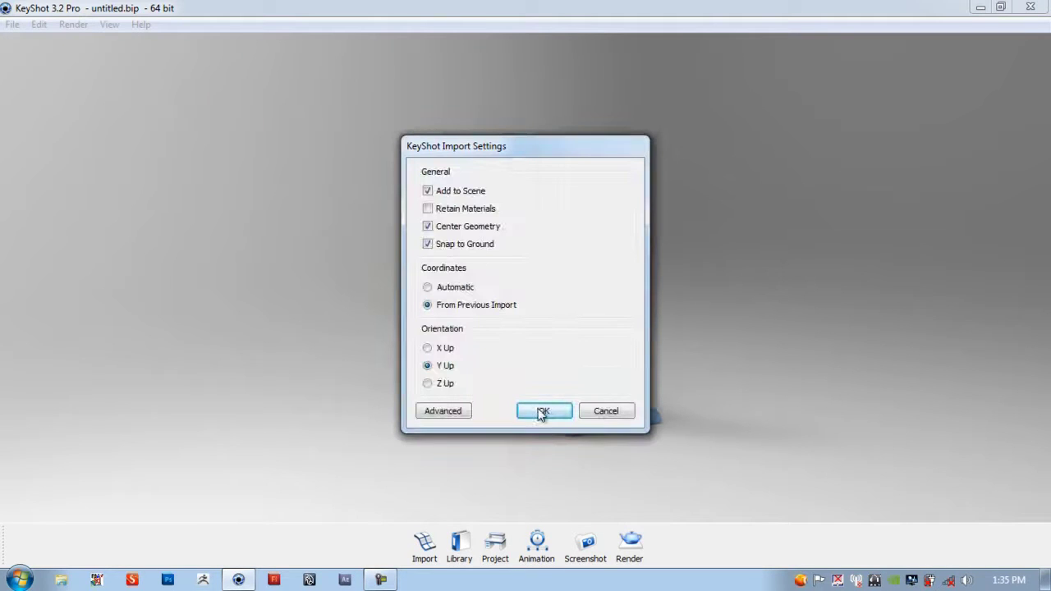
click(542, 412)
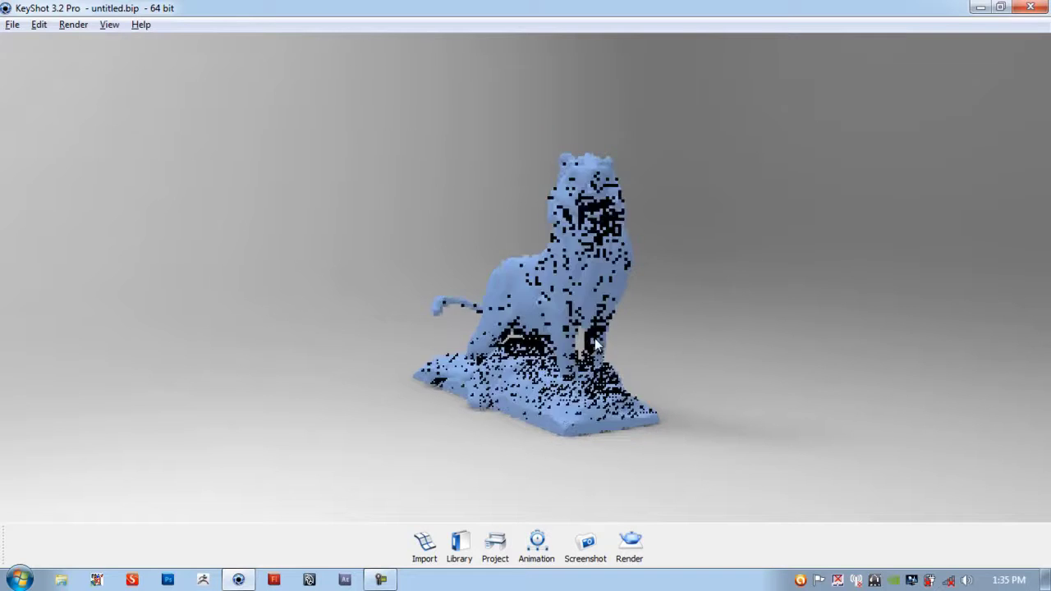
drag(595, 338, 667, 239)
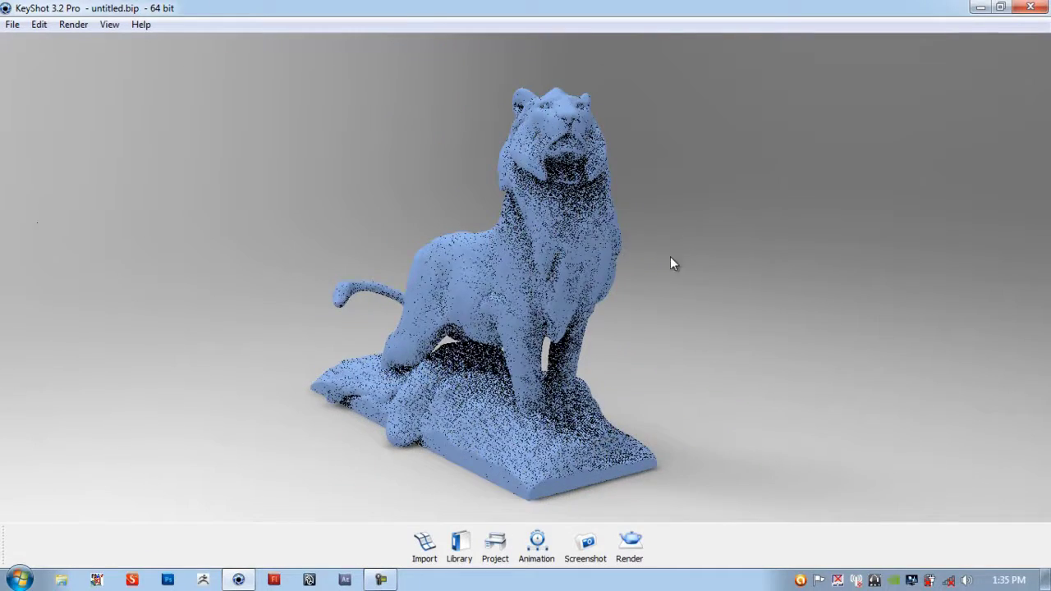
drag(657, 262, 477, 523)
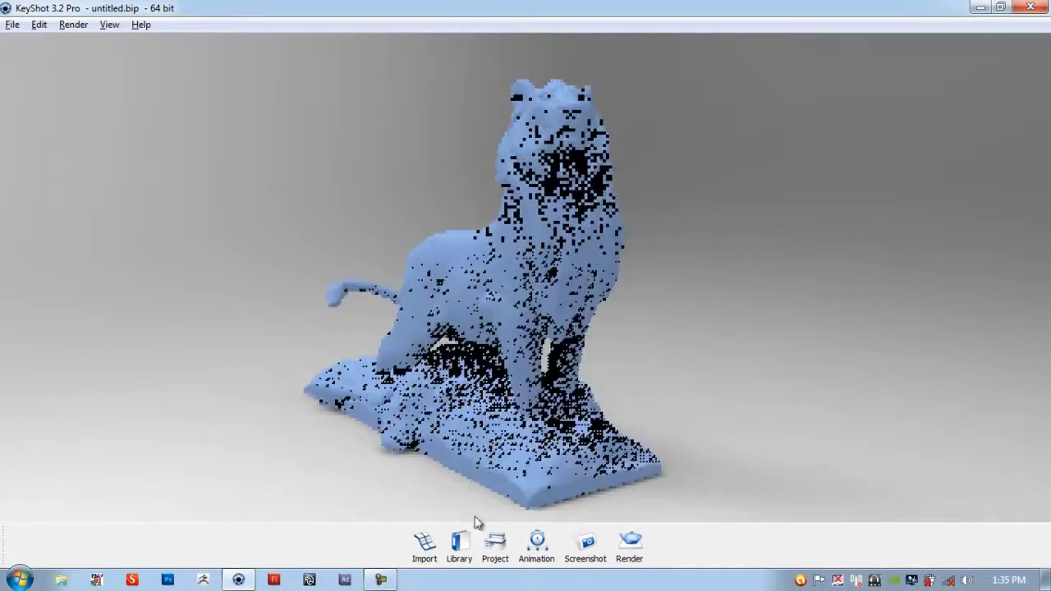
Step: Dock the Project window on the right and expand Lion, Stone and Da_dieu in the Scene tree
click(495, 543)
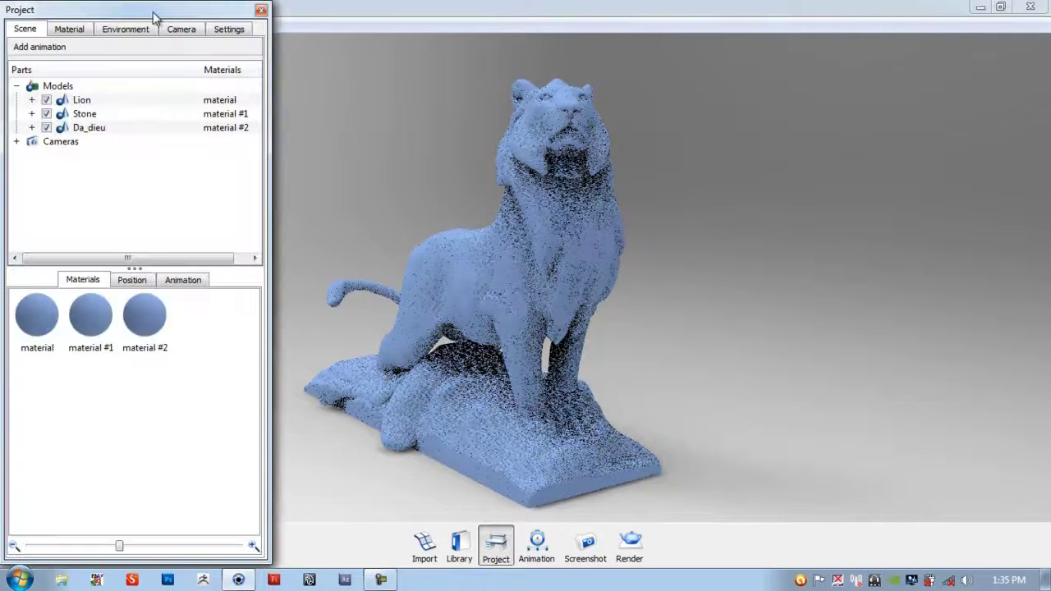
drag(153, 17, 865, 37)
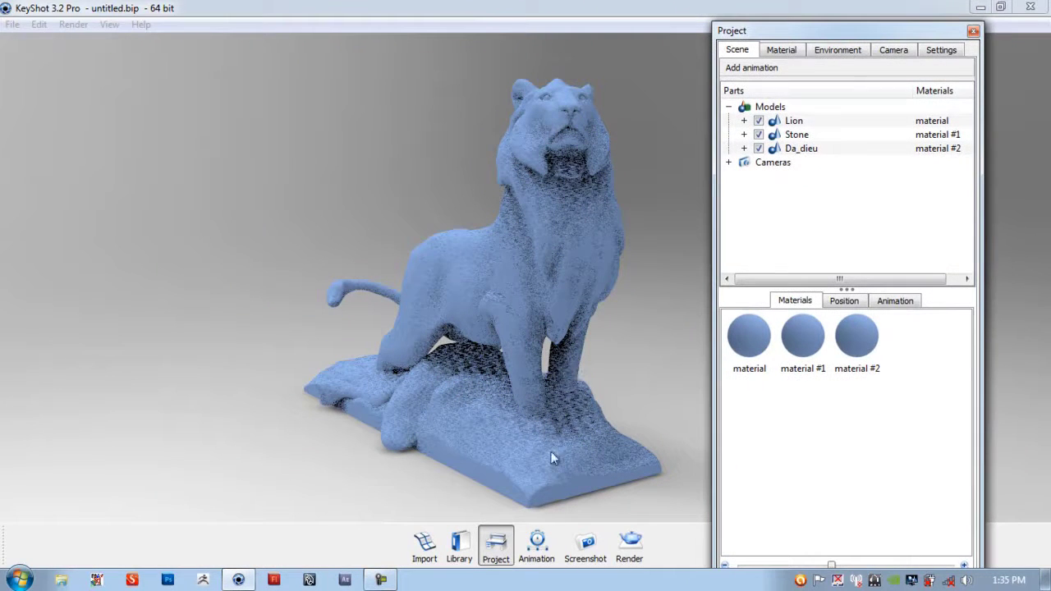
drag(808, 17, 818, 27)
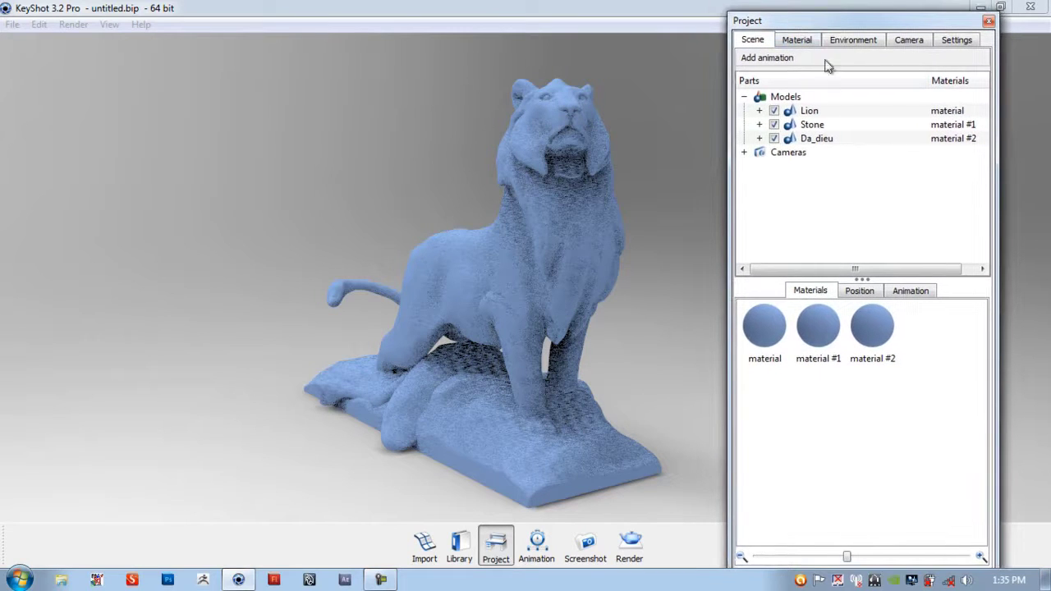
click(758, 110)
click(759, 137)
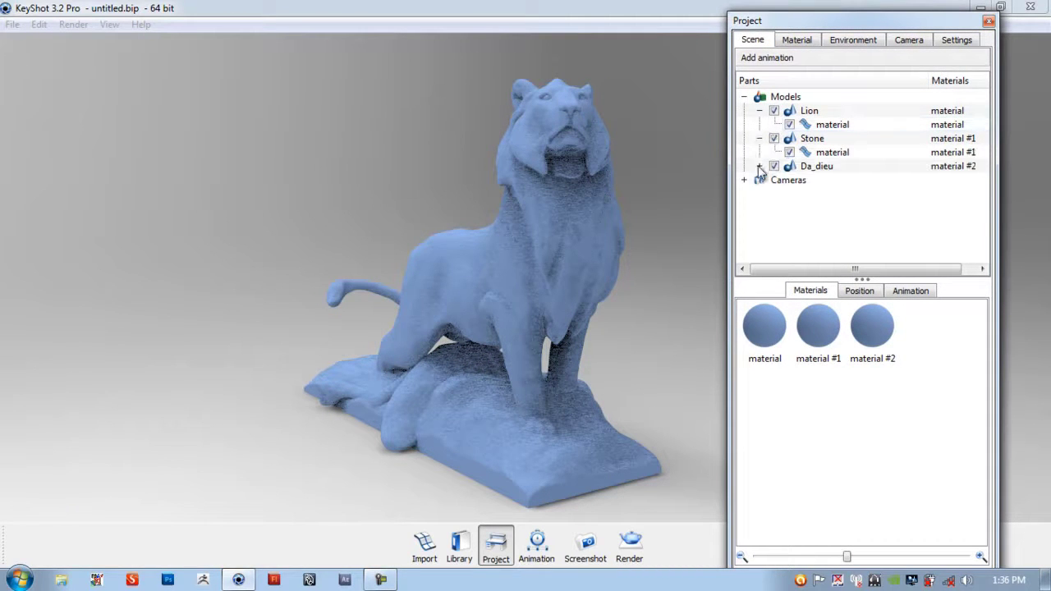
click(759, 166)
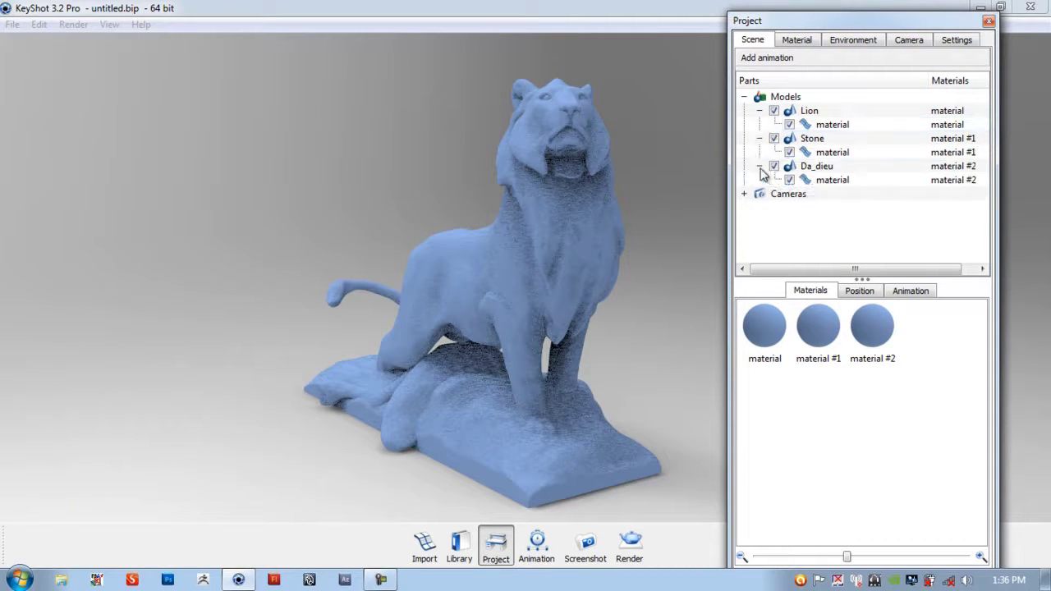
Step: Select the Lion part and show its Position tab values
click(830, 126)
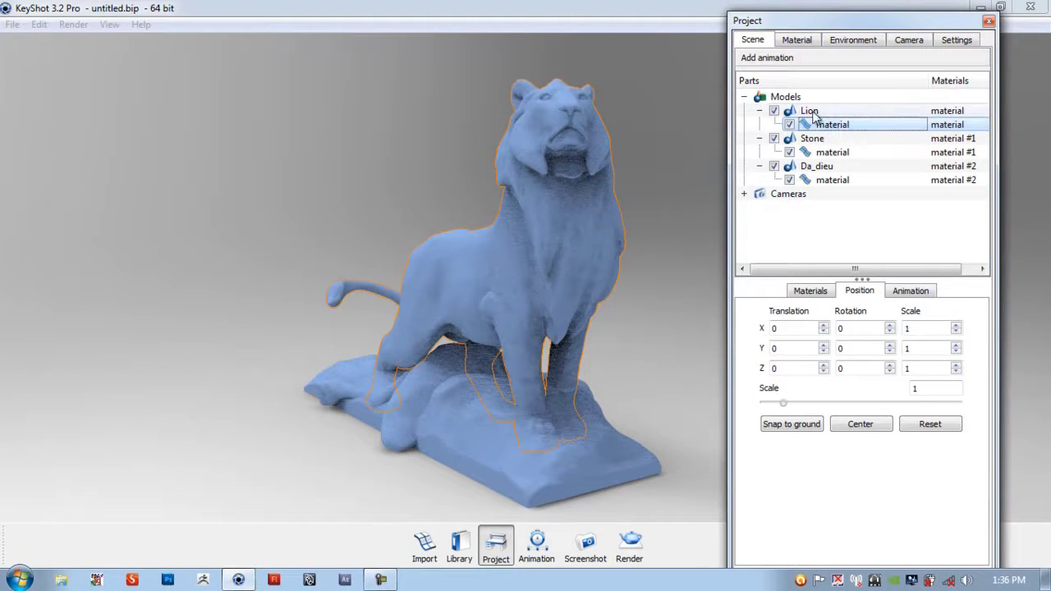
click(813, 112)
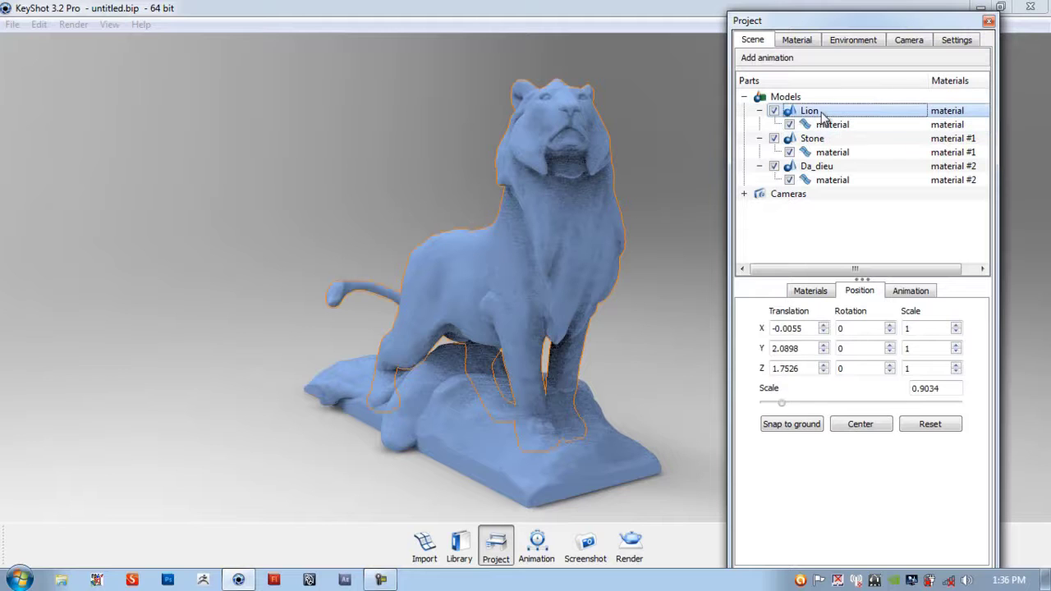
click(813, 293)
click(863, 296)
click(917, 296)
click(866, 295)
click(815, 295)
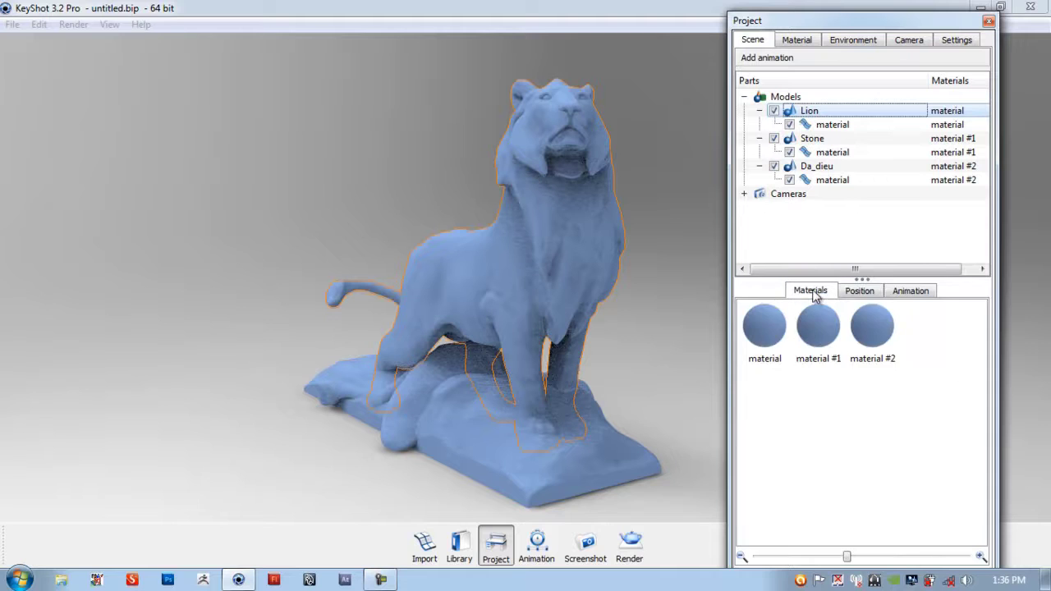
click(860, 293)
click(913, 296)
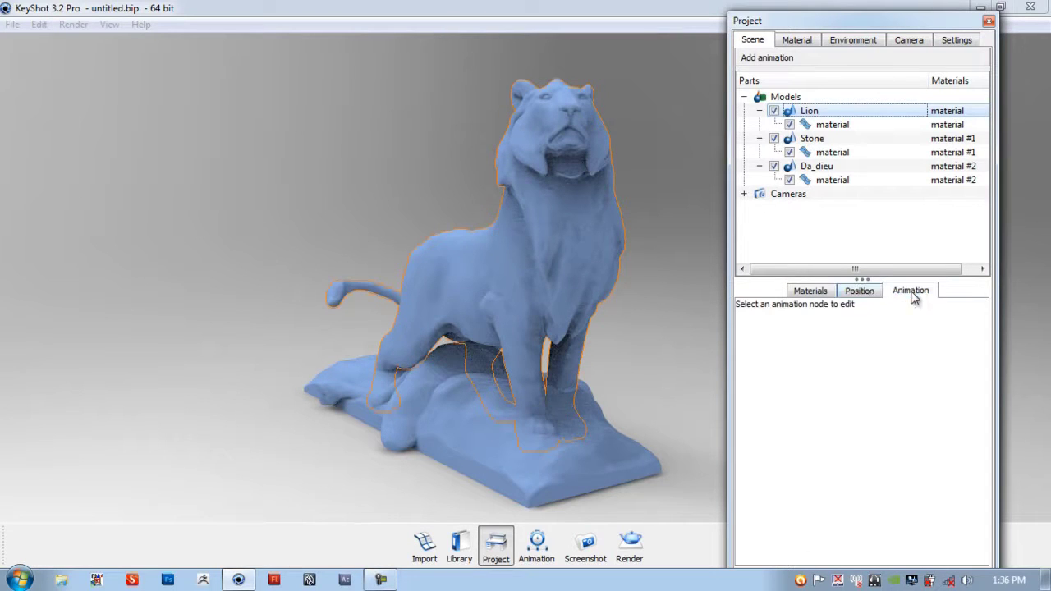
click(864, 297)
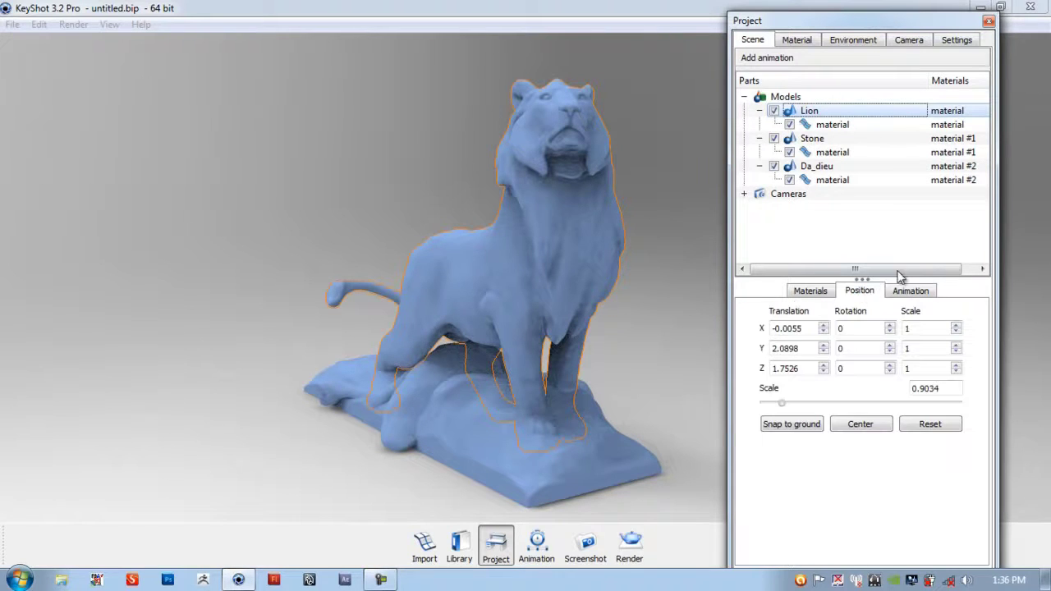
Step: Set the Lion's Y translation to 2.8, after trying 4 and 3
mouse_move(511, 379)
mouse_down()
mouse_move(502, 351)
mouse_move(501, 361)
mouse_up()
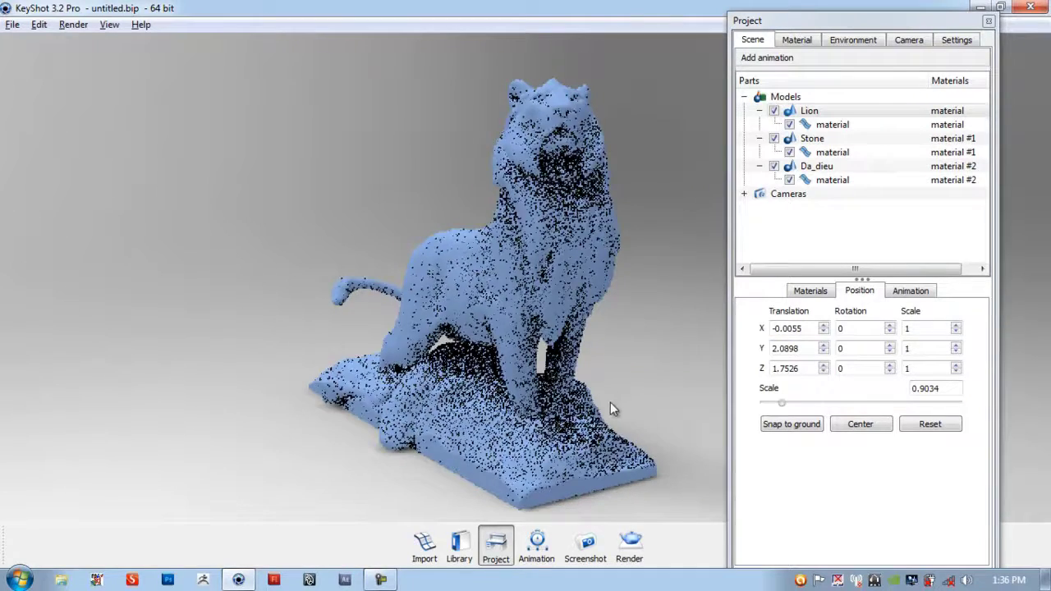
click(825, 350)
click(824, 346)
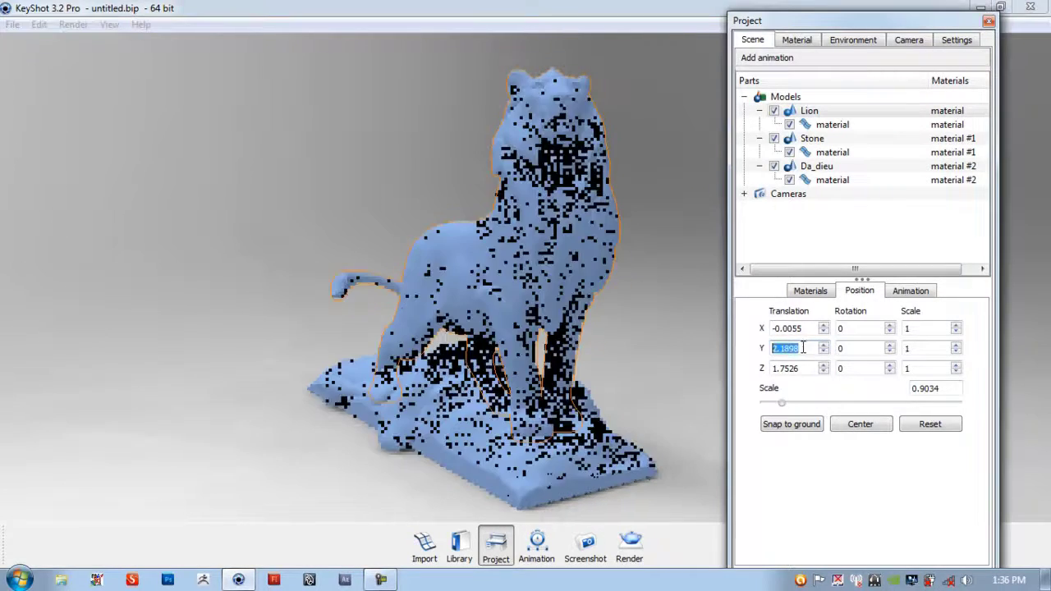
text(4)
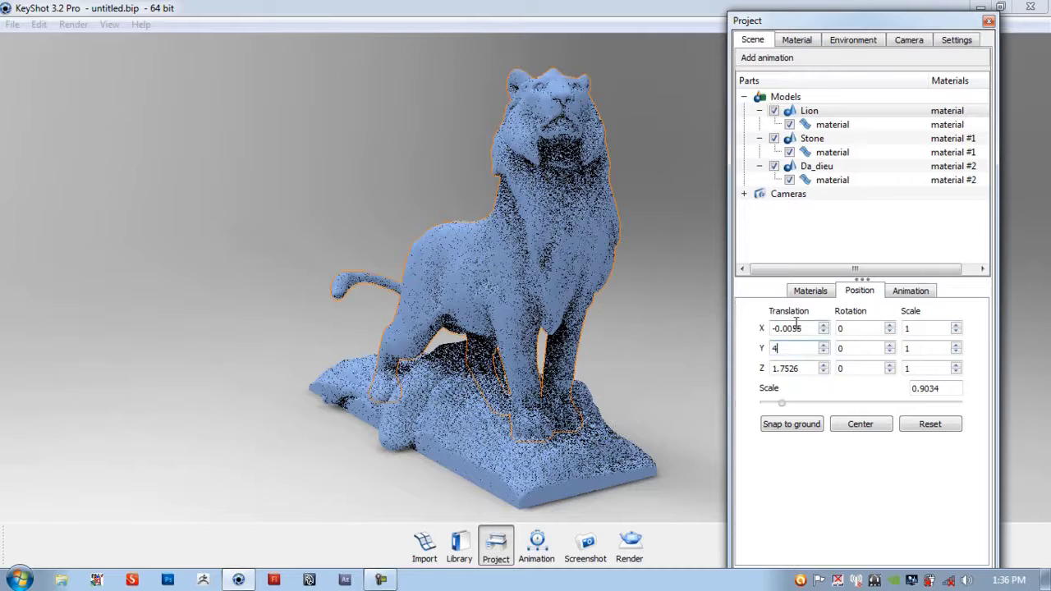
key(Return)
text(3)
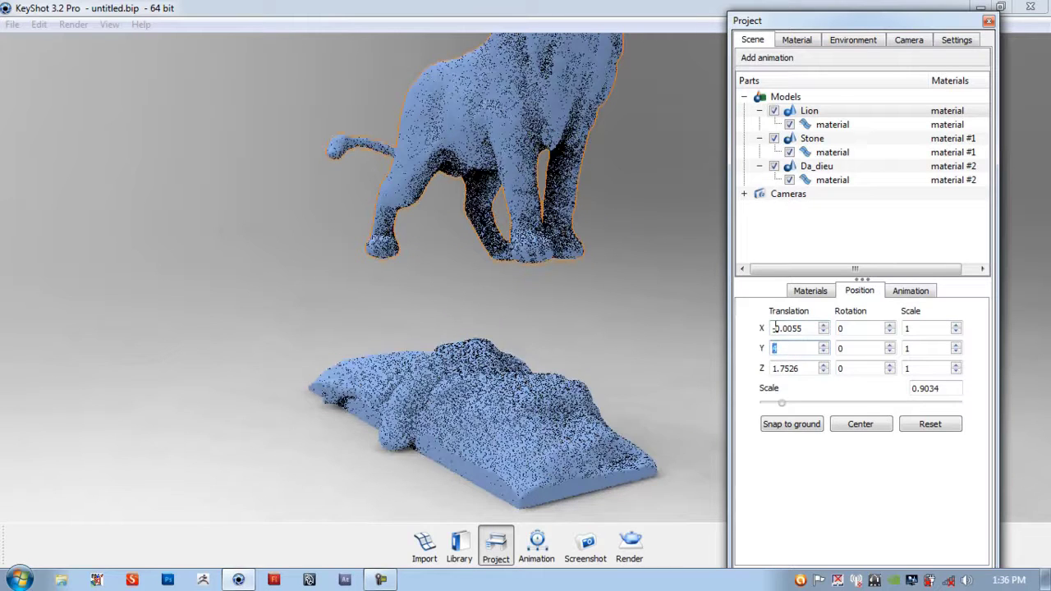
key(Return)
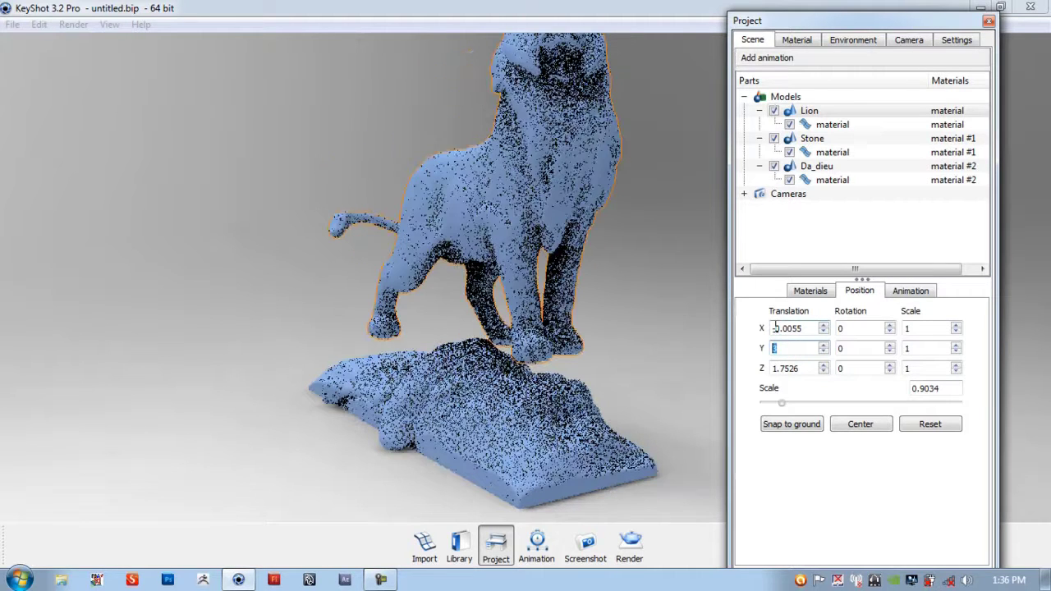
text(2.8)
key(Return)
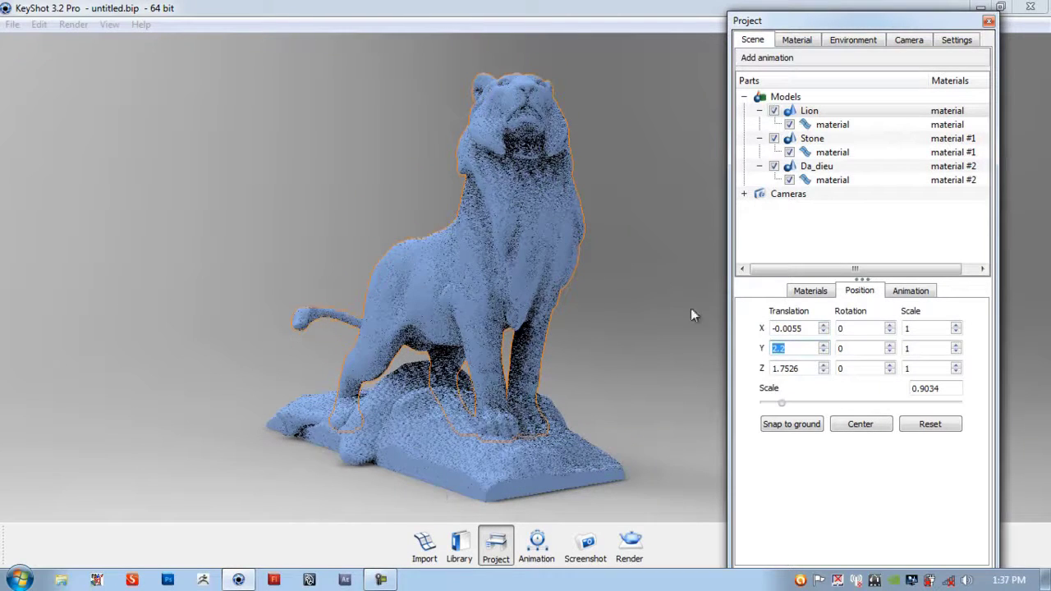
Step: Raise Da_dieu's Y translation to 2.4 and switch the real-time view to Performance mode
click(816, 166)
drag(808, 348, 781, 348)
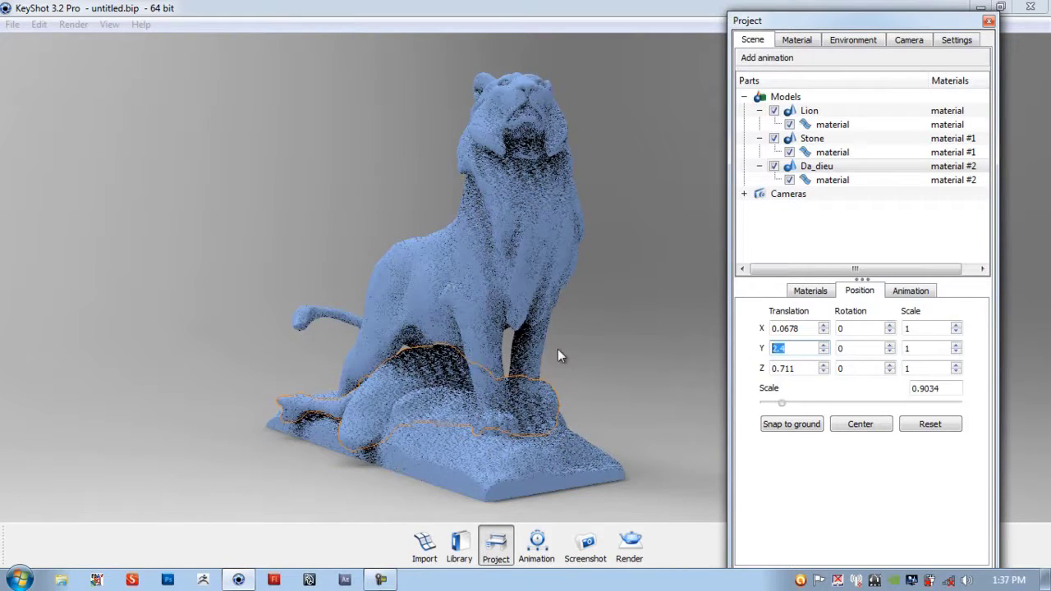
click(607, 376)
drag(629, 392, 194, 351)
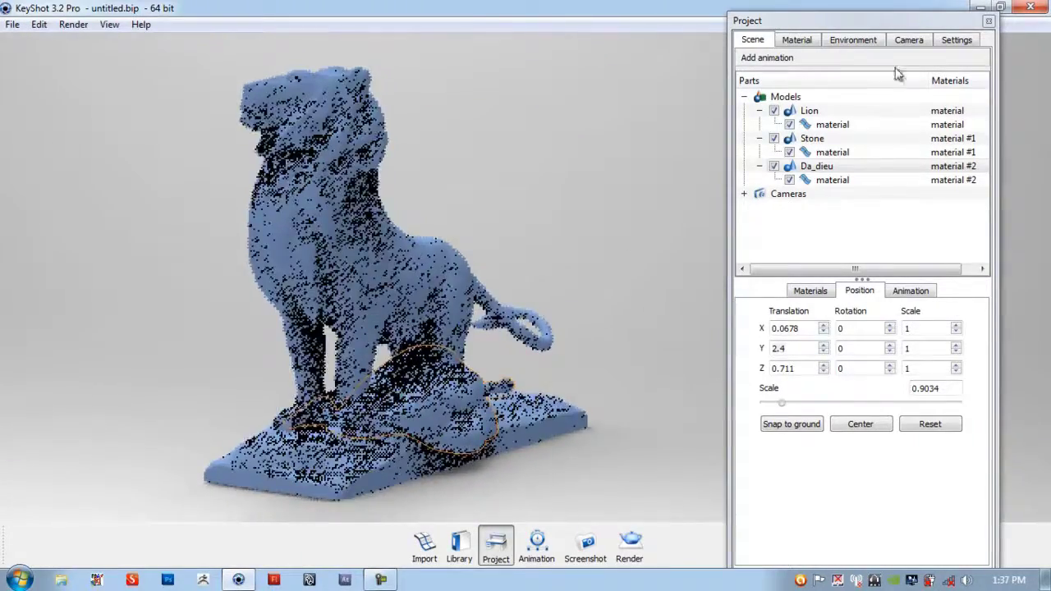
click(956, 41)
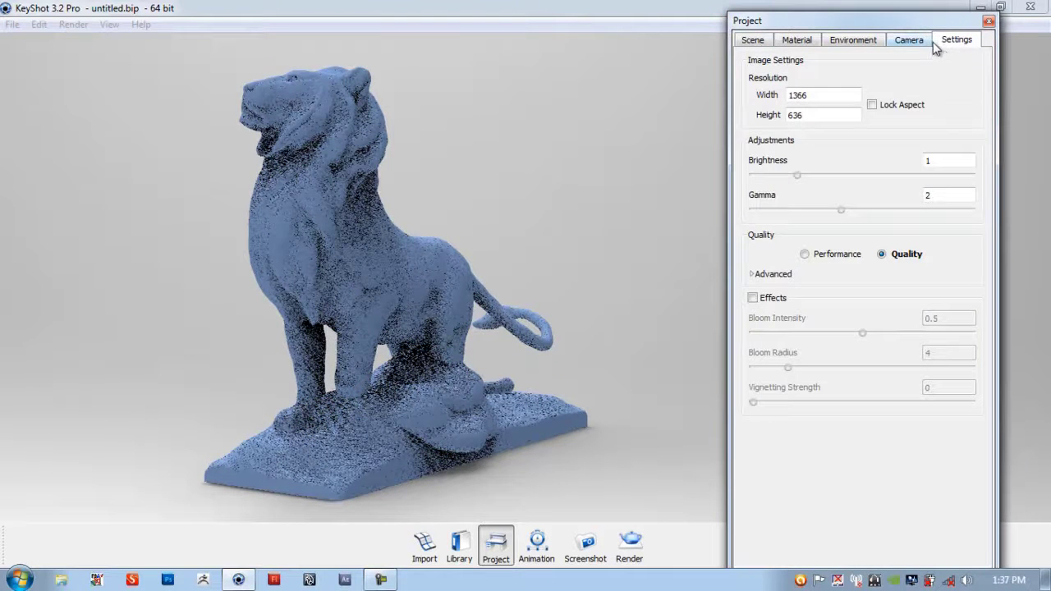
click(805, 255)
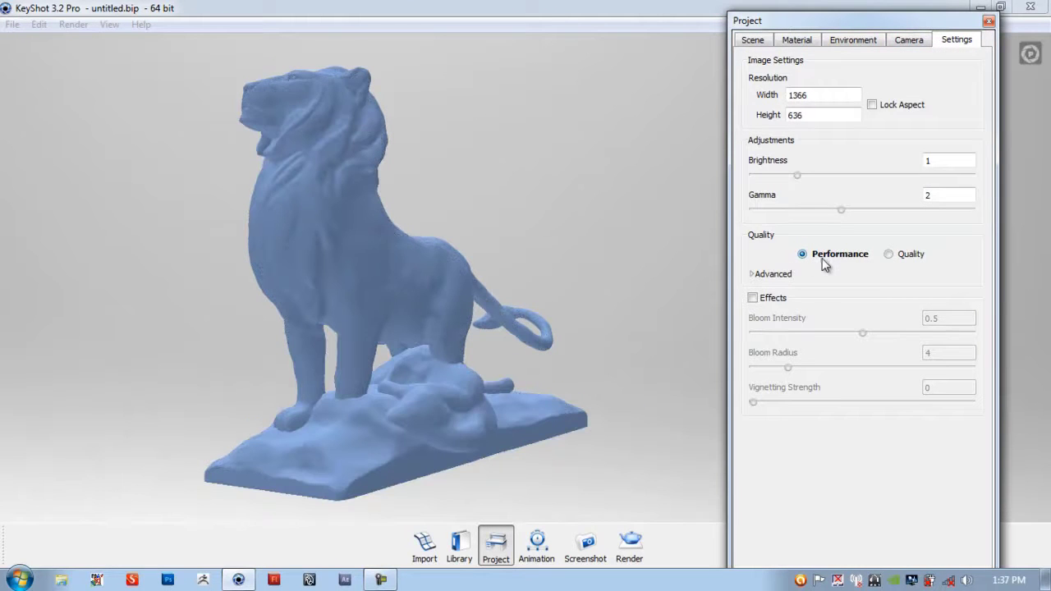
Step: Turn the lion to a front view and select the Lion part to edit its Y translation
drag(549, 305, 460, 246)
click(753, 41)
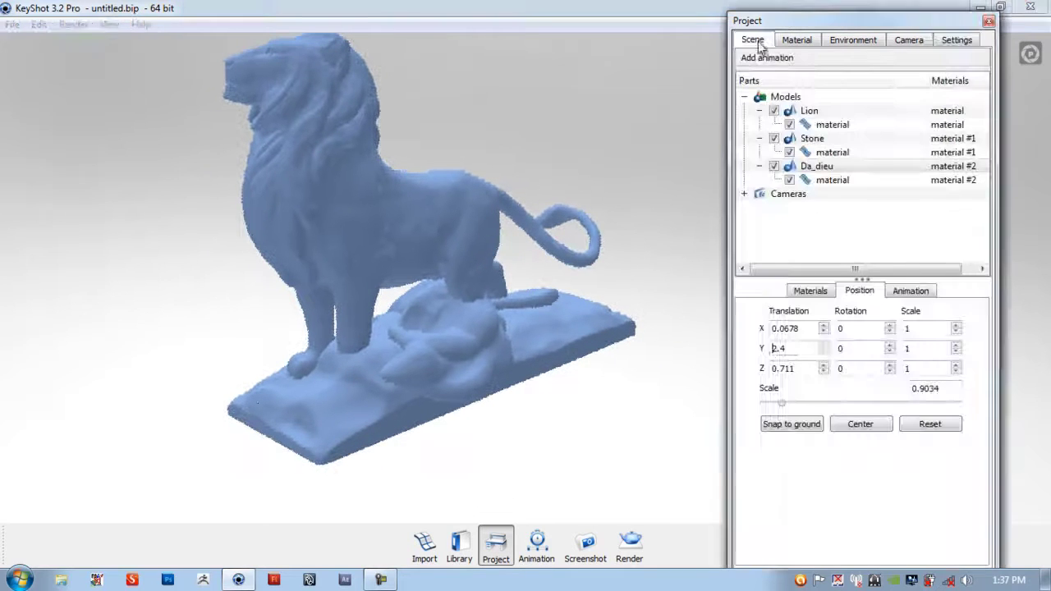
drag(472, 337, 515, 332)
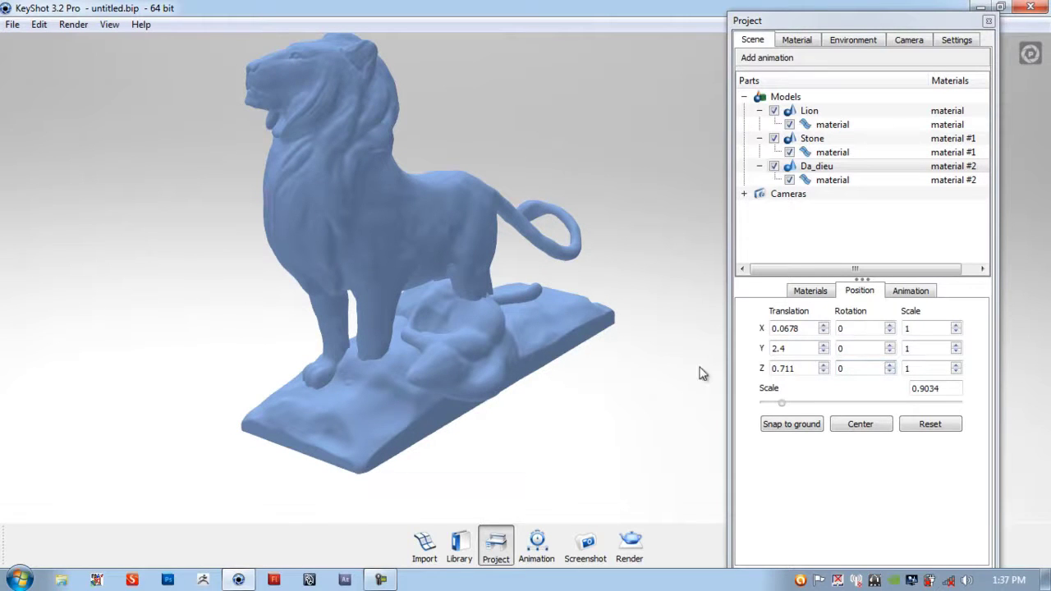
drag(397, 404, 778, 403)
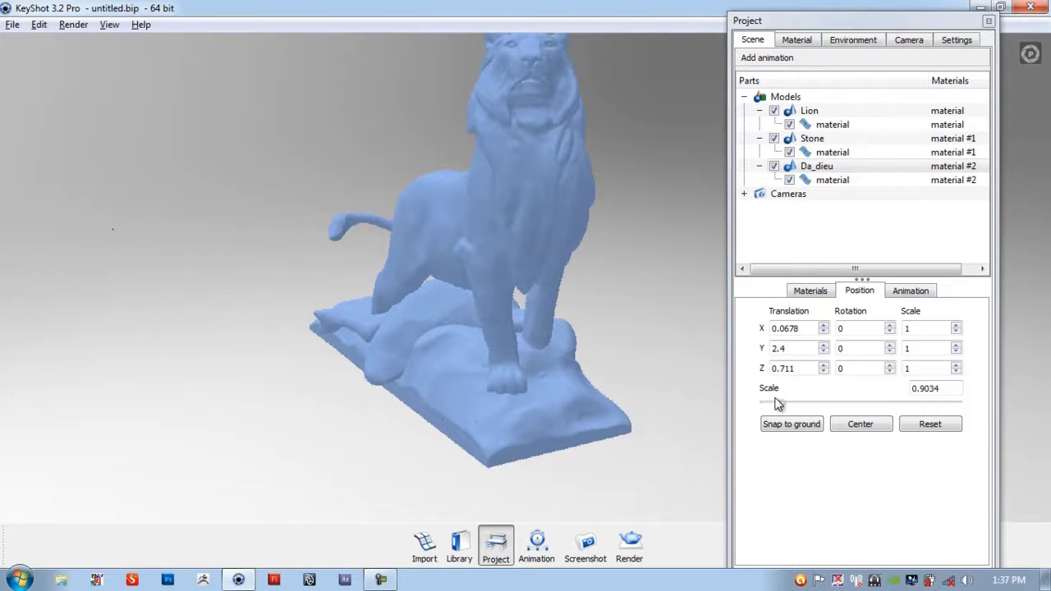
click(804, 110)
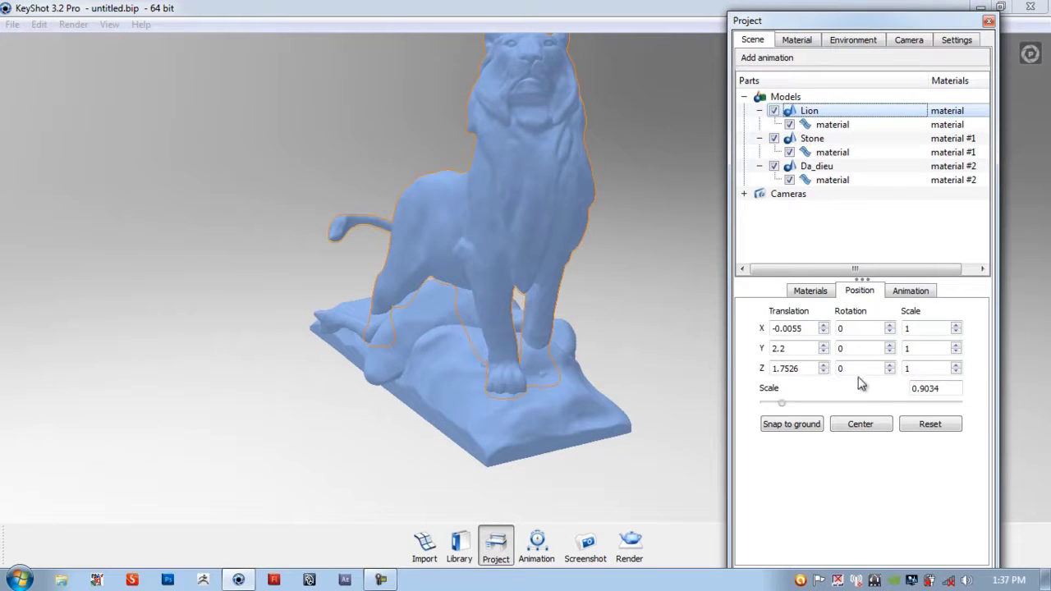
click(789, 351)
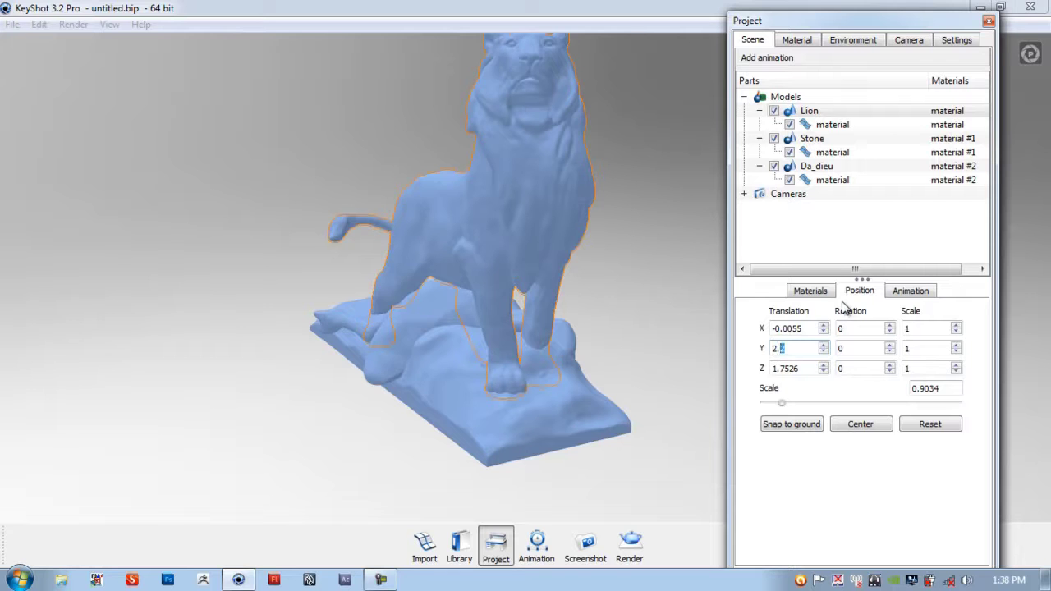
Step: Hide the Da_dieu part and view the lion from a lower front angle
click(773, 166)
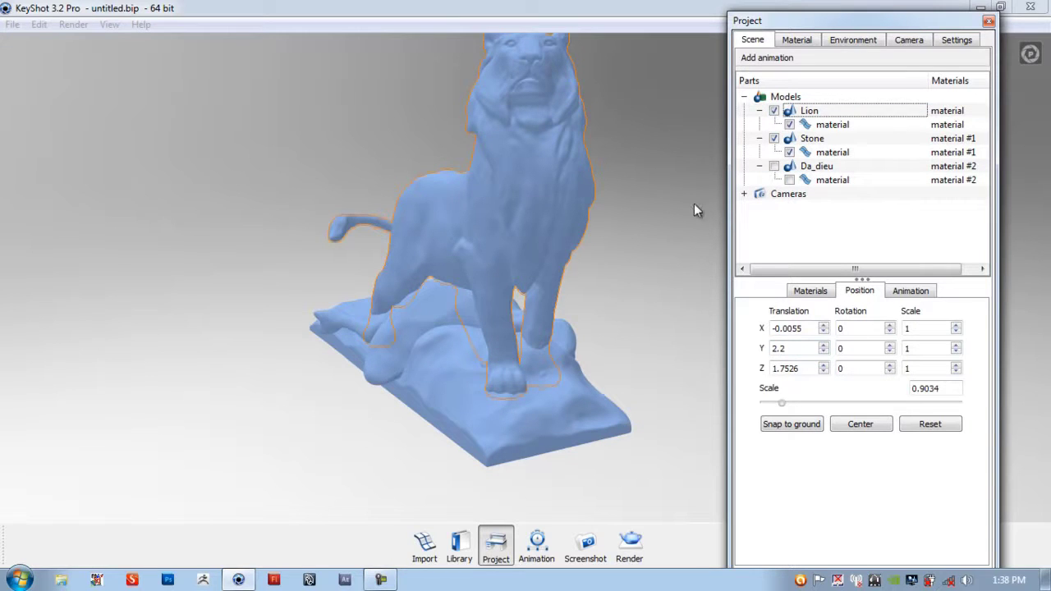
drag(649, 263, 634, 212)
drag(592, 310, 616, 215)
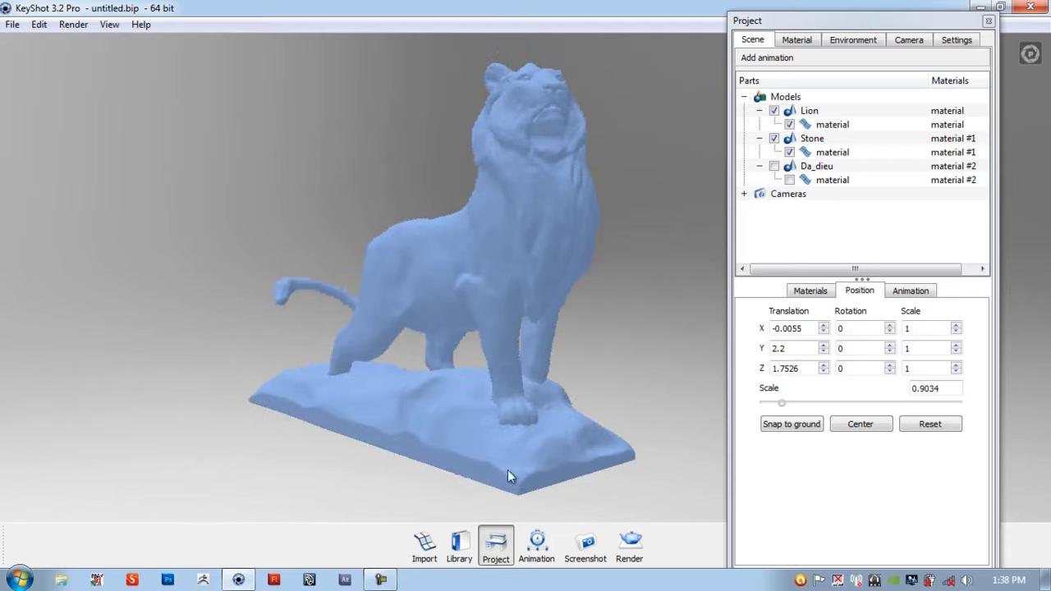
drag(863, 30, 891, 38)
Step: Drag the 3 Panels Straight 2k environment from the Library onto the lion scene
click(460, 544)
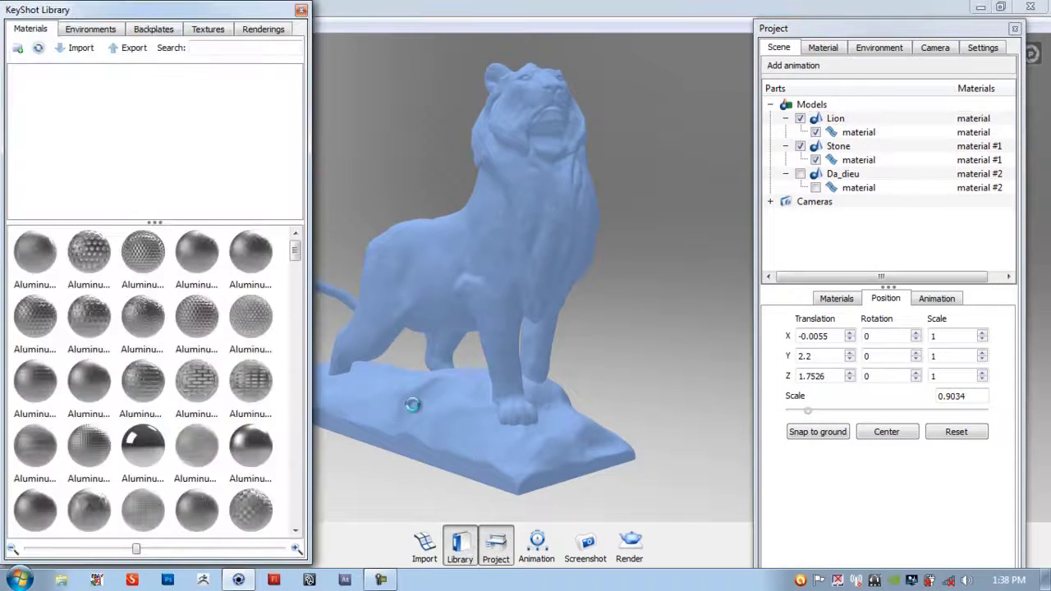
drag(238, 12, 287, 13)
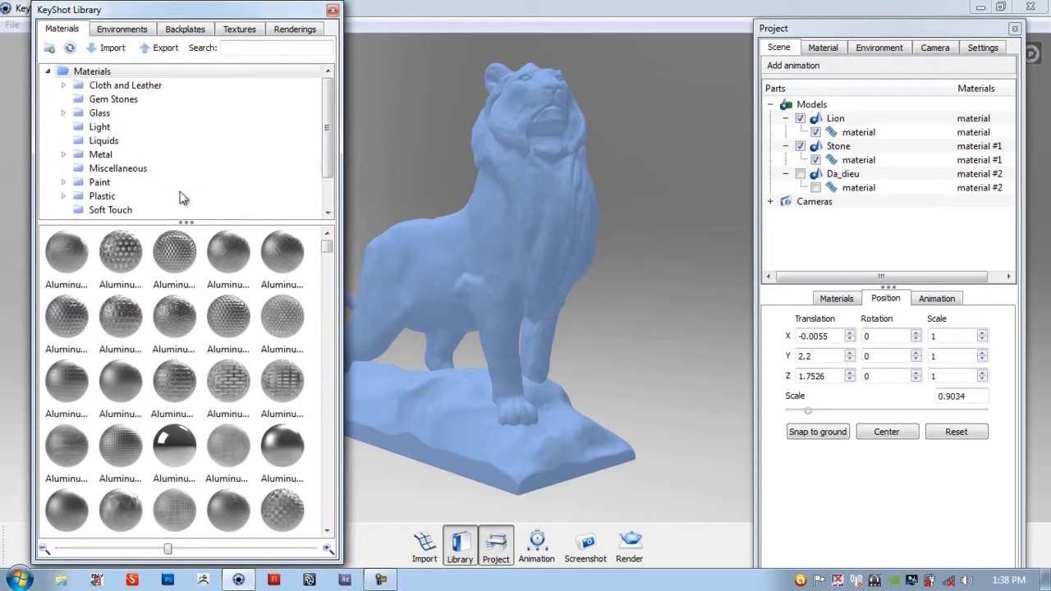
scroll(331, 146, down, 1)
scroll(332, 146, up, 1)
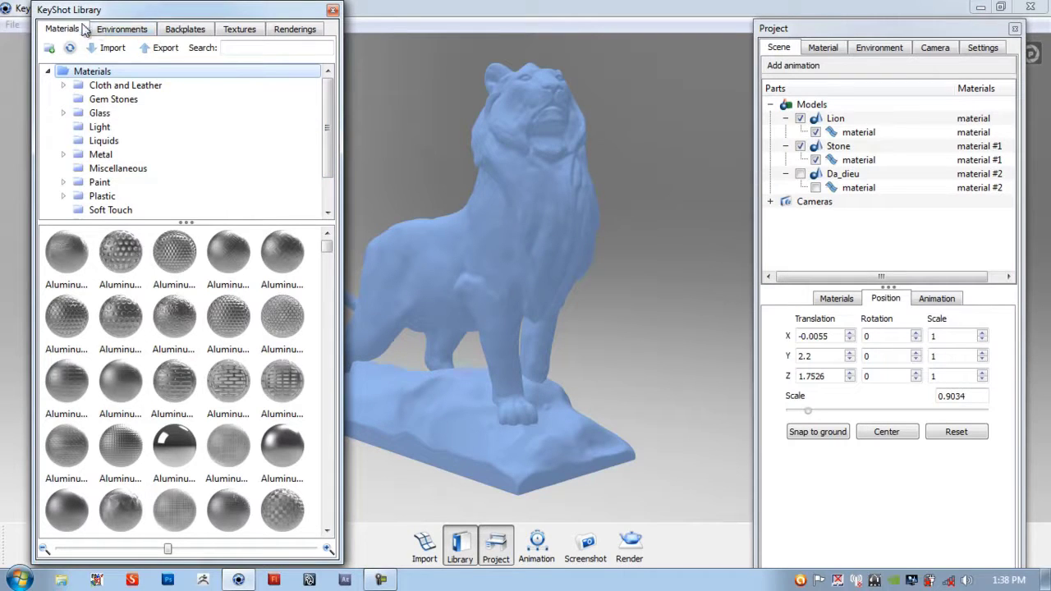
click(500, 552)
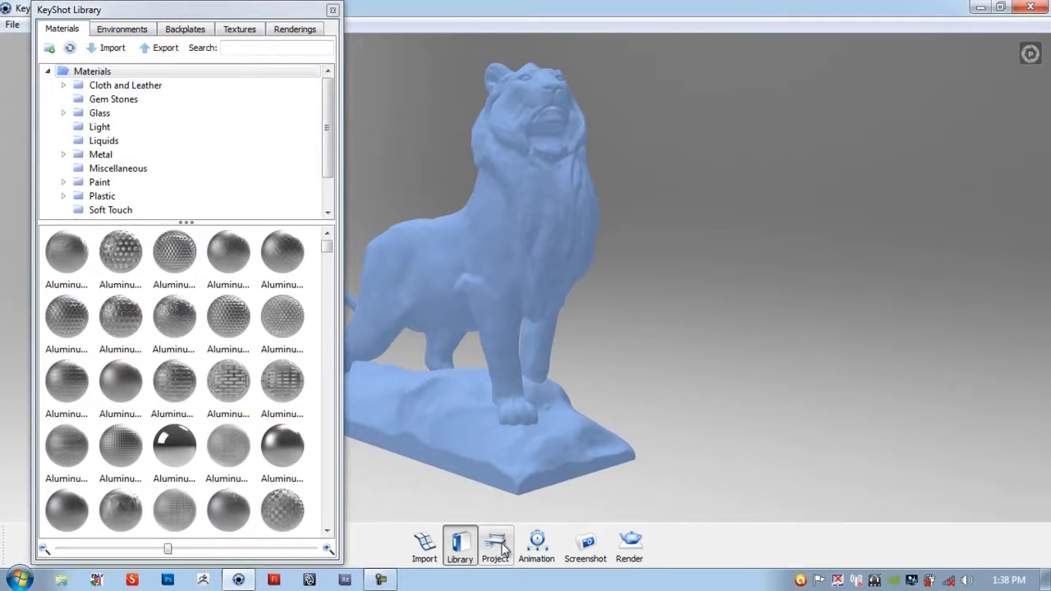
click(125, 30)
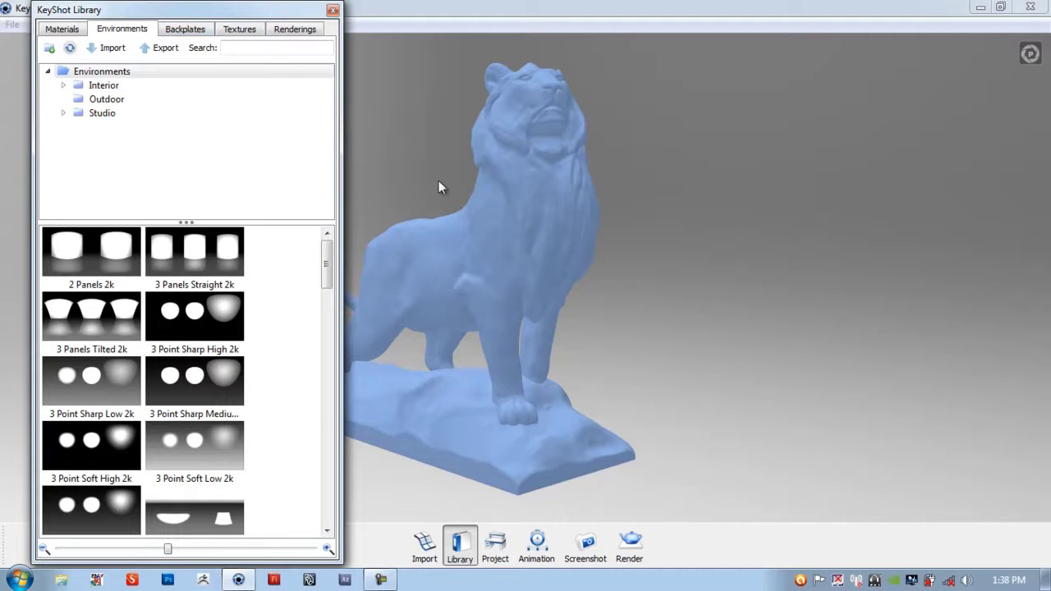
drag(184, 245, 474, 231)
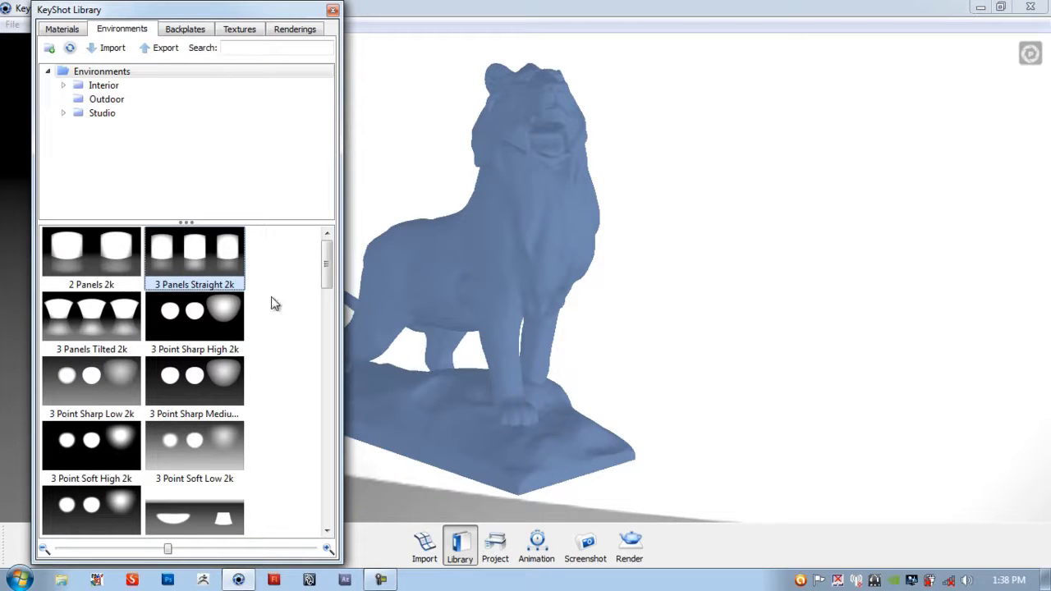
click(303, 31)
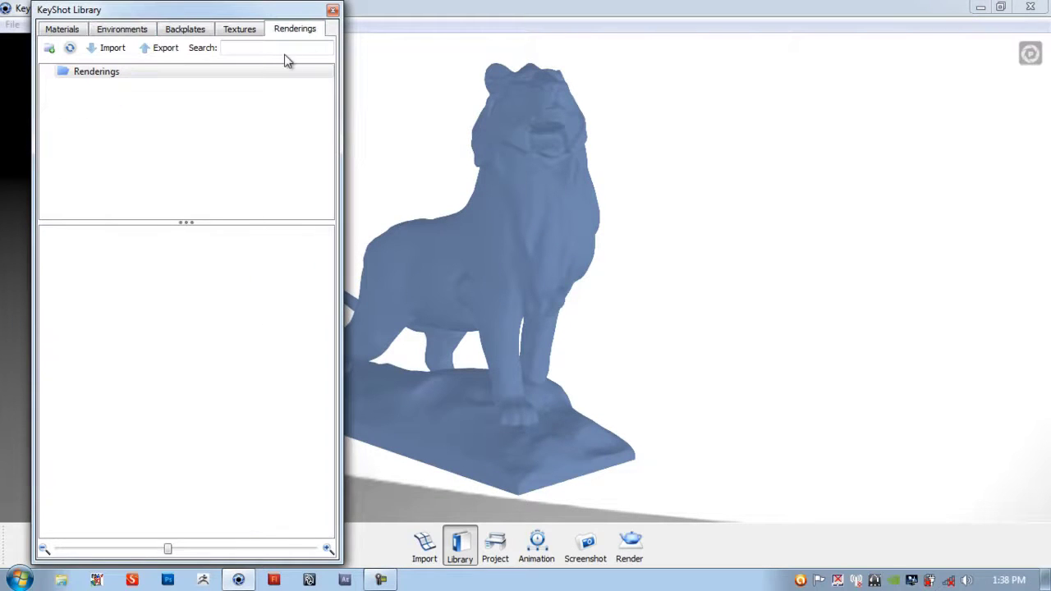
click(122, 30)
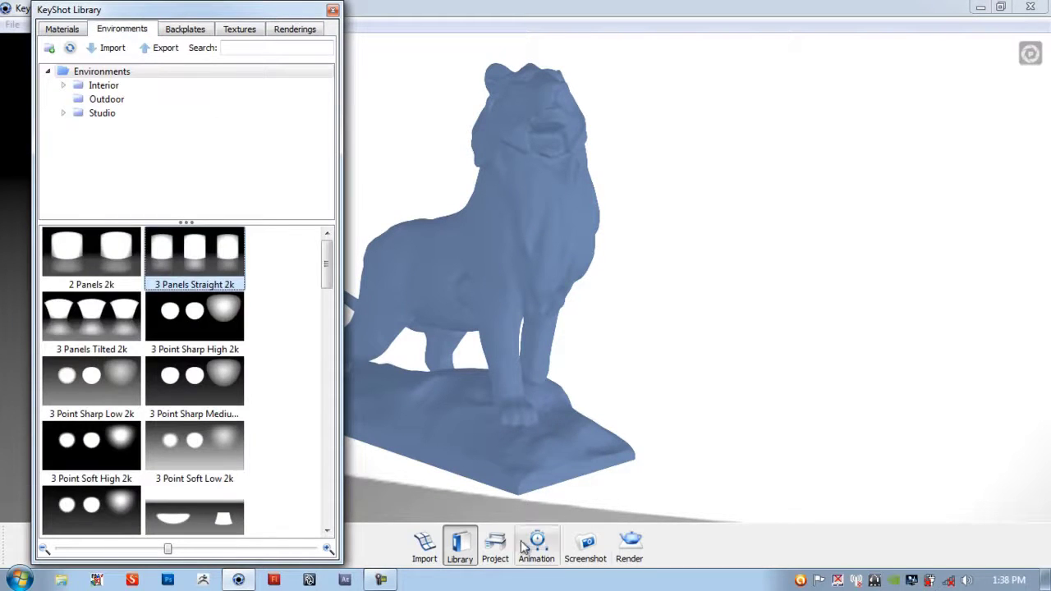
click(495, 546)
Step: Set the real-time render to Quality mode and orbit the lion to a new angle
click(983, 47)
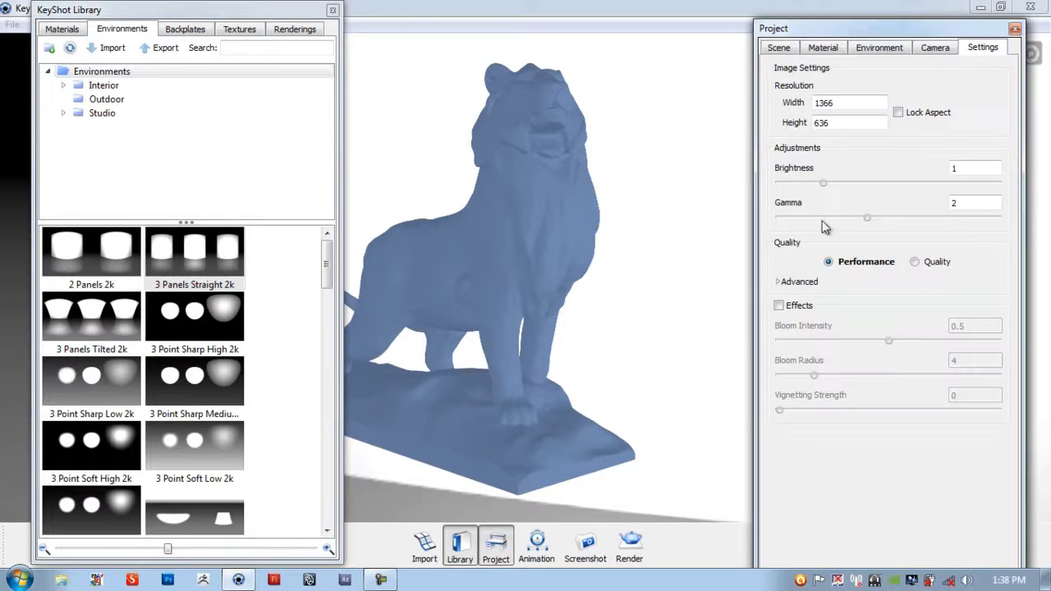
click(915, 262)
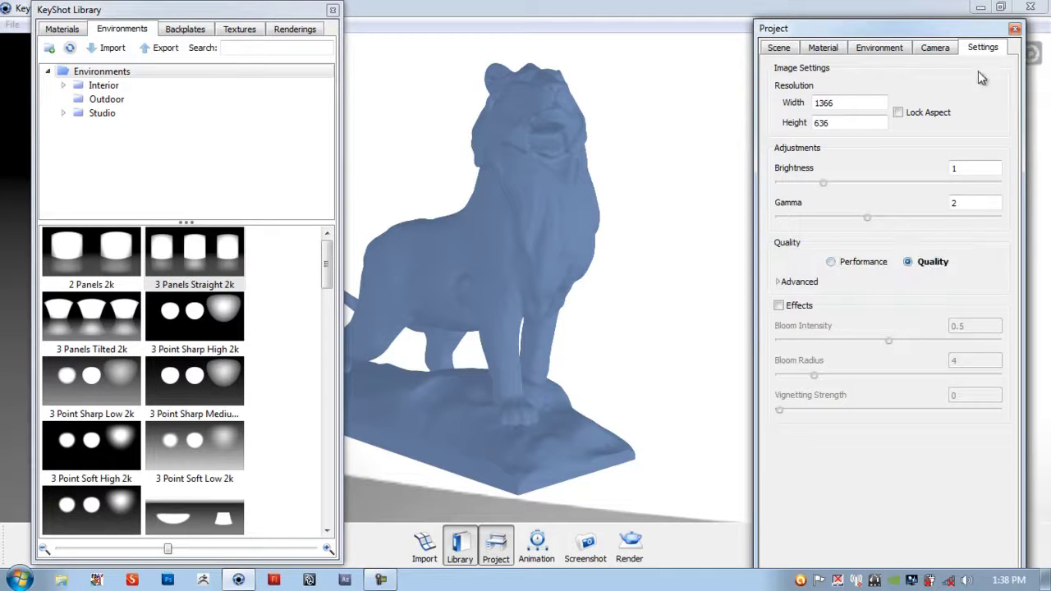
click(1014, 28)
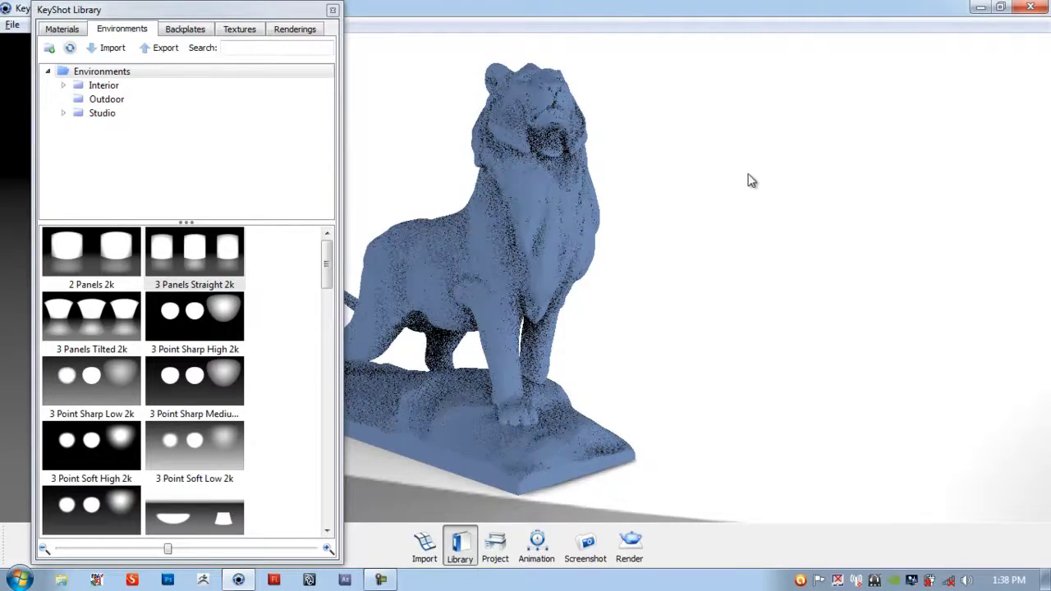
drag(749, 175, 851, 180)
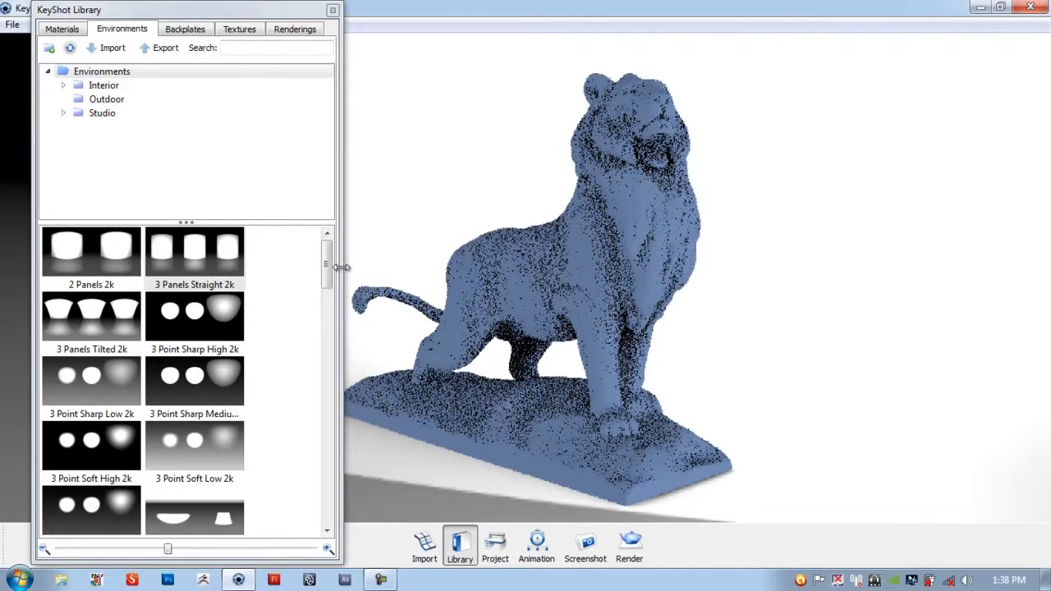
drag(326, 264, 327, 315)
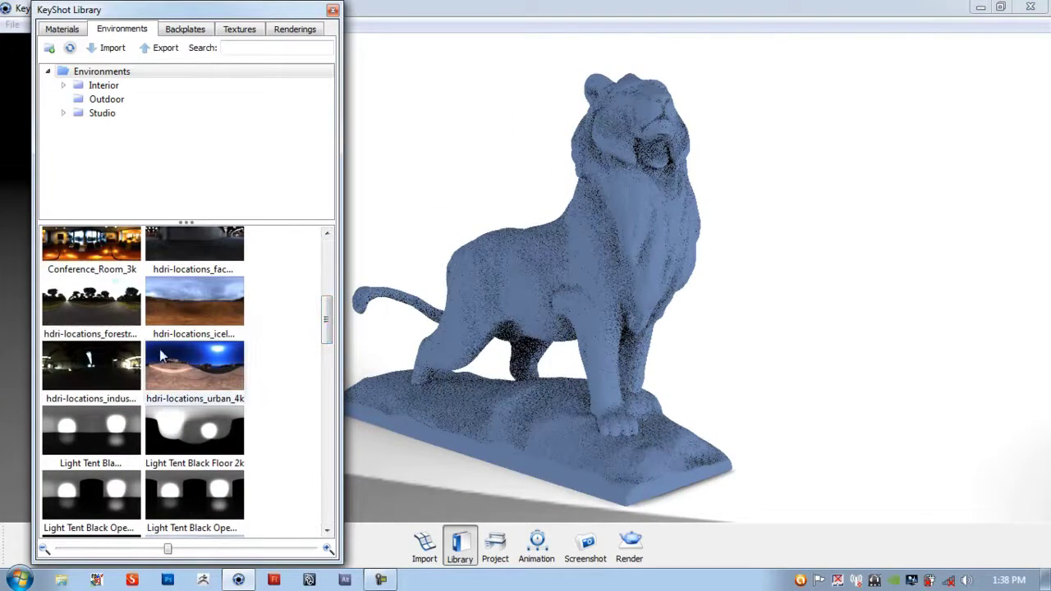
Step: Apply the hdri-locations industrial environment and show the Library's material presets
drag(91, 365, 386, 236)
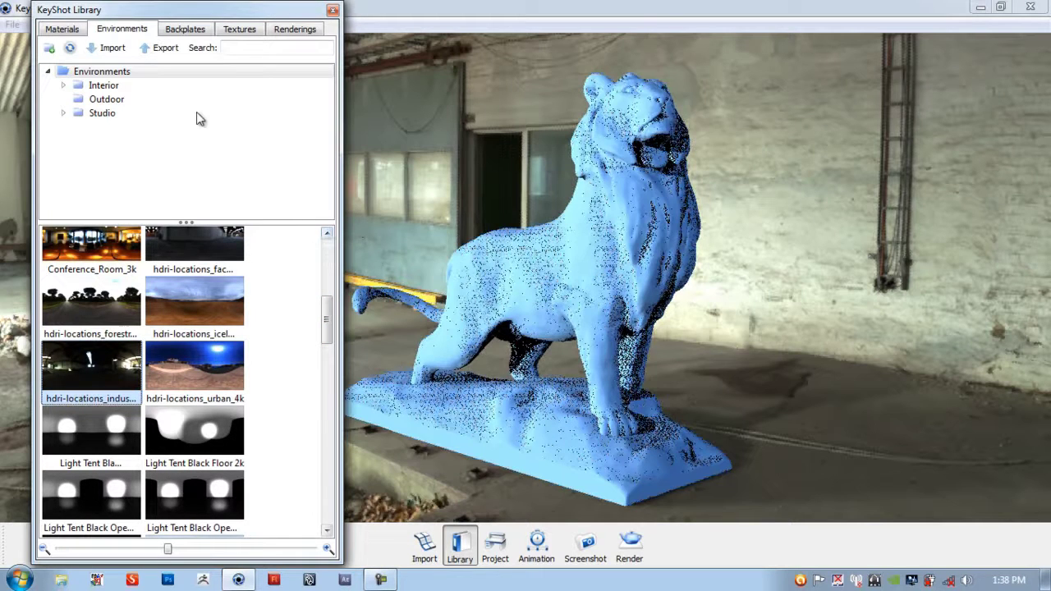
click(66, 30)
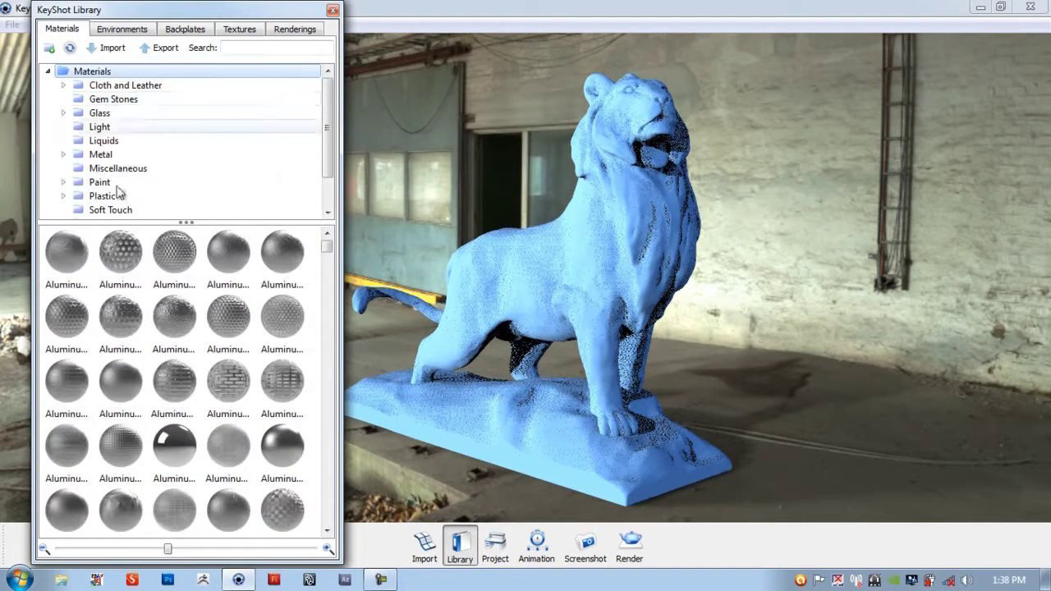
drag(329, 167, 334, 113)
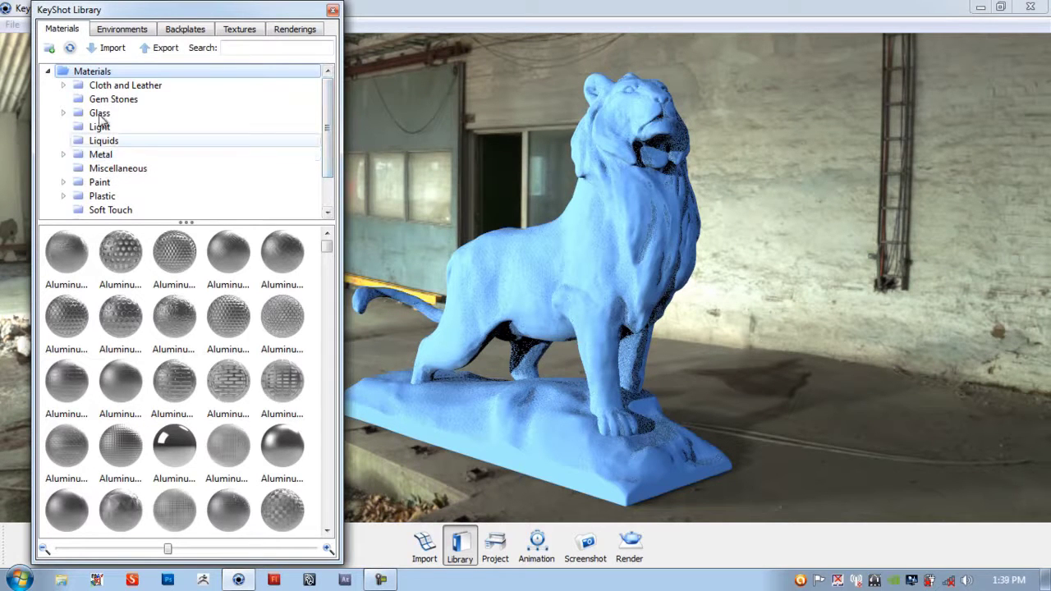
Step: Drag the teal Paint material onto the lion and then onto its stone base
click(98, 183)
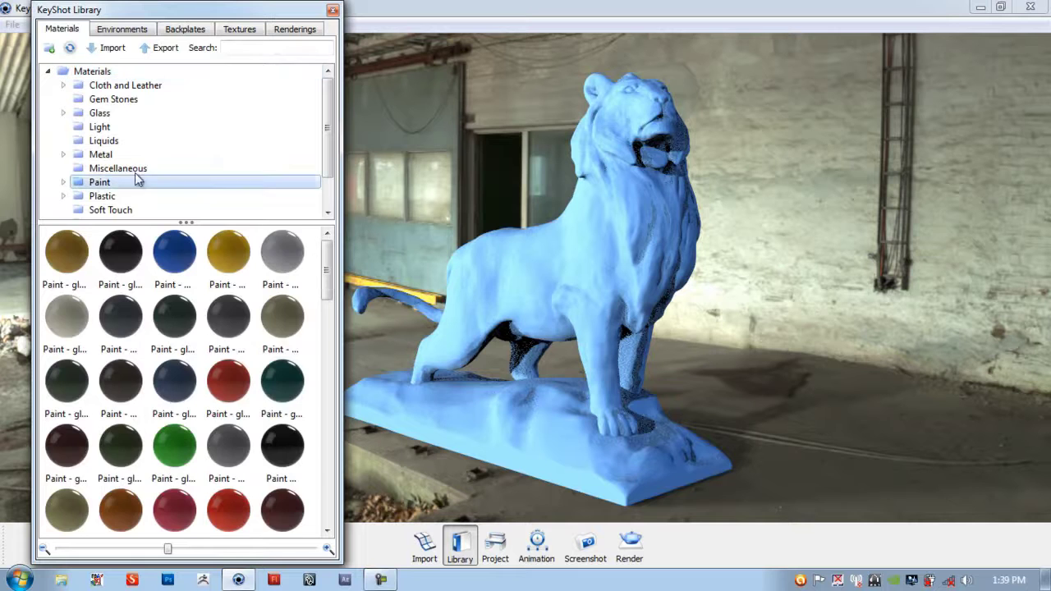
scroll(330, 143, down, 1)
drag(328, 275, 328, 337)
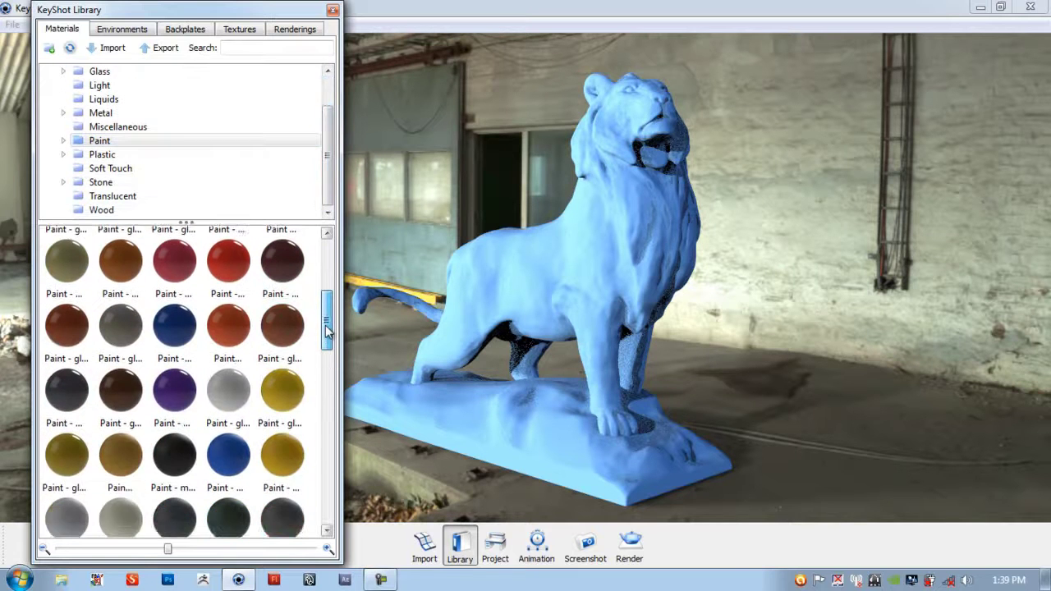
mouse_move(66, 513)
mouse_down()
mouse_move(258, 458)
mouse_move(578, 259)
mouse_move(599, 273)
mouse_up()
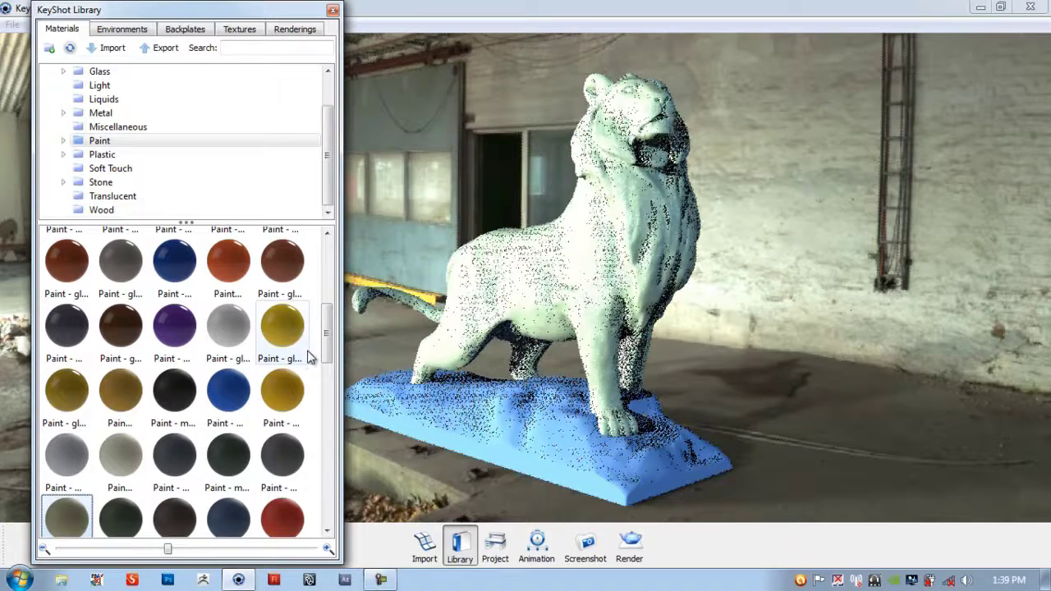
drag(328, 328, 329, 389)
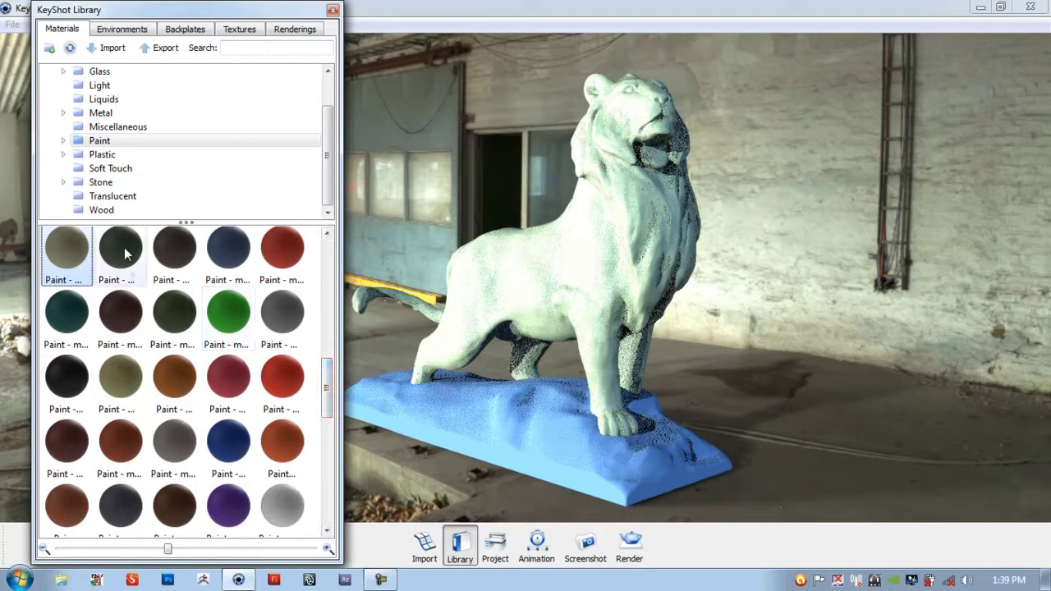
mouse_move(67, 310)
mouse_down()
mouse_move(578, 242)
mouse_move(573, 288)
mouse_up()
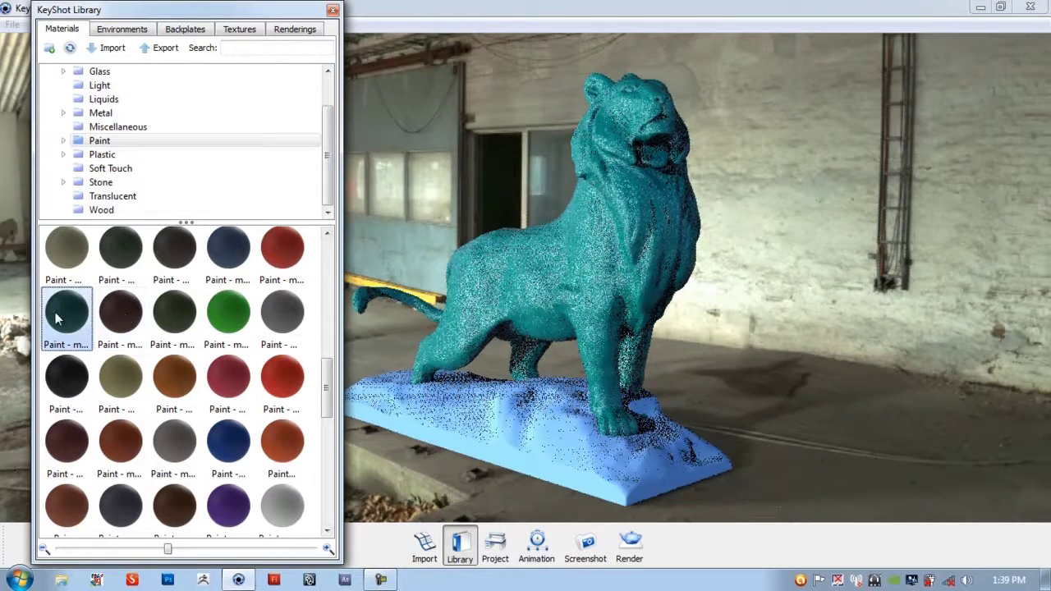
drag(72, 326, 533, 401)
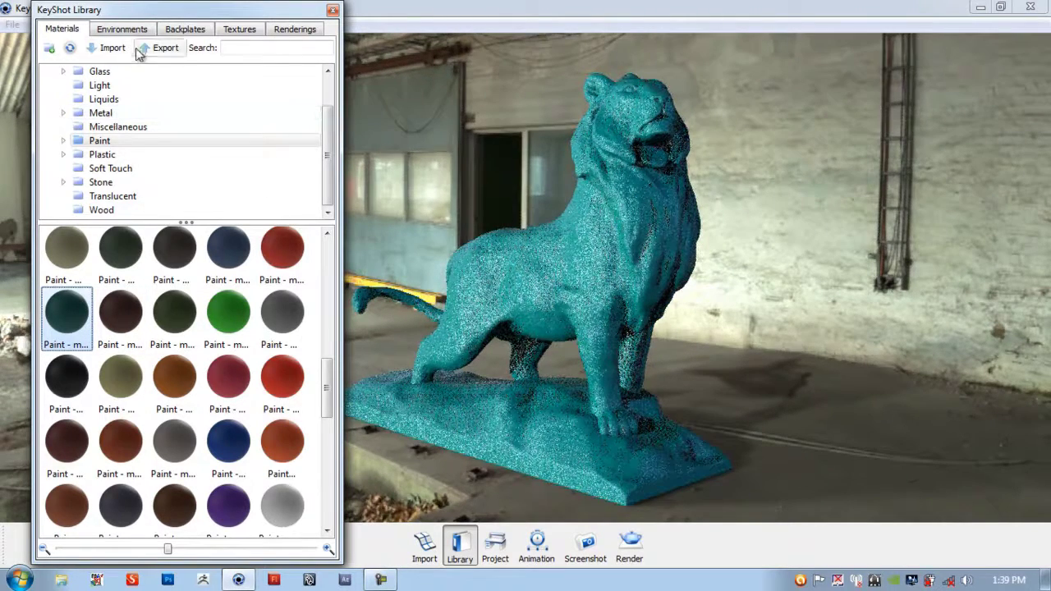
key(super)
key(Escape)
drag(793, 292, 698, 295)
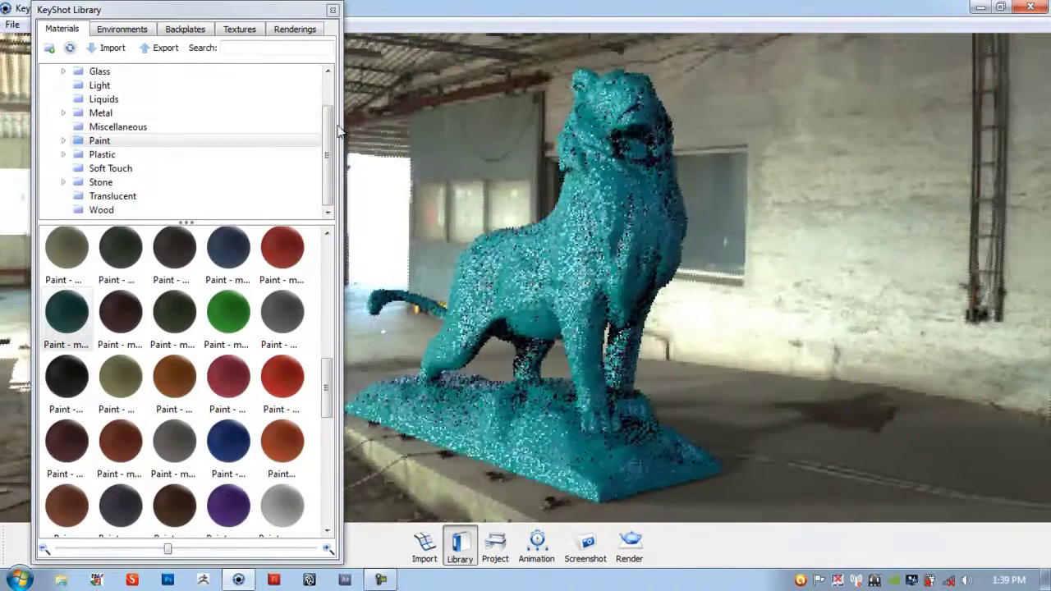
Step: Apply the factory HDRI location environment to the scene
click(126, 29)
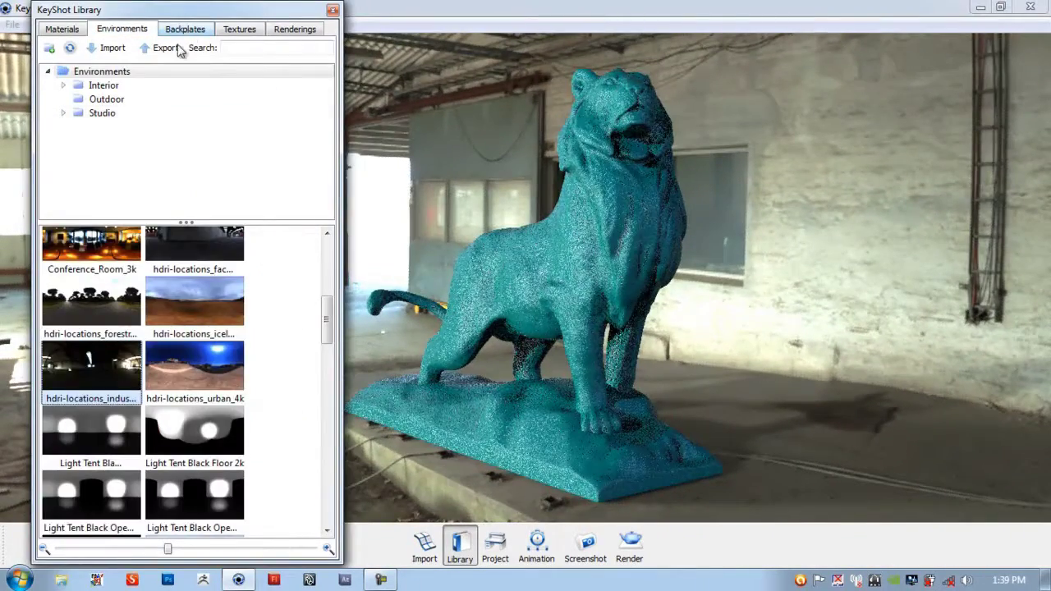
drag(207, 248, 804, 238)
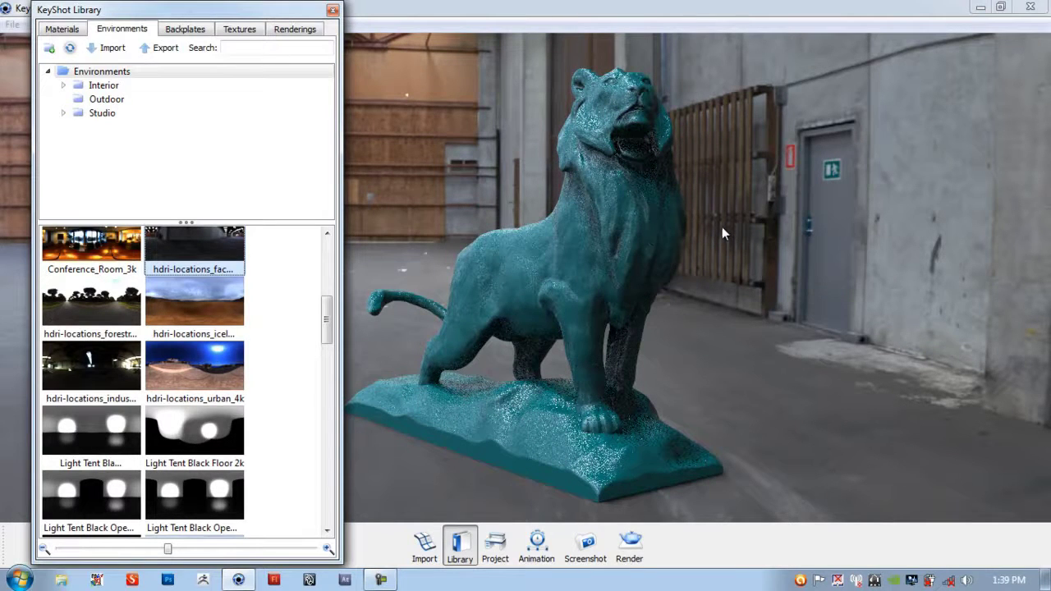
click(241, 30)
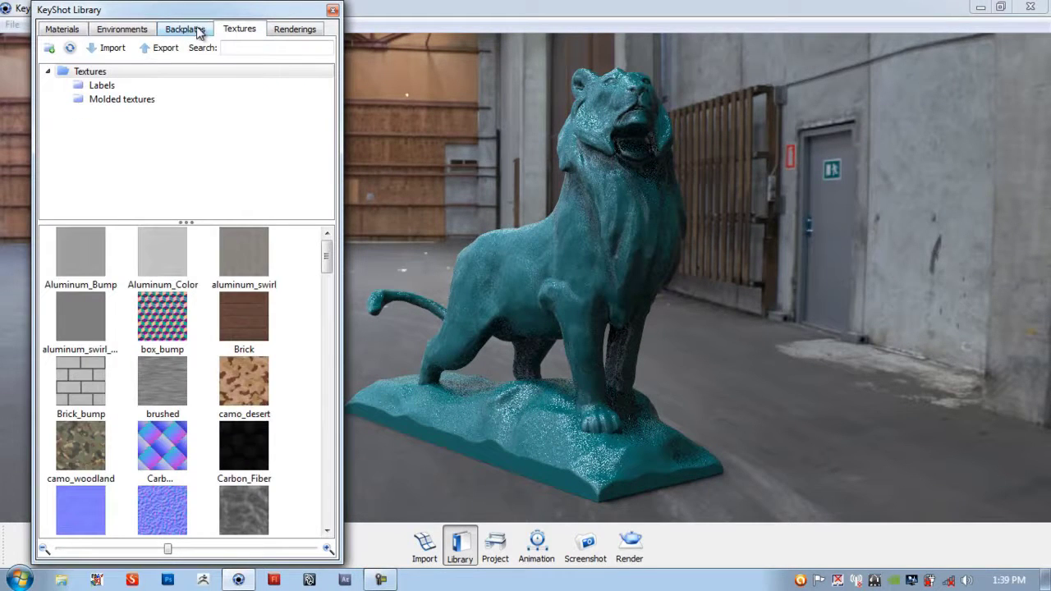
mouse_move(325, 258)
mouse_down()
mouse_move(328, 328)
mouse_move(328, 243)
mouse_up()
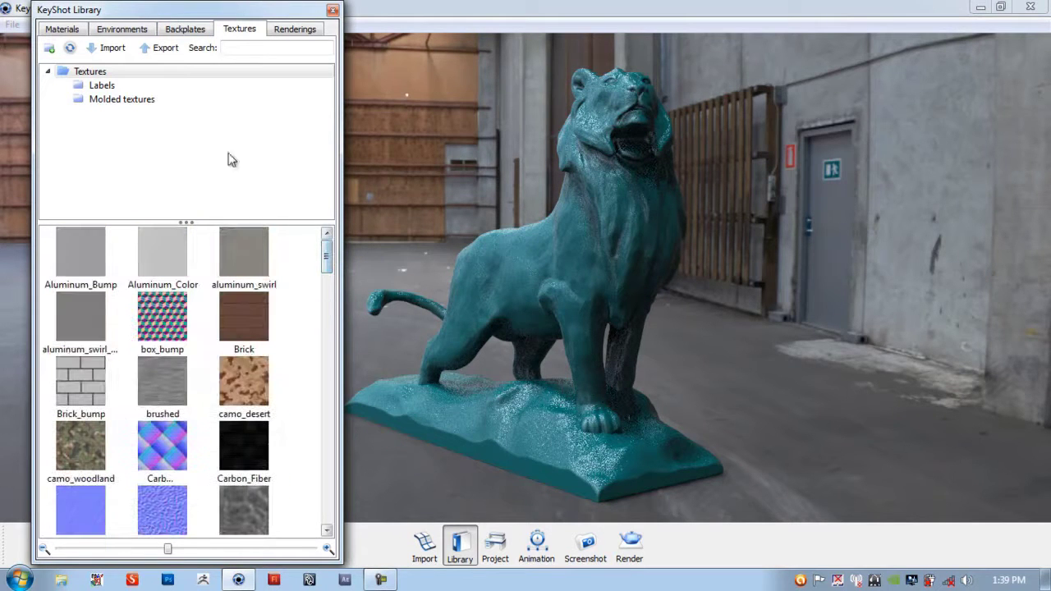
Step: Browse the label and molded textures and backplates, then return to Materials and the Project window
click(97, 86)
click(110, 100)
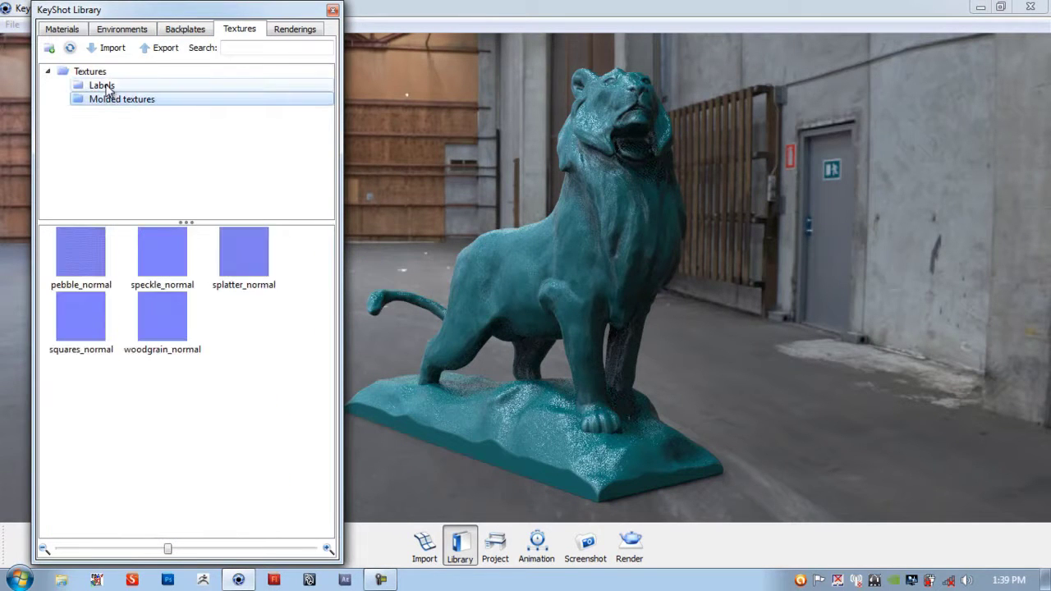
click(105, 85)
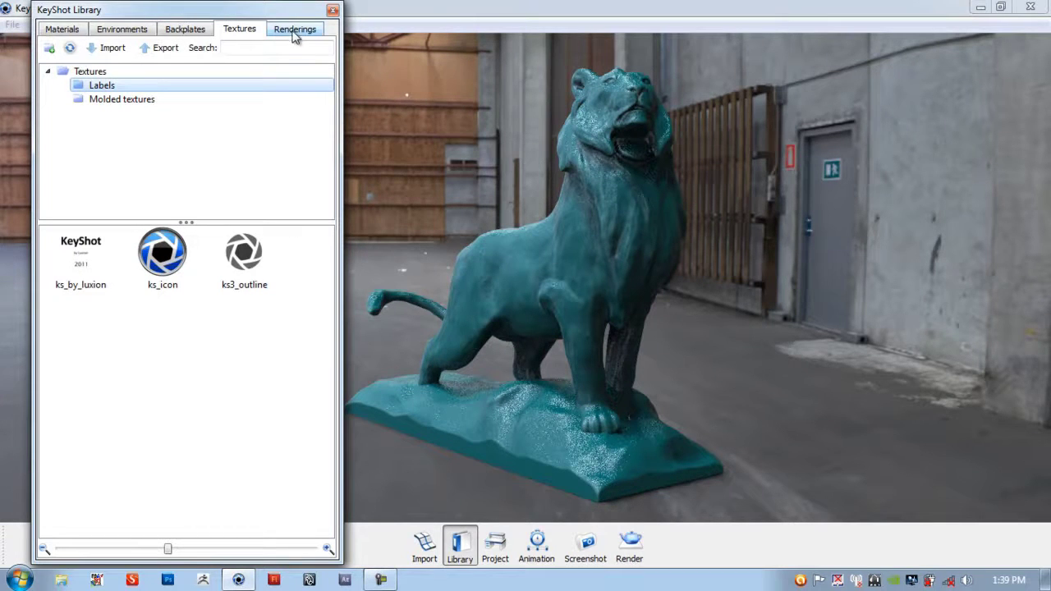
click(201, 29)
click(123, 31)
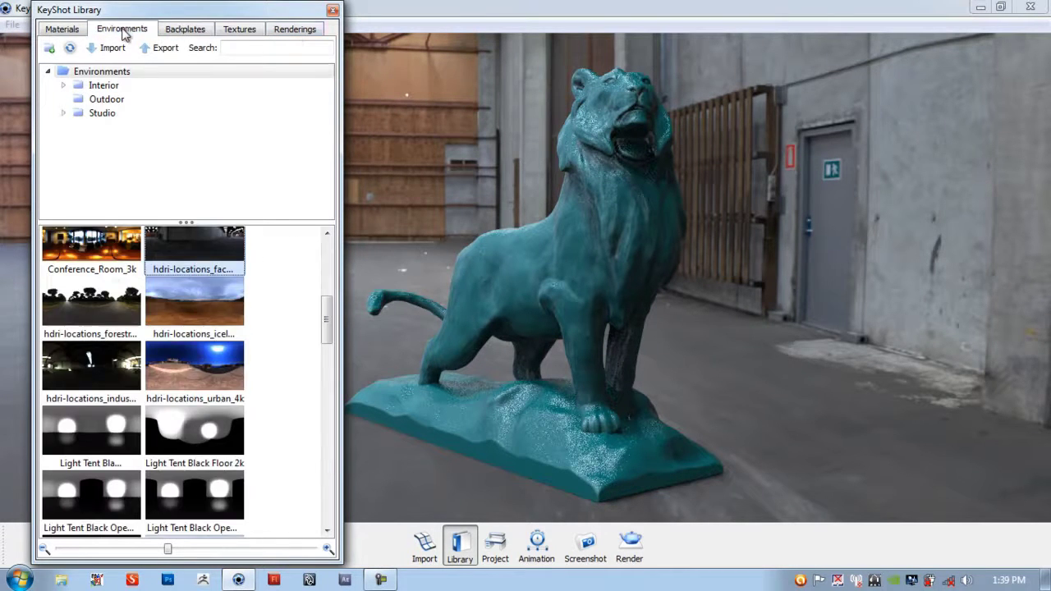
click(63, 30)
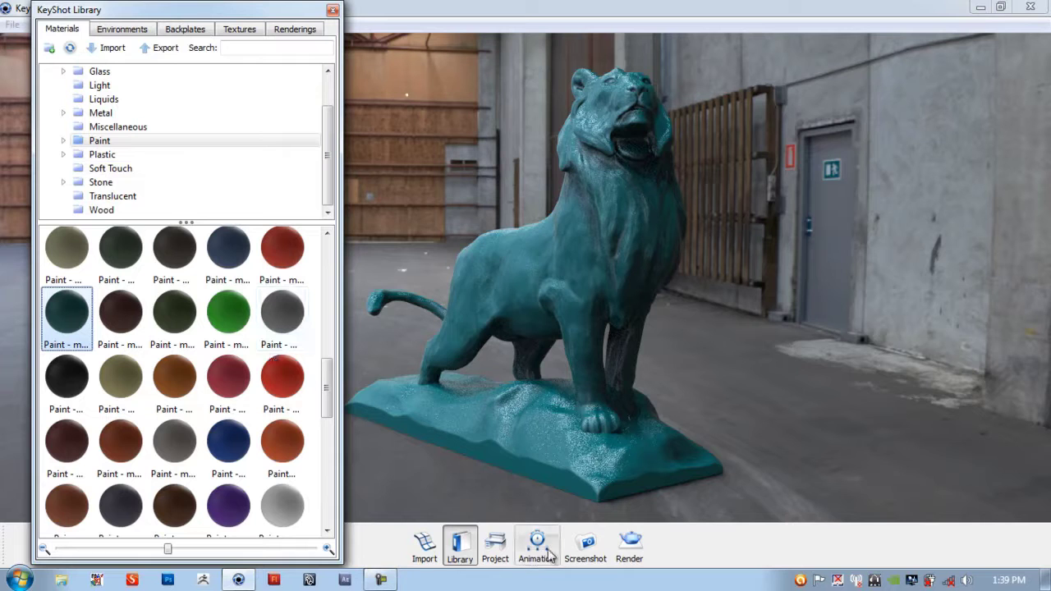
click(503, 549)
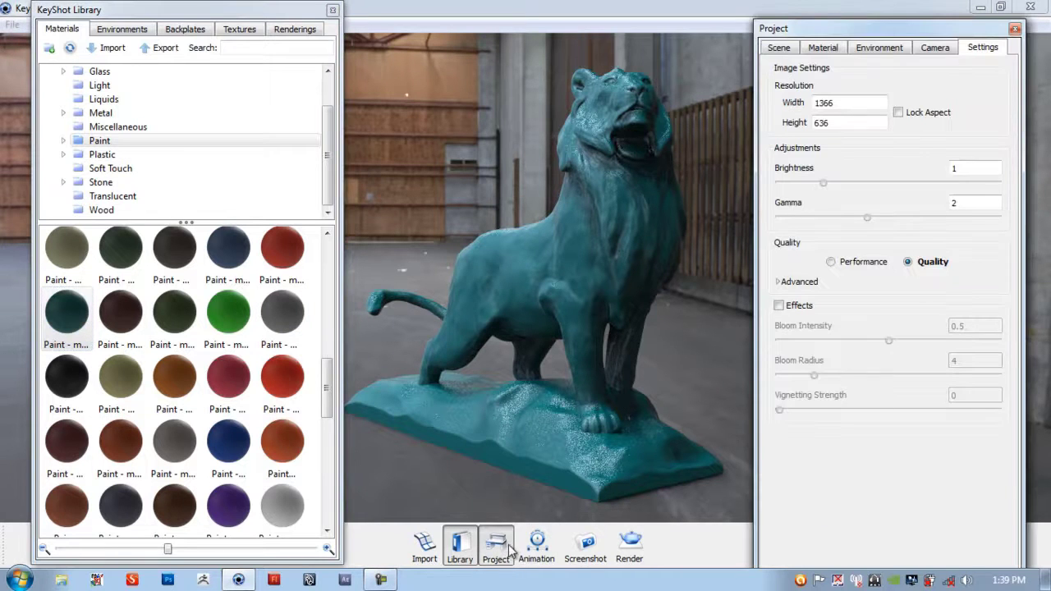
Step: Open the Paint - matte deep opal material from the scene's materials list for editing
click(823, 47)
drag(884, 23, 888, 15)
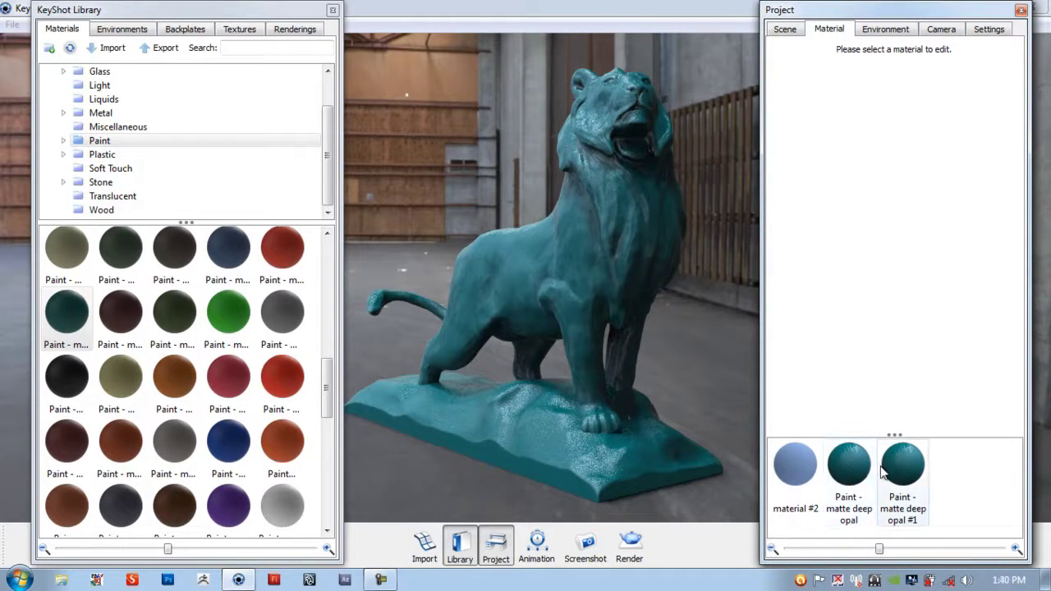
click(788, 30)
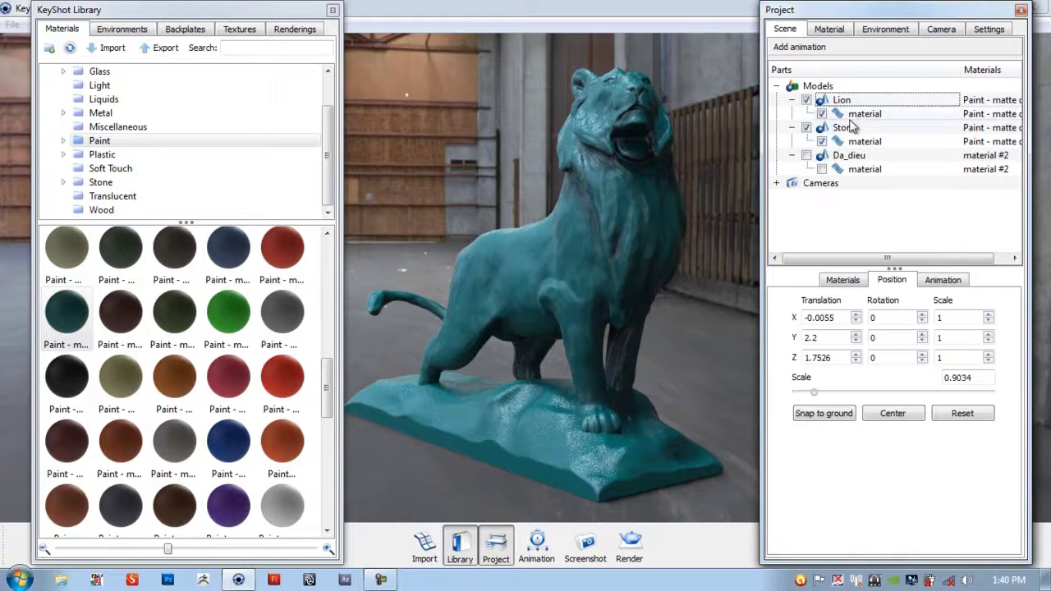
click(842, 280)
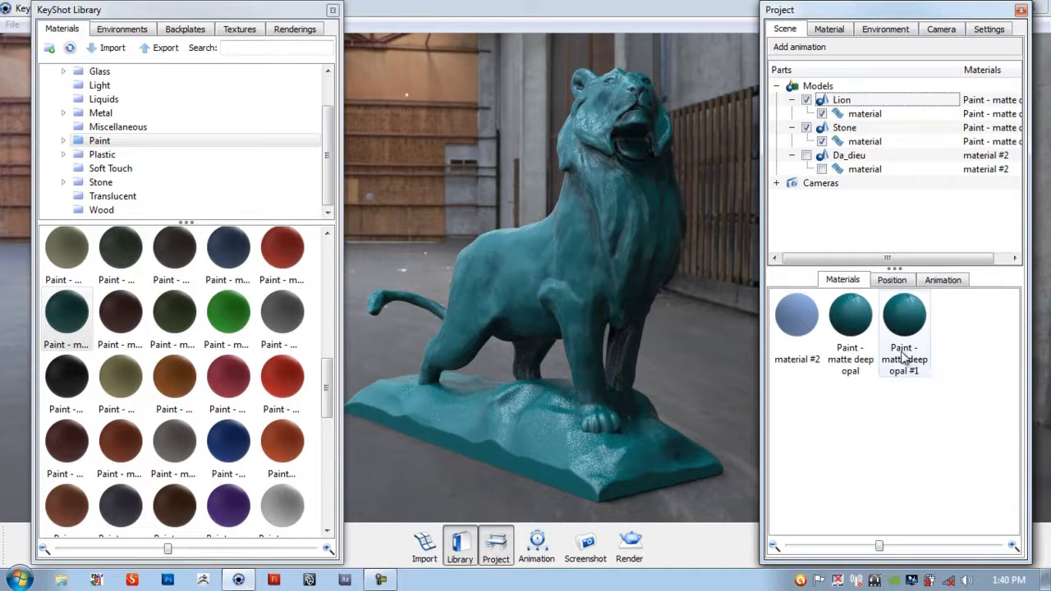
click(911, 326)
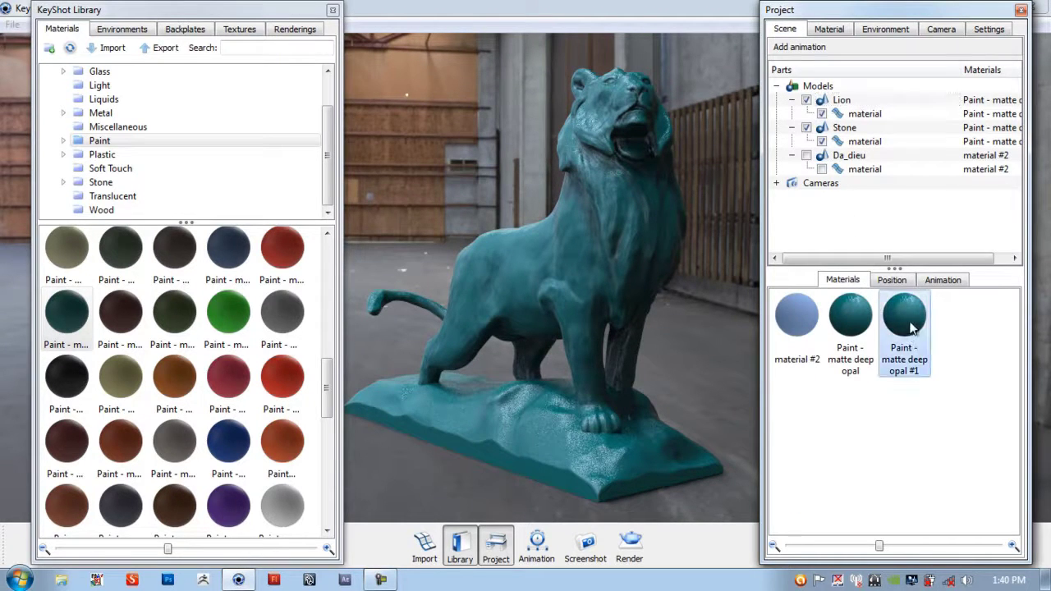
click(858, 321)
double_click(859, 322)
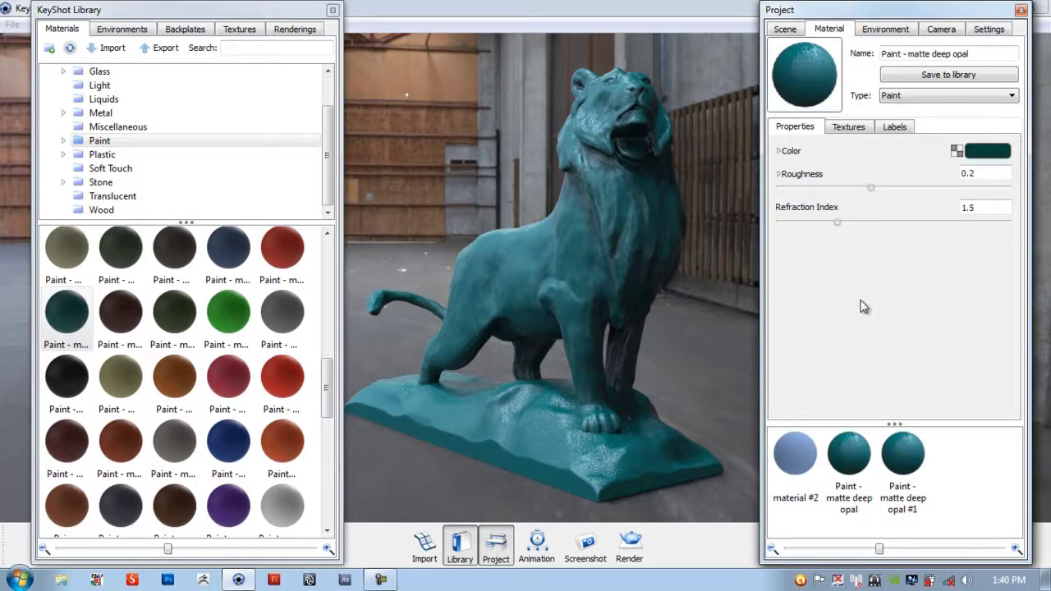
Step: Set the deep opal paint's roughness to 0.229 and refraction index to 1.494
mouse_move(872, 188)
mouse_down()
mouse_move(899, 188)
mouse_move(887, 188)
mouse_up()
mouse_move(839, 221)
mouse_down()
mouse_move(871, 224)
mouse_move(816, 222)
mouse_move(841, 224)
mouse_up()
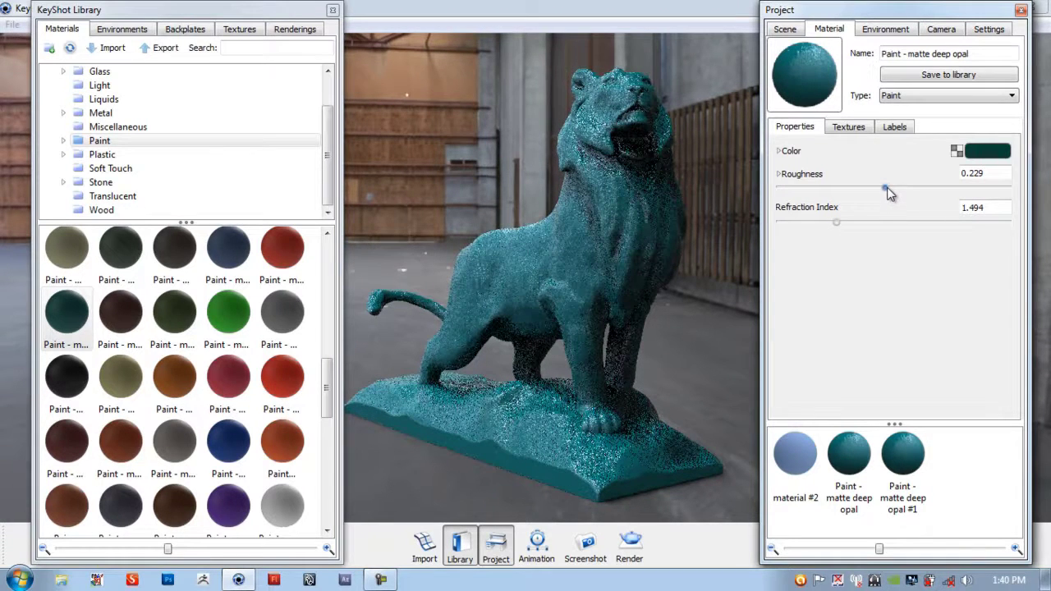
click(853, 131)
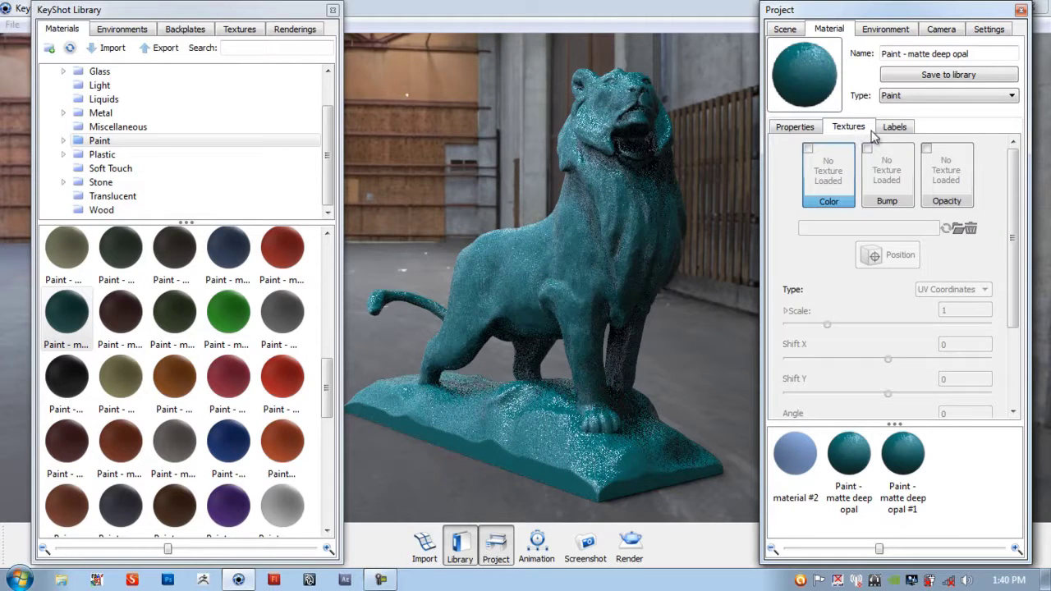
click(895, 128)
click(809, 129)
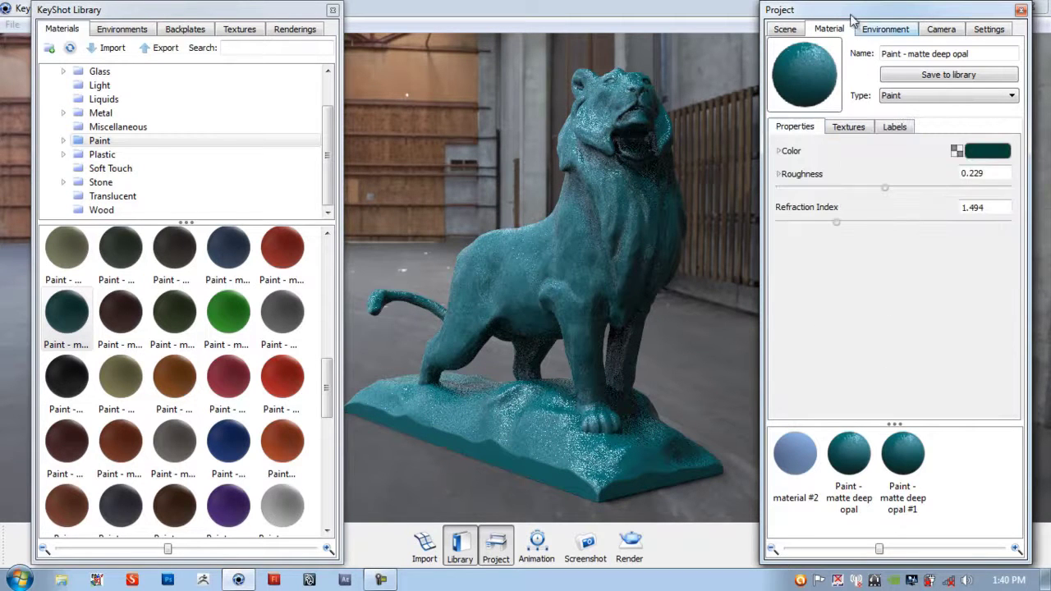
click(885, 33)
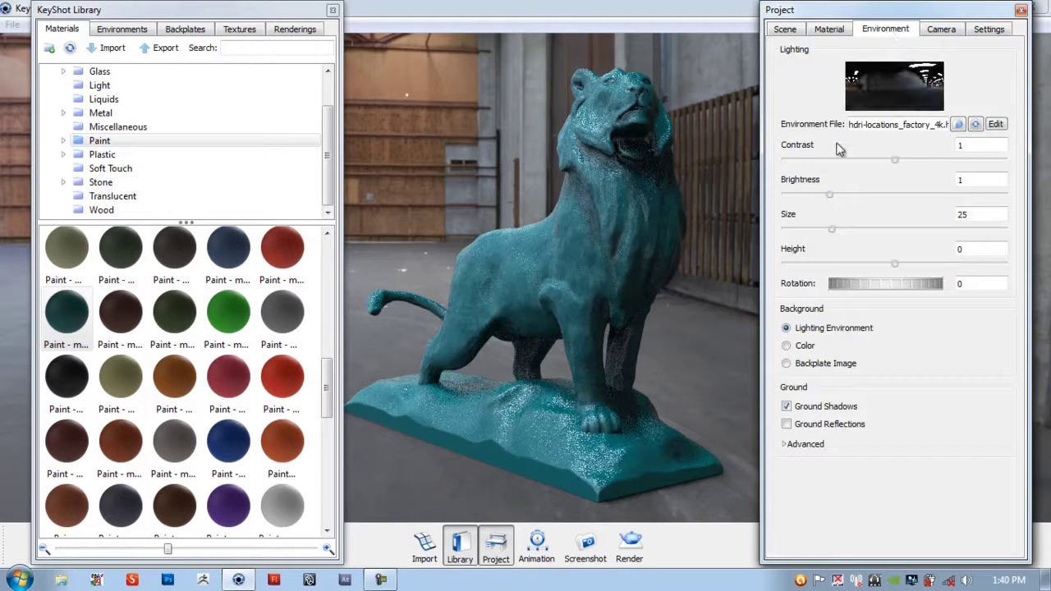
Step: Set the factory environment's contrast to 1.042, brightness to 1.18 and size to 38.44
drag(896, 161, 898, 162)
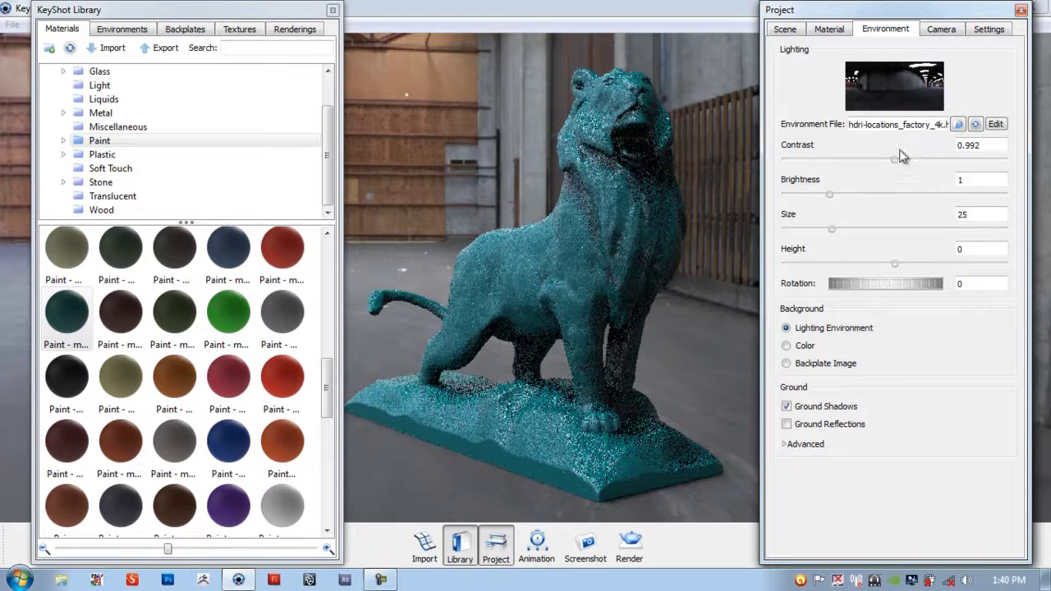
mouse_move(897, 161)
mouse_down()
mouse_move(878, 157)
mouse_move(878, 168)
mouse_move(912, 161)
mouse_move(897, 162)
mouse_up()
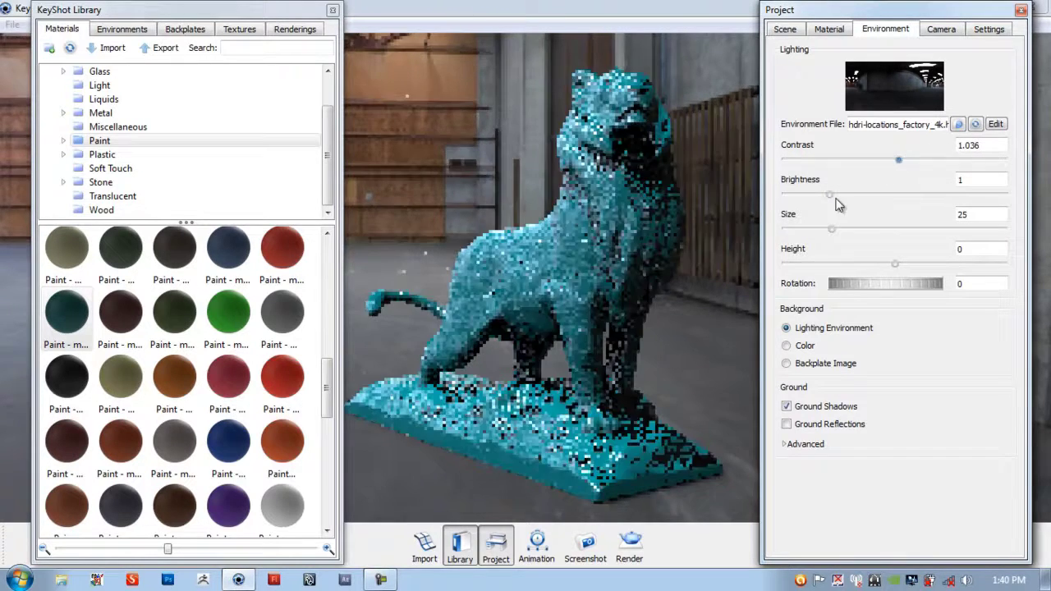
drag(831, 195, 838, 194)
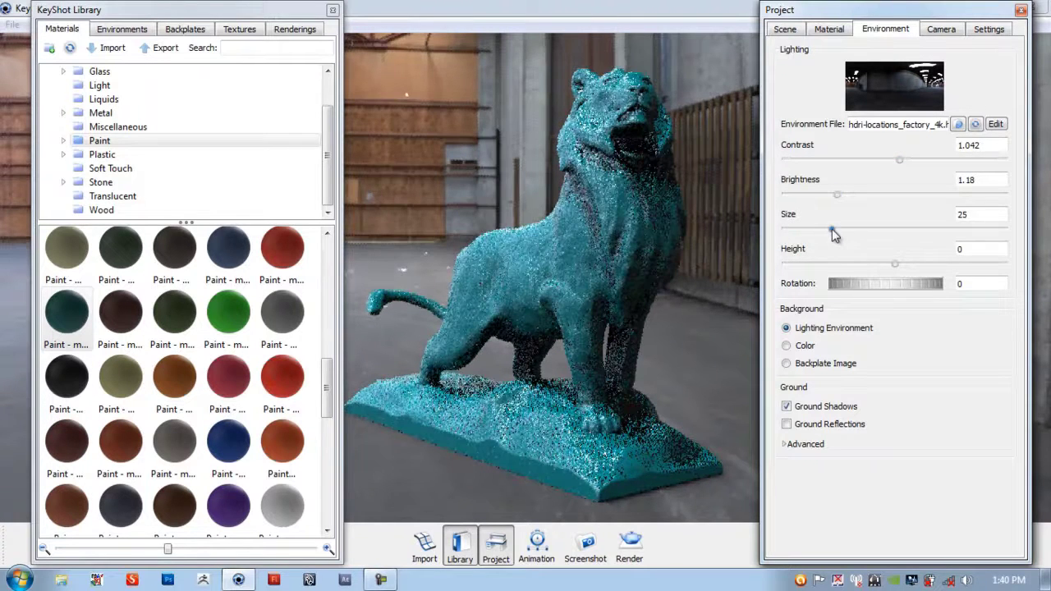
drag(833, 231, 865, 229)
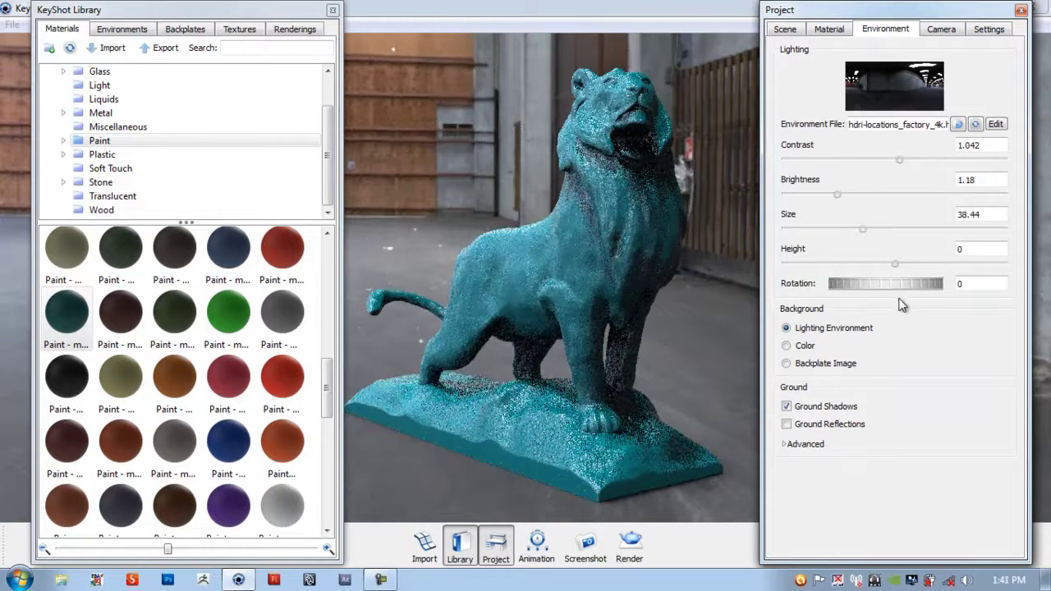
Step: Rotate the environment to 310 and expand the advanced ground options
click(786, 365)
click(970, 371)
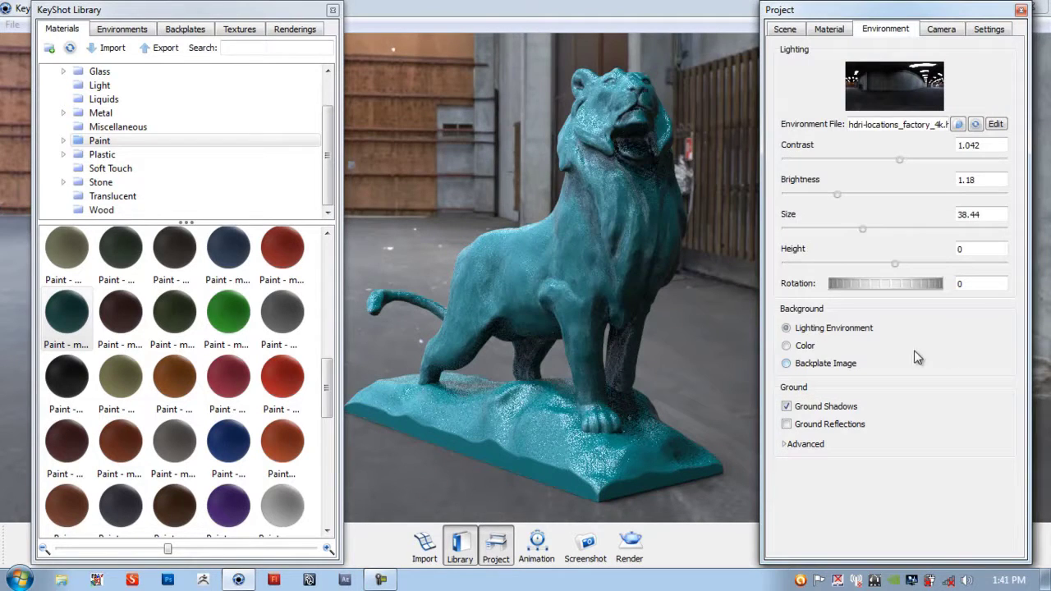
drag(879, 284, 855, 282)
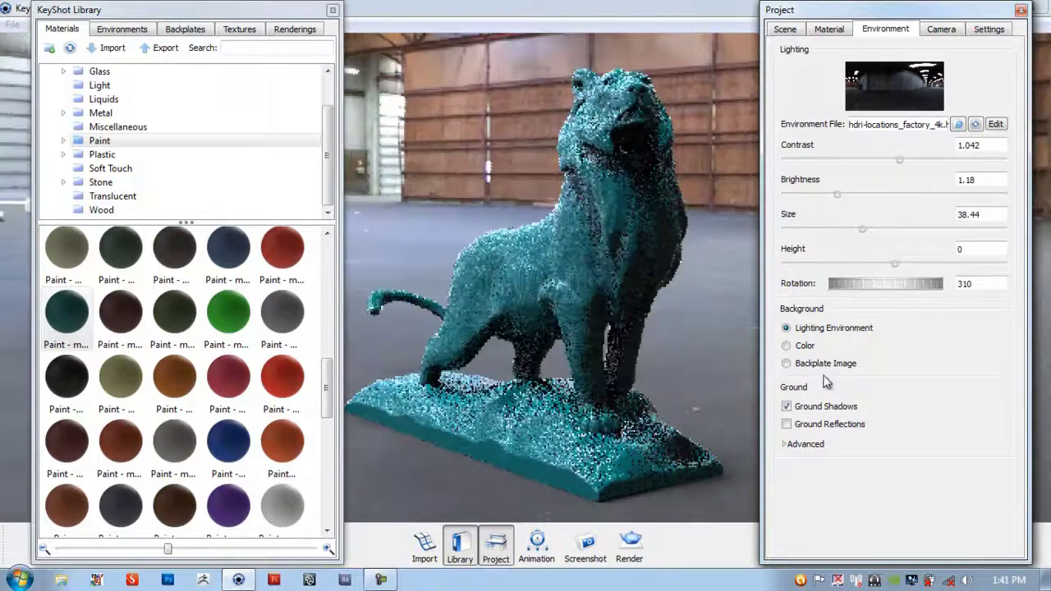
click(785, 444)
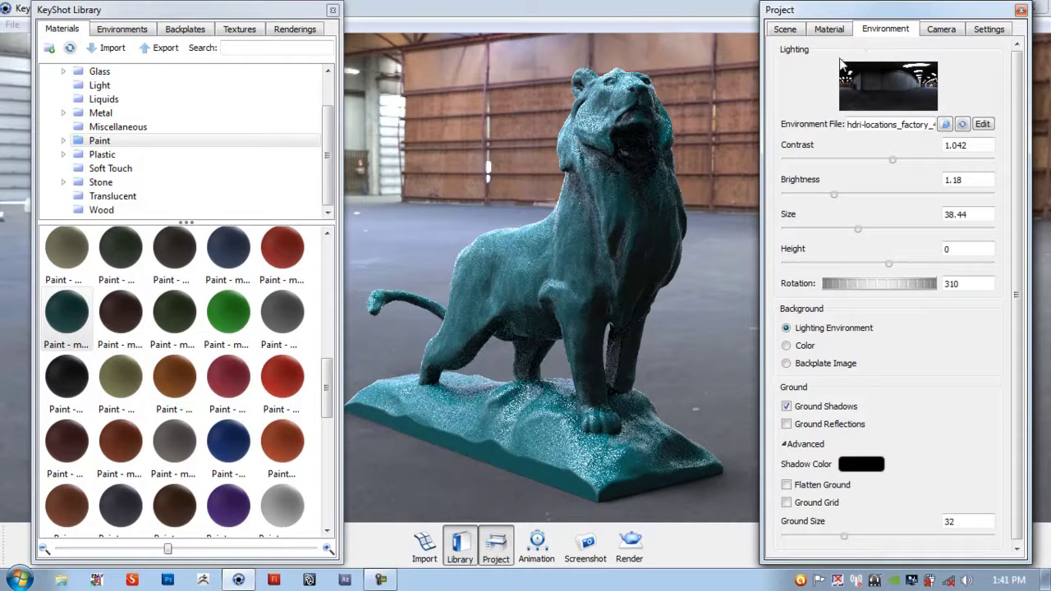
Step: Try a plain white background, then a grey solid background colour
click(786, 346)
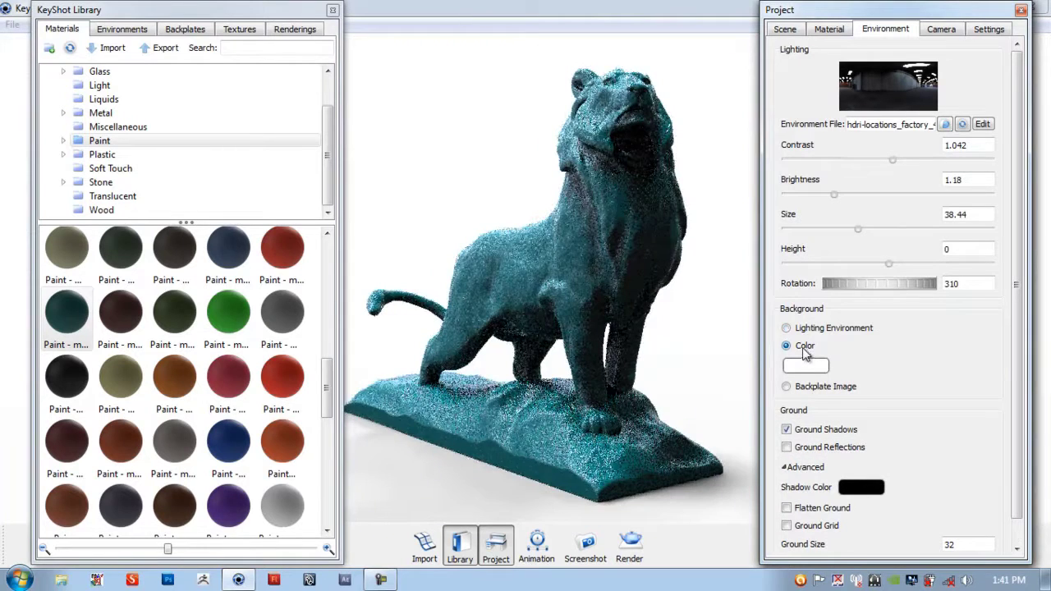
click(817, 329)
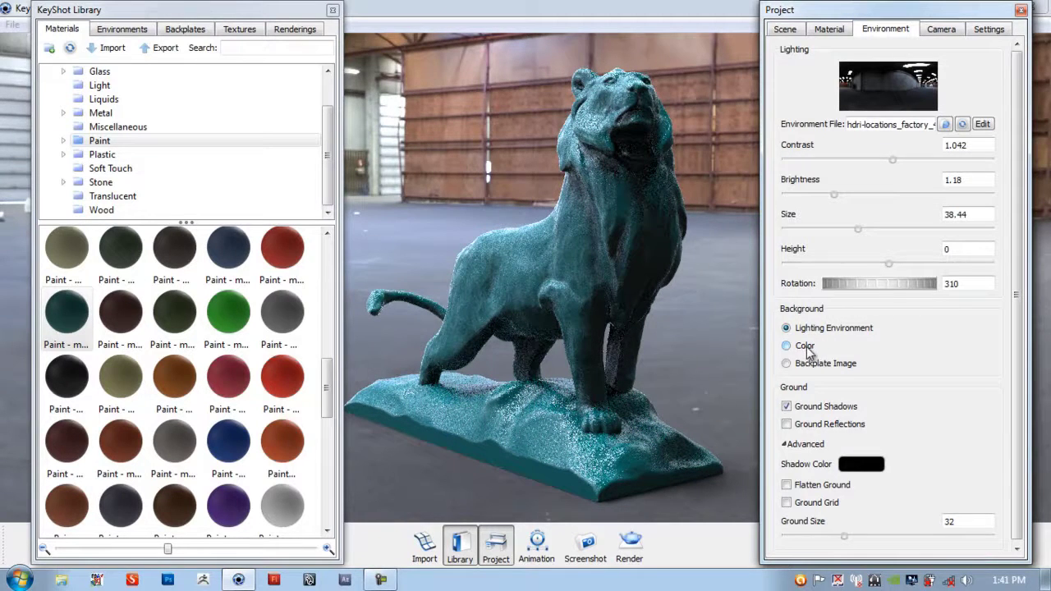
click(807, 345)
click(807, 367)
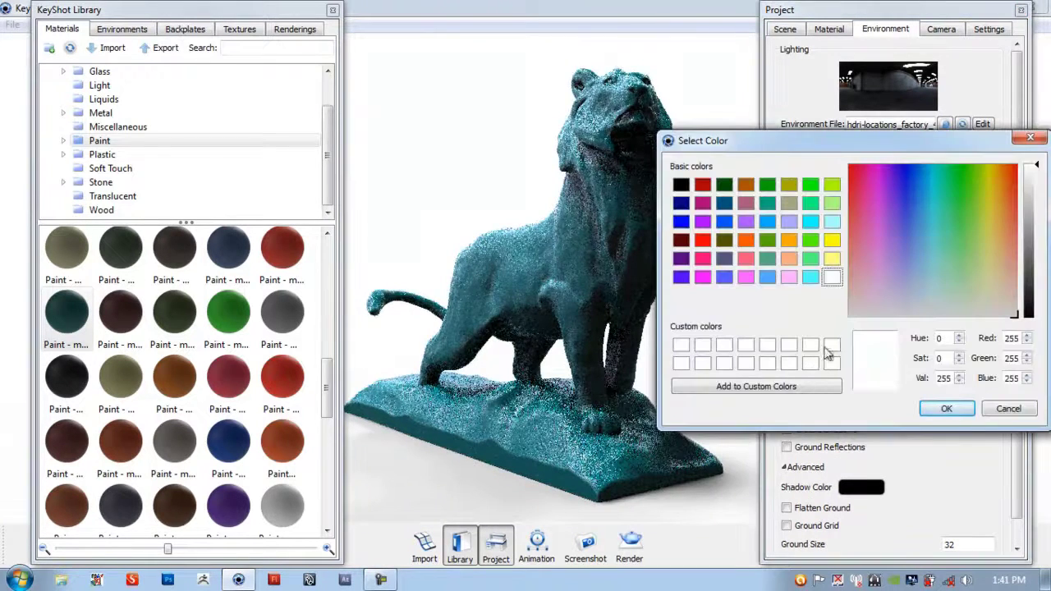
mouse_move(1028, 250)
mouse_down()
mouse_move(1032, 234)
mouse_move(1029, 249)
mouse_up()
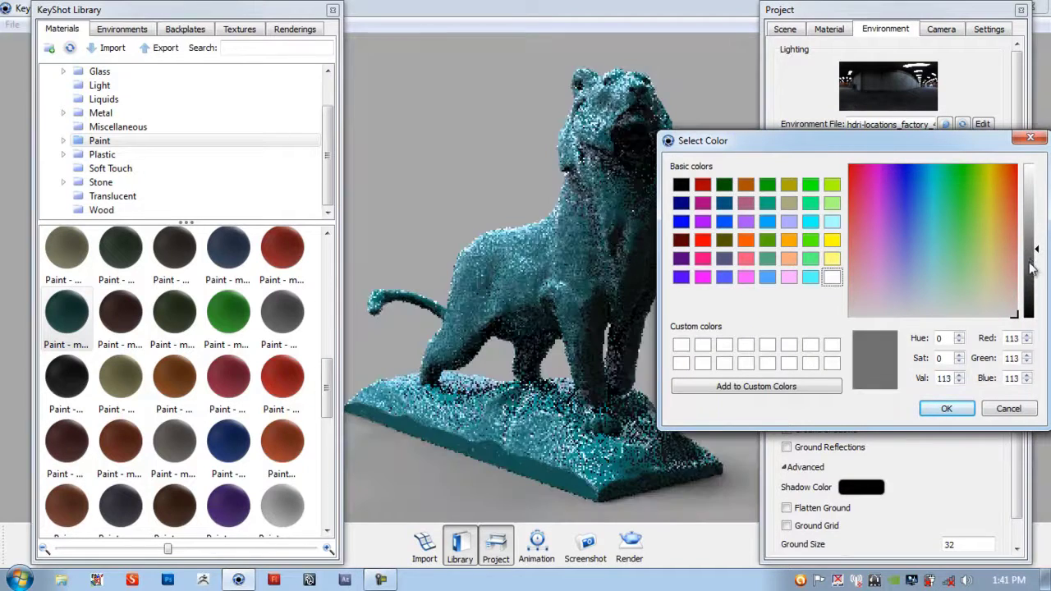
click(1031, 287)
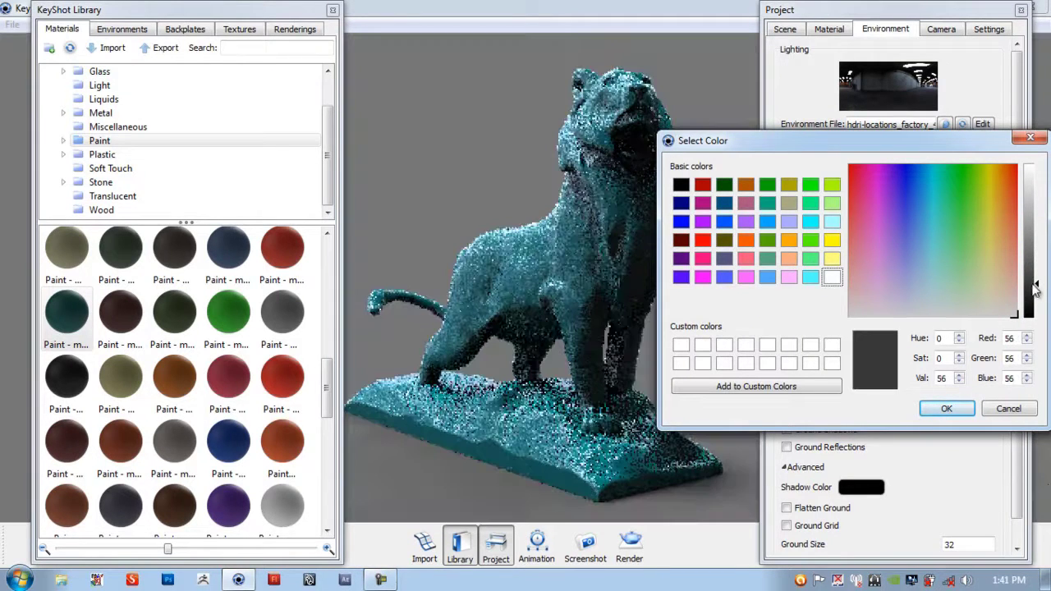
drag(1035, 287, 977, 220)
Step: Try green, purple and steel blue backgrounds, then restore the factory HDRI background
click(959, 199)
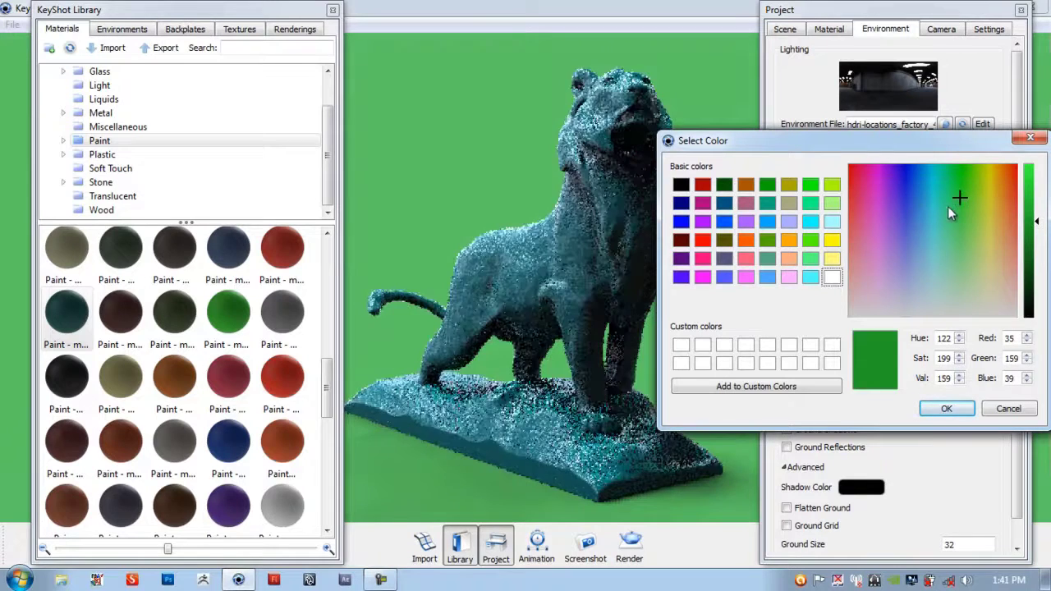
click(892, 197)
drag(893, 216, 917, 252)
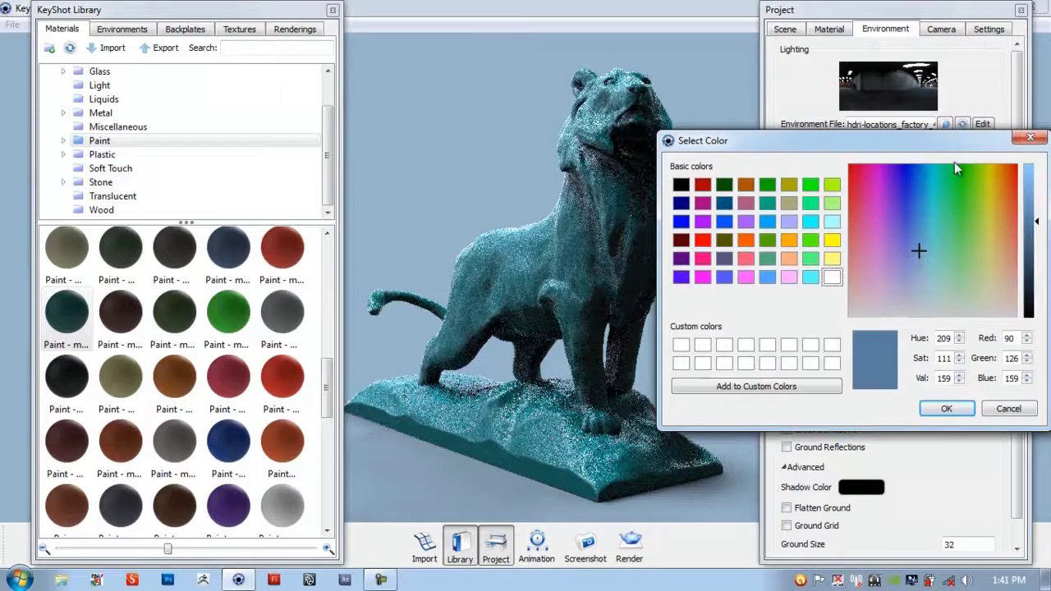
key(Return)
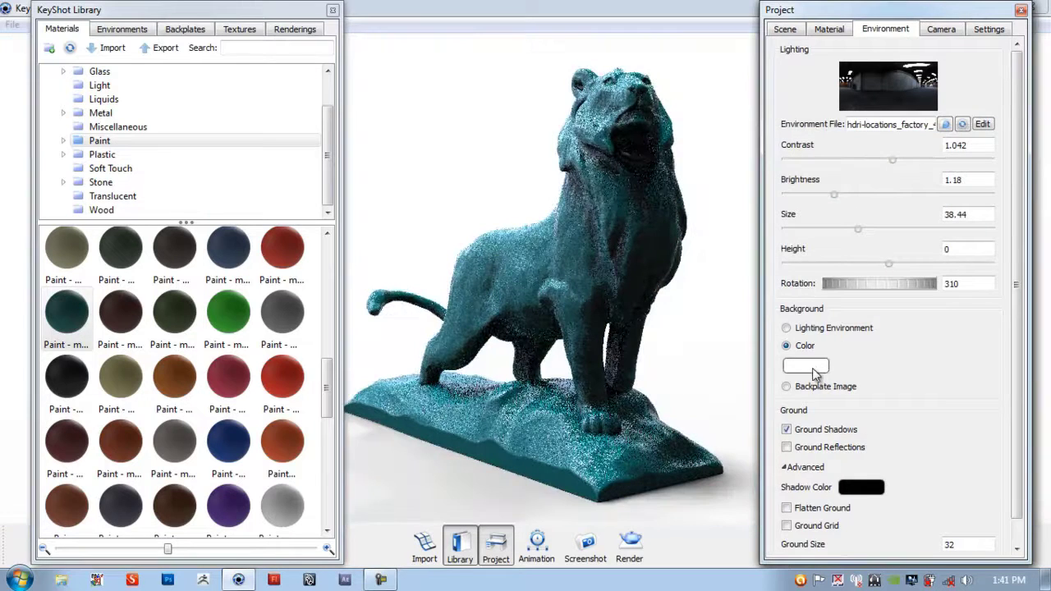
click(804, 329)
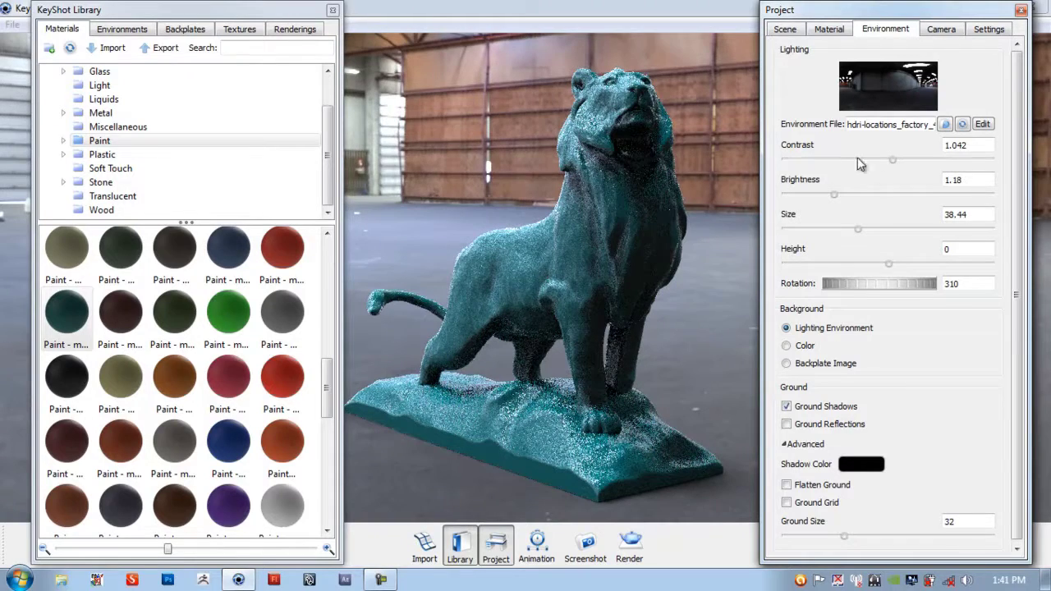
Step: Lower the environment brightness slightly, orbit the lion to face forward, and bring up Render settings
drag(834, 195, 828, 190)
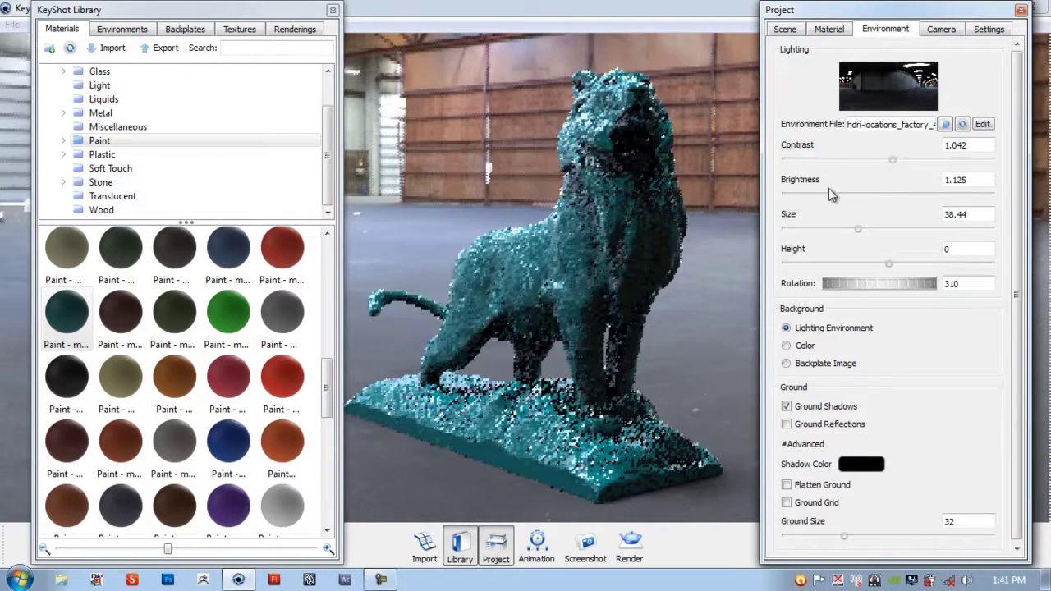
drag(698, 243, 684, 243)
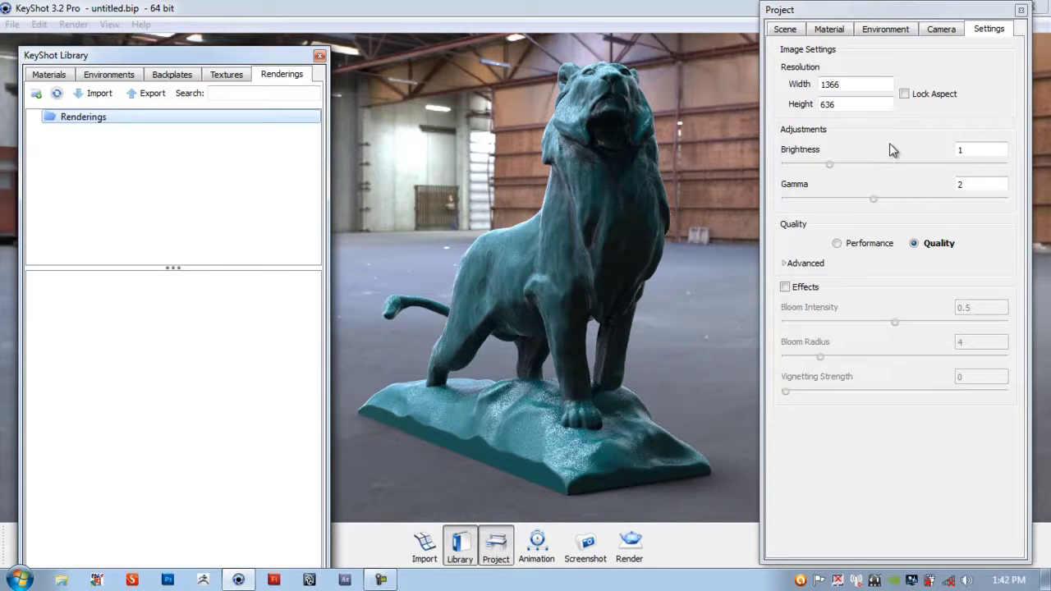
click(76, 25)
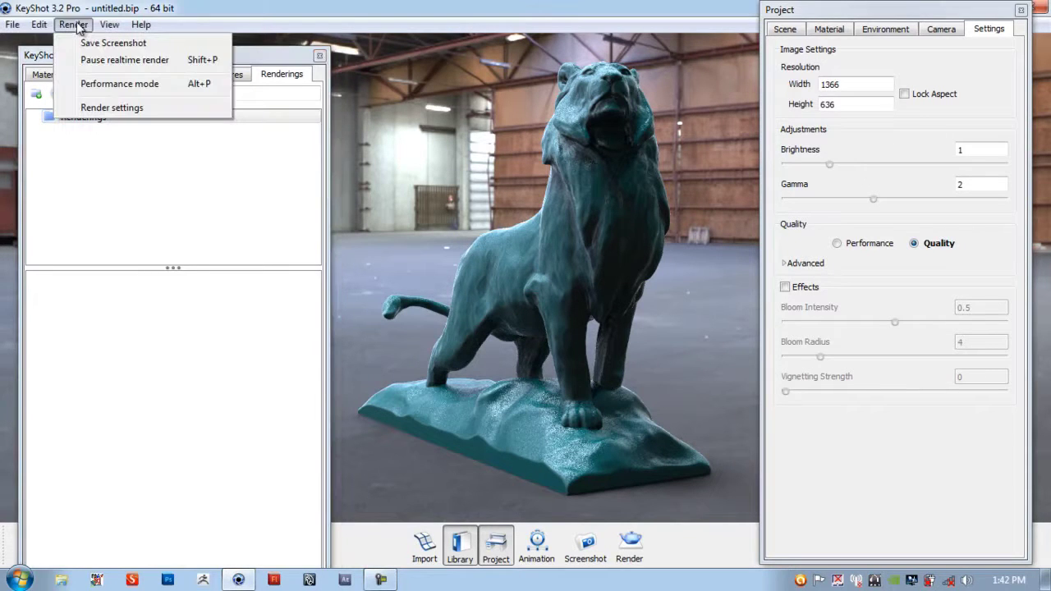
click(114, 108)
drag(542, 193, 341, 115)
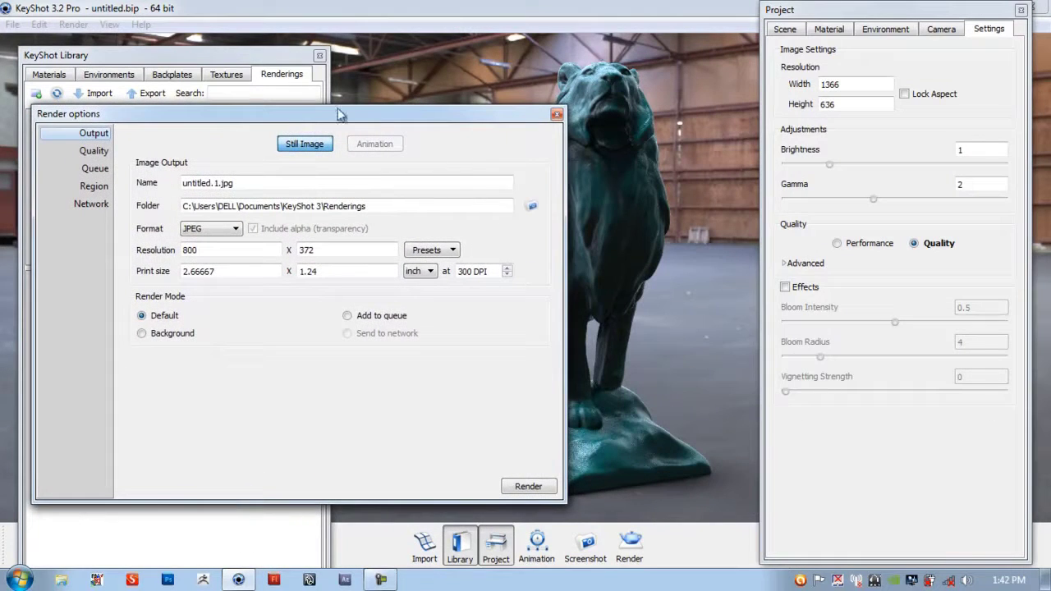
Step: Choose D:\My tutorials\DecimationMaster as the render output folder, retrying after a path error
click(531, 206)
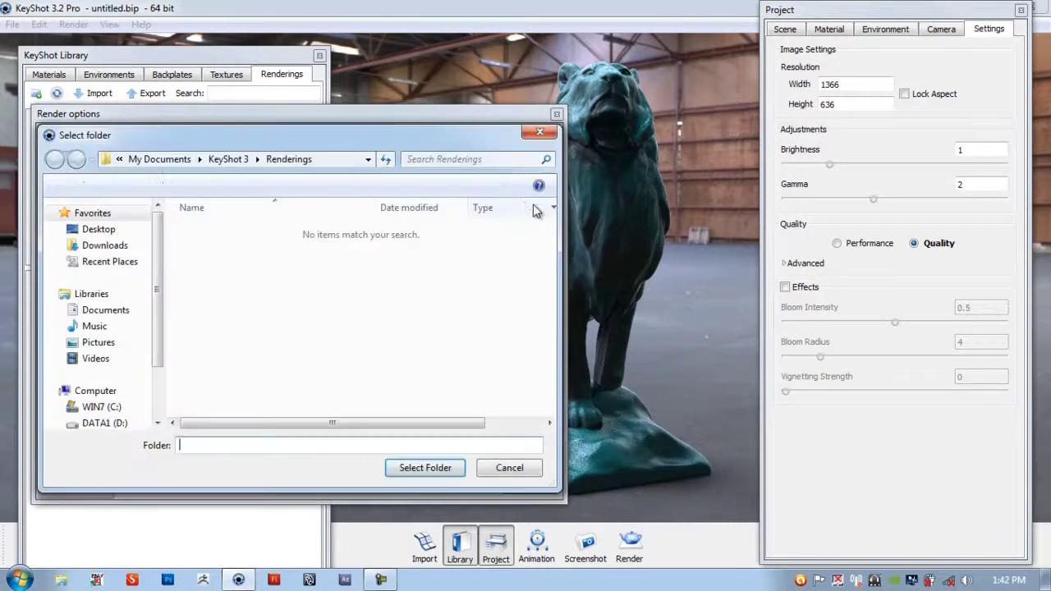
scroll(159, 312, down, 2)
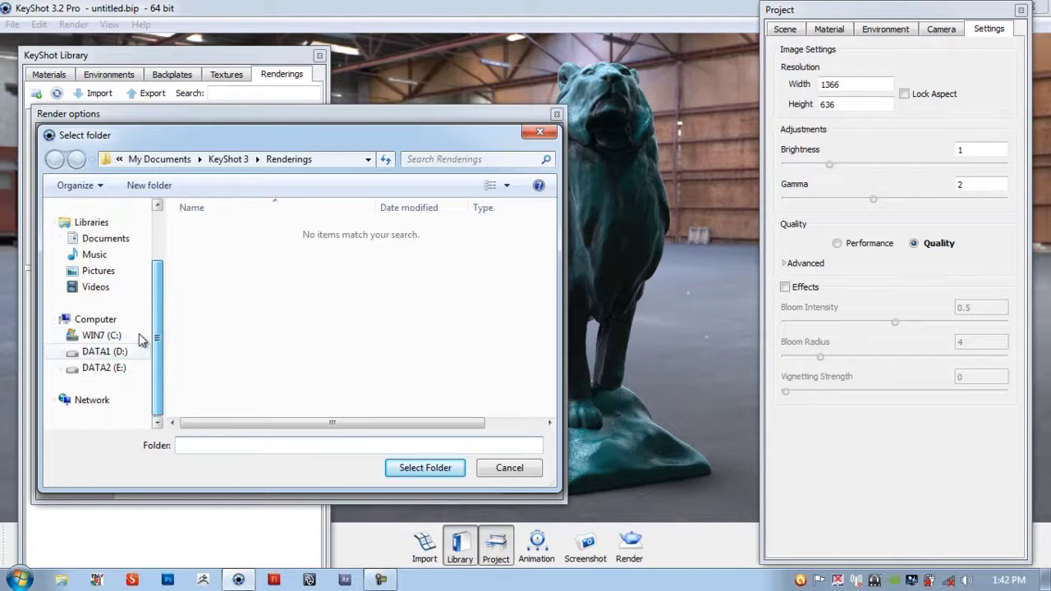
click(105, 351)
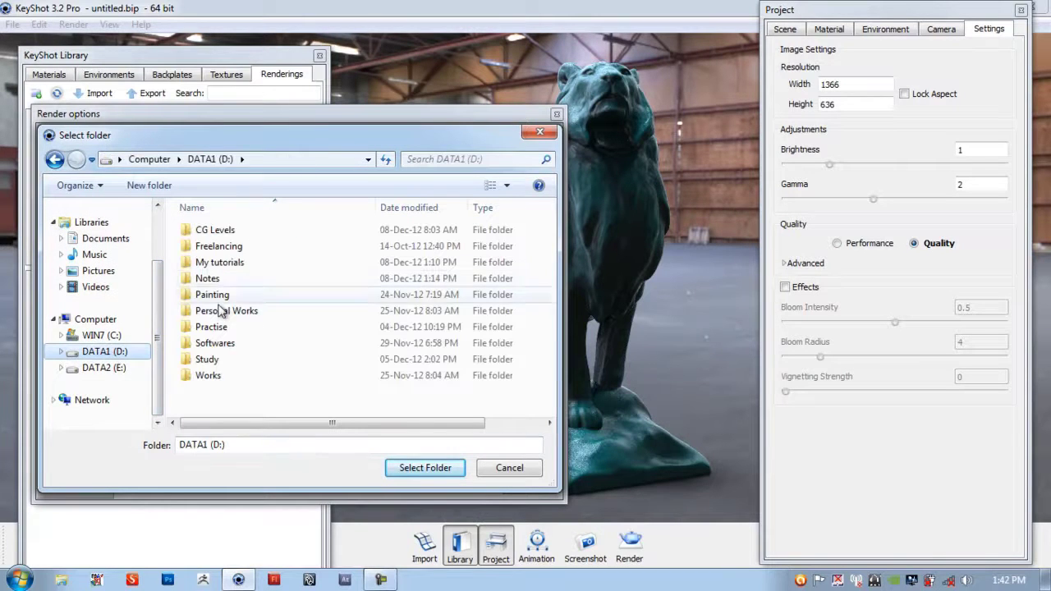
click(223, 263)
double_click(223, 263)
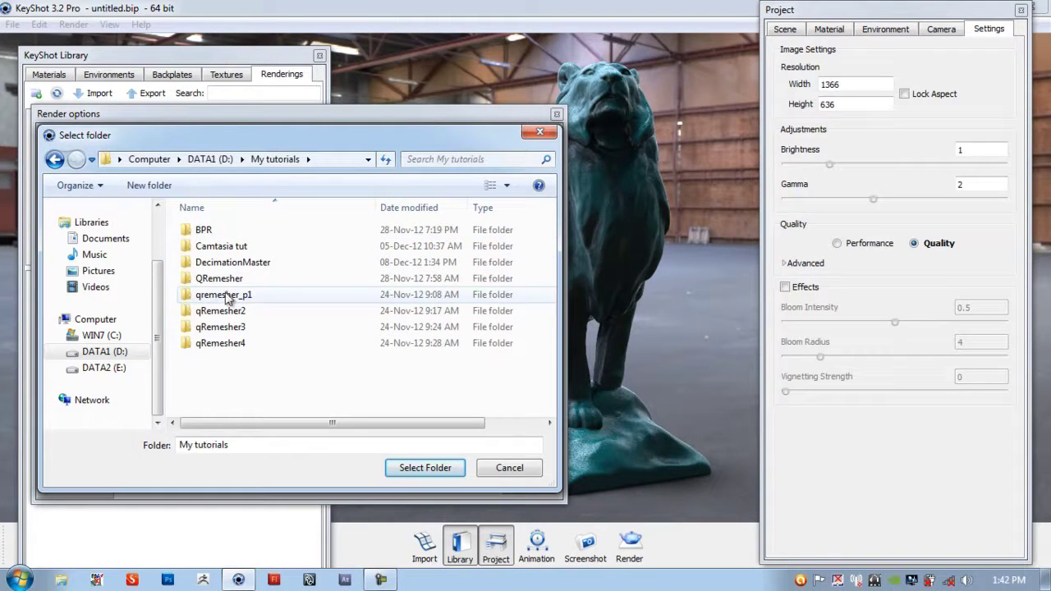
double_click(236, 263)
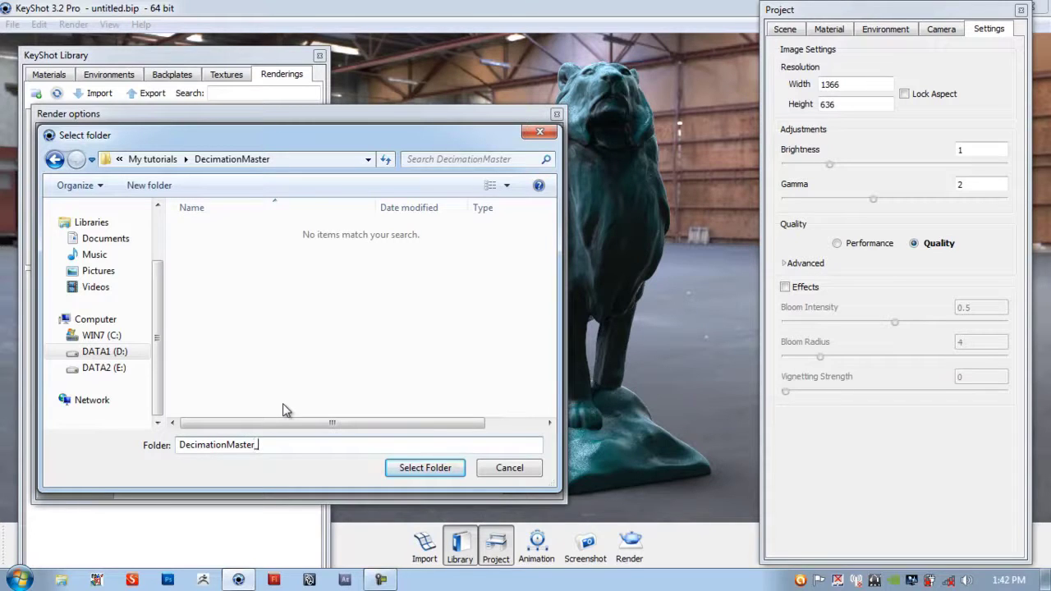
click(435, 468)
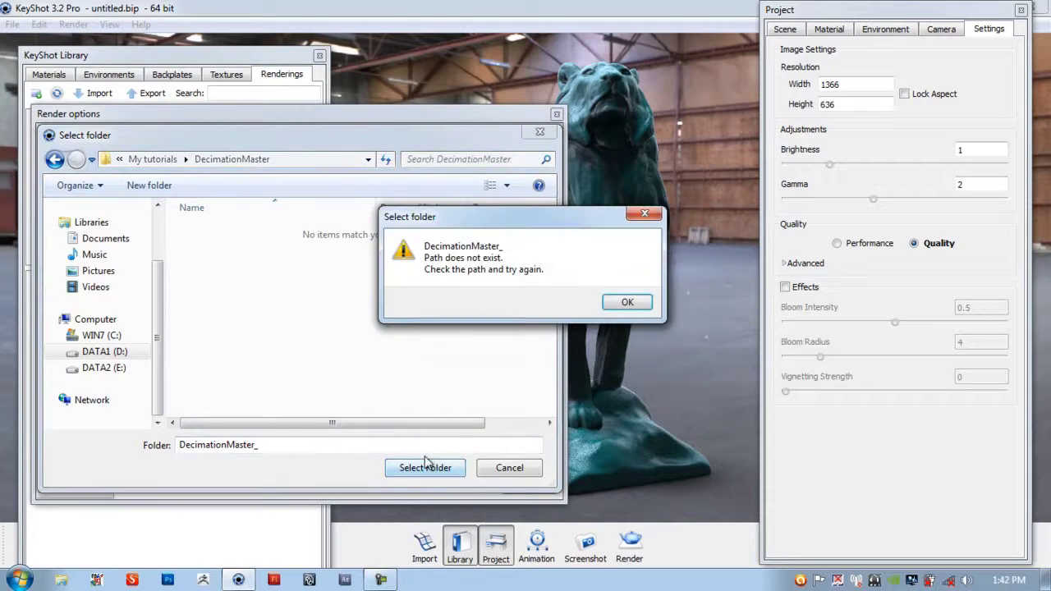
click(626, 303)
click(164, 159)
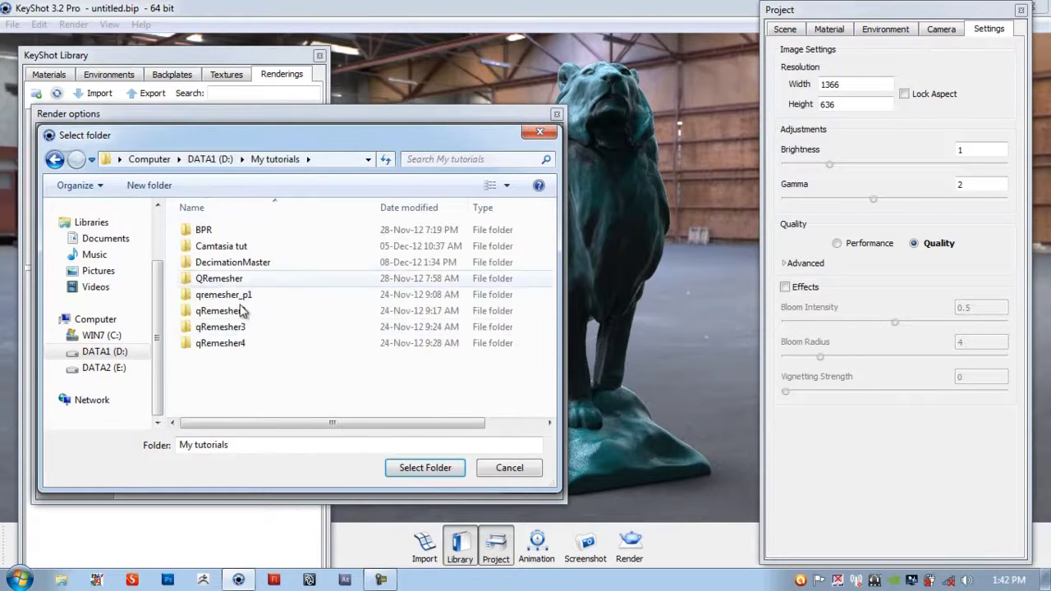
click(250, 262)
click(425, 468)
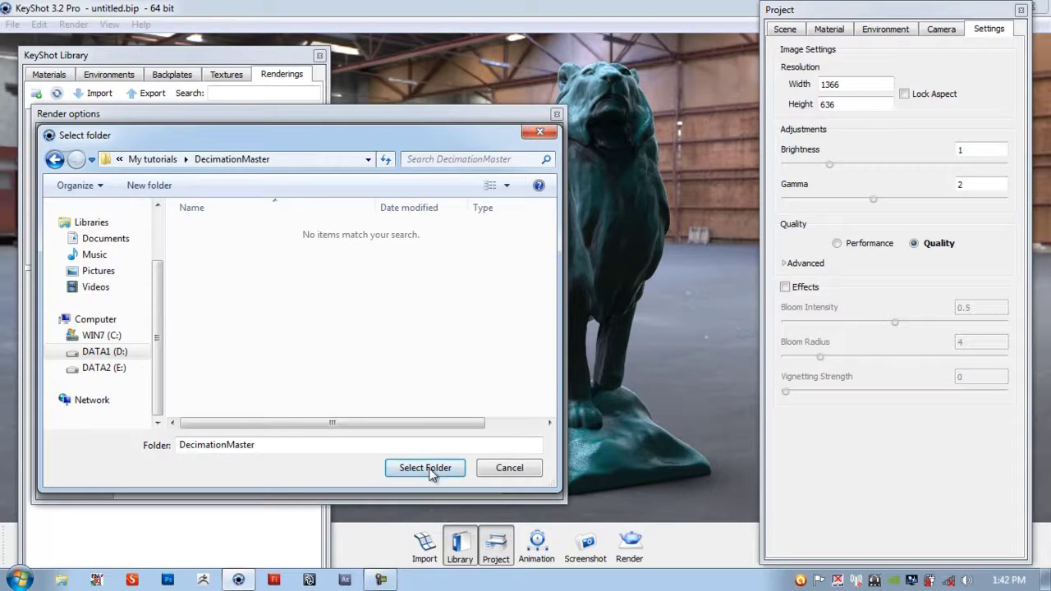
click(425, 468)
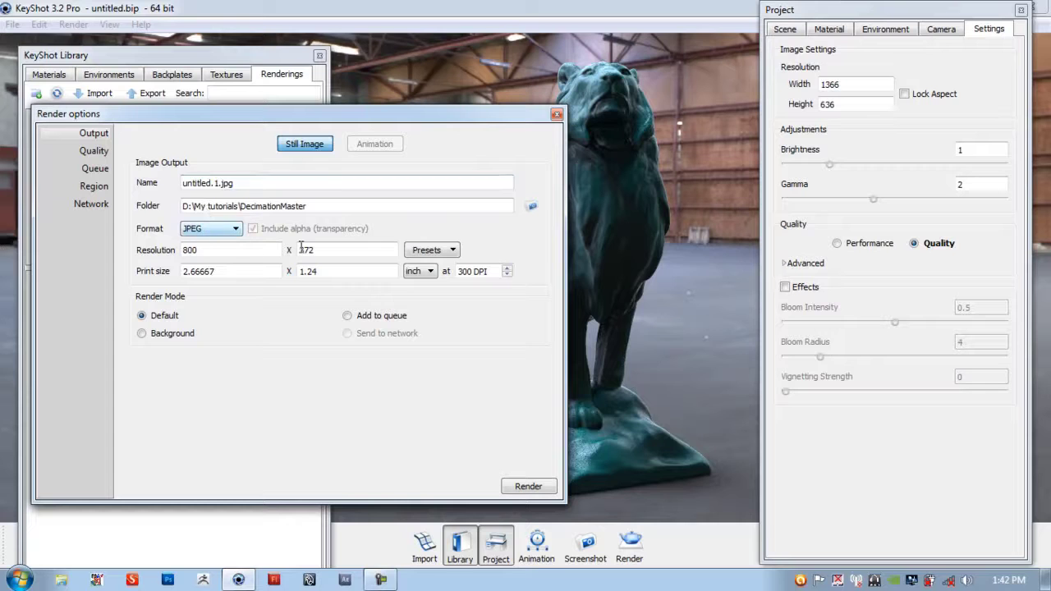
Step: Apply the 1920 x 894 resolution preset, set DPI to 72, and select Background render mode
click(435, 250)
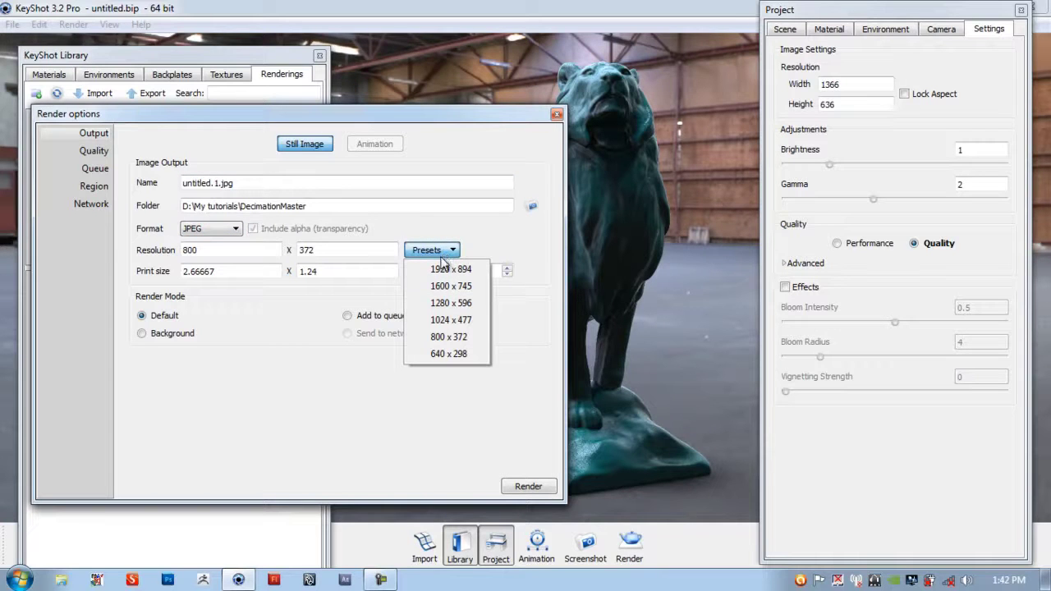
click(449, 271)
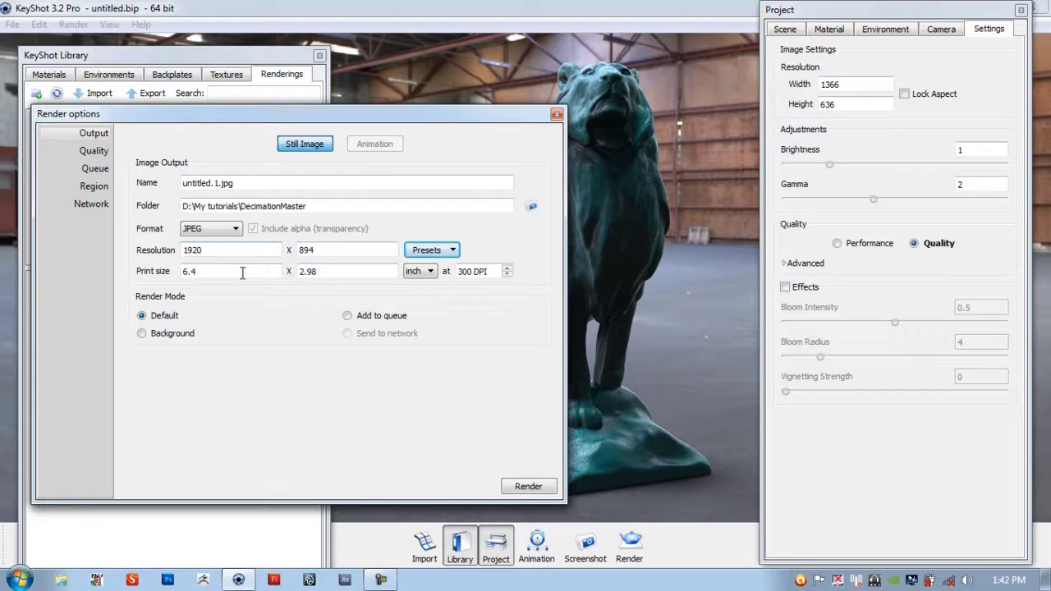
click(506, 275)
click(507, 270)
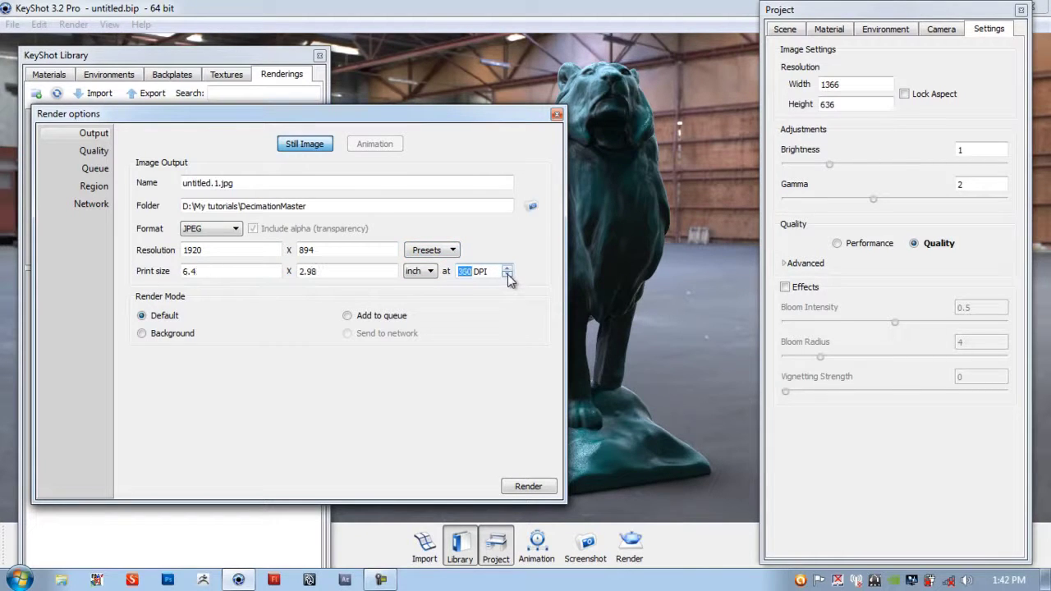
click(507, 276)
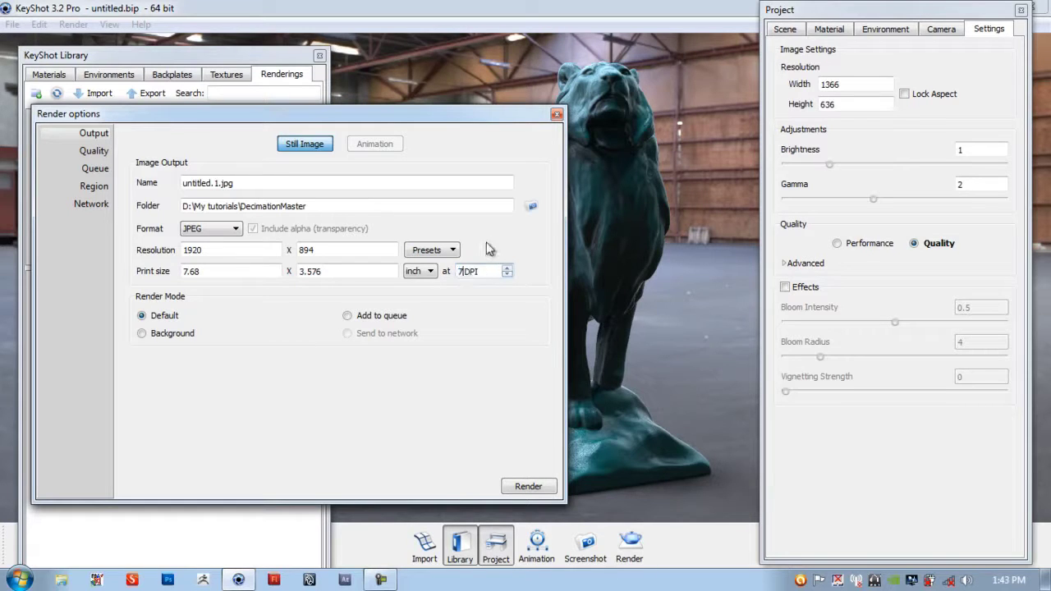
key(Return)
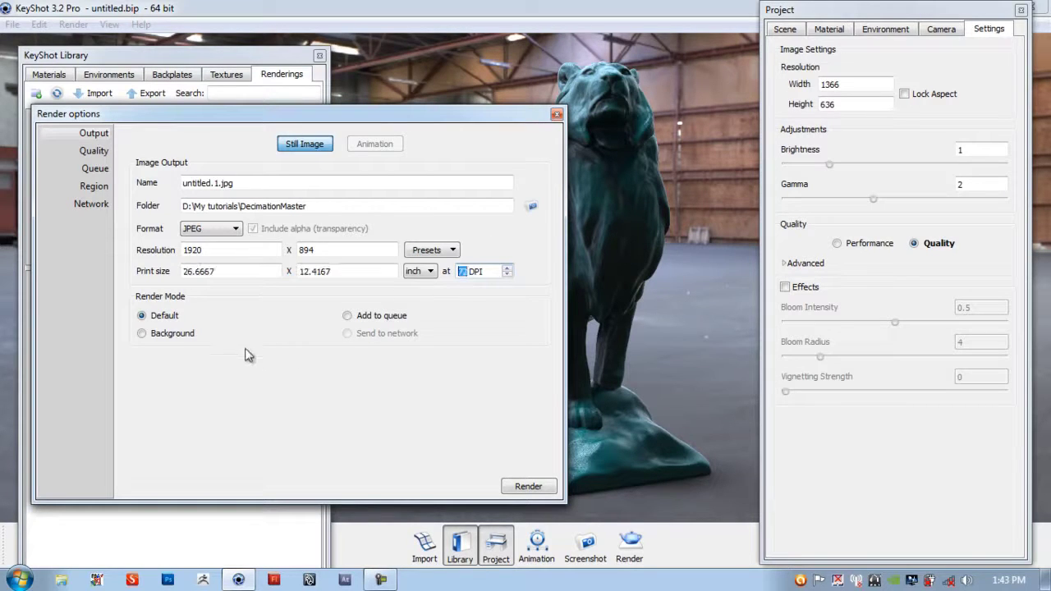
click(169, 339)
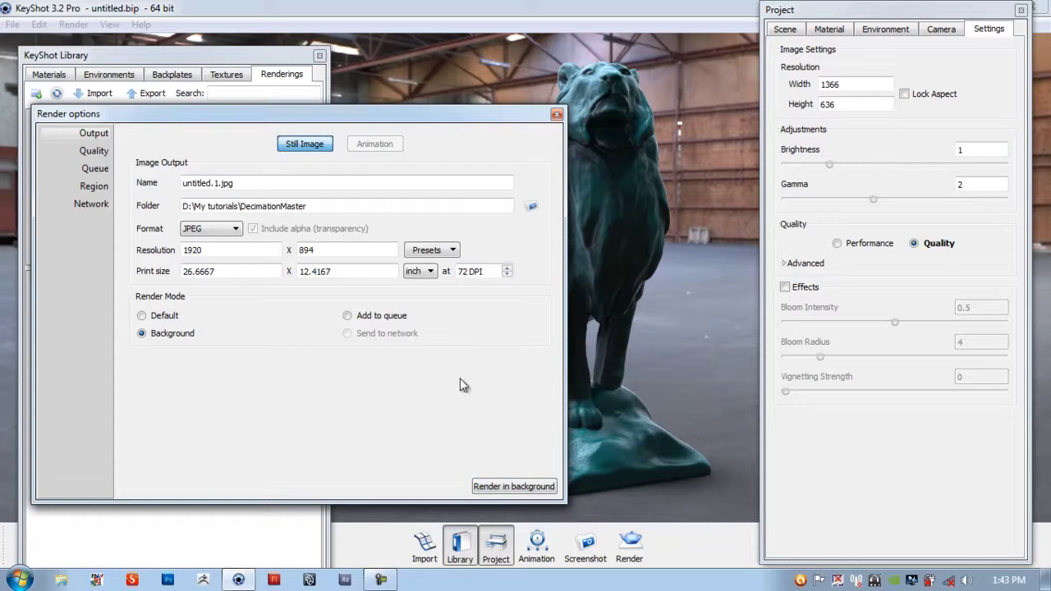
Step: Render the 1920 x 894 still in the background and close the finished render window
click(502, 486)
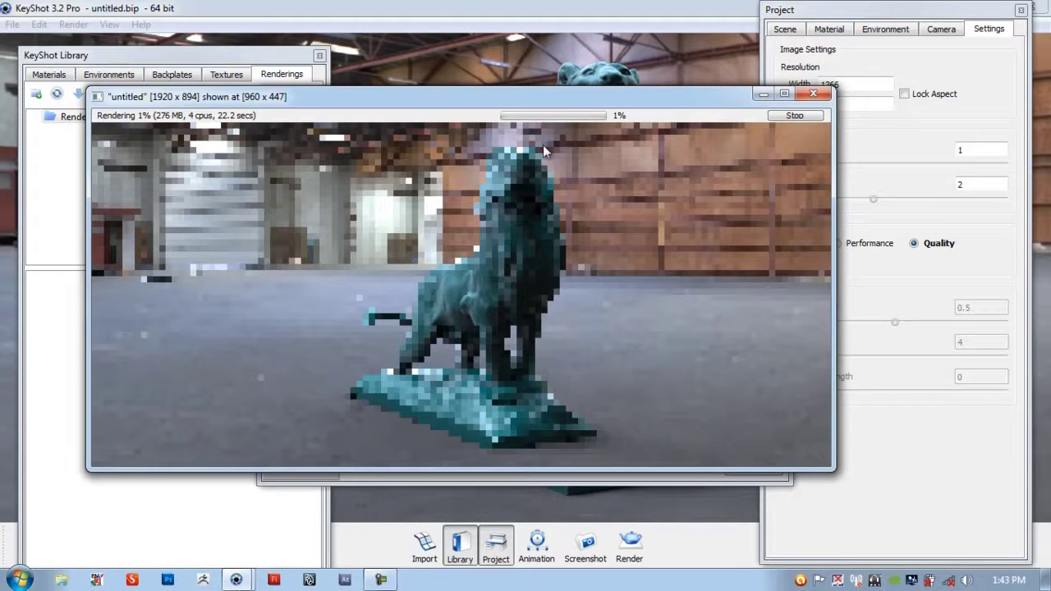
drag(554, 95, 664, 92)
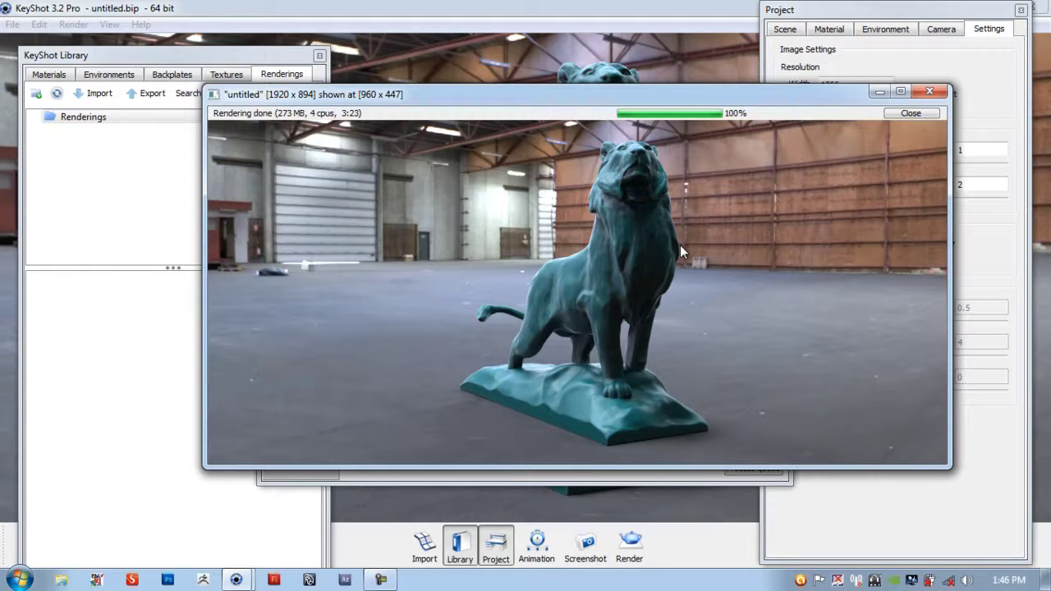
drag(653, 94, 597, 53)
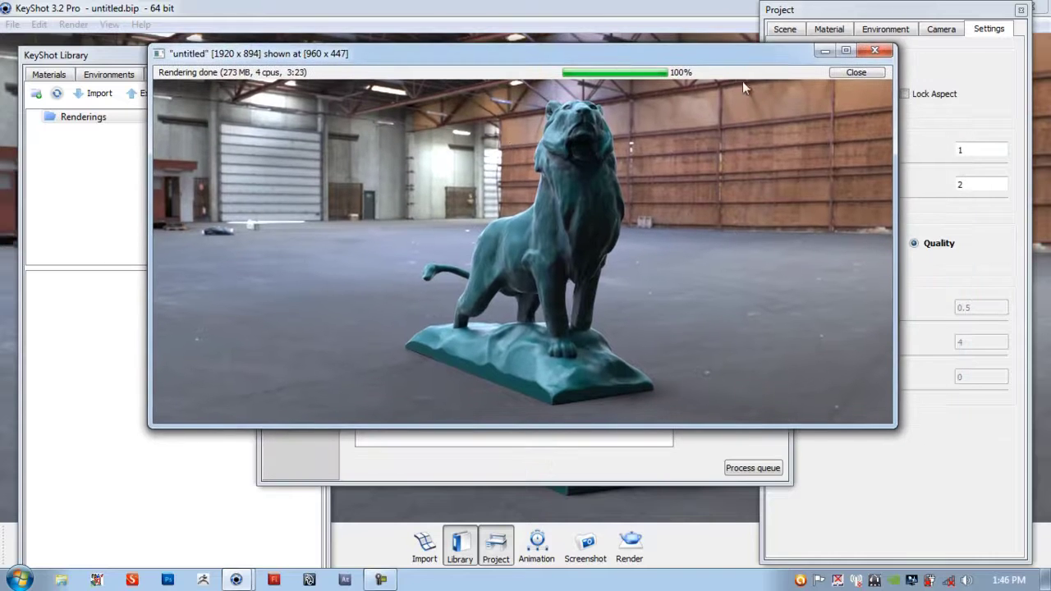
click(859, 72)
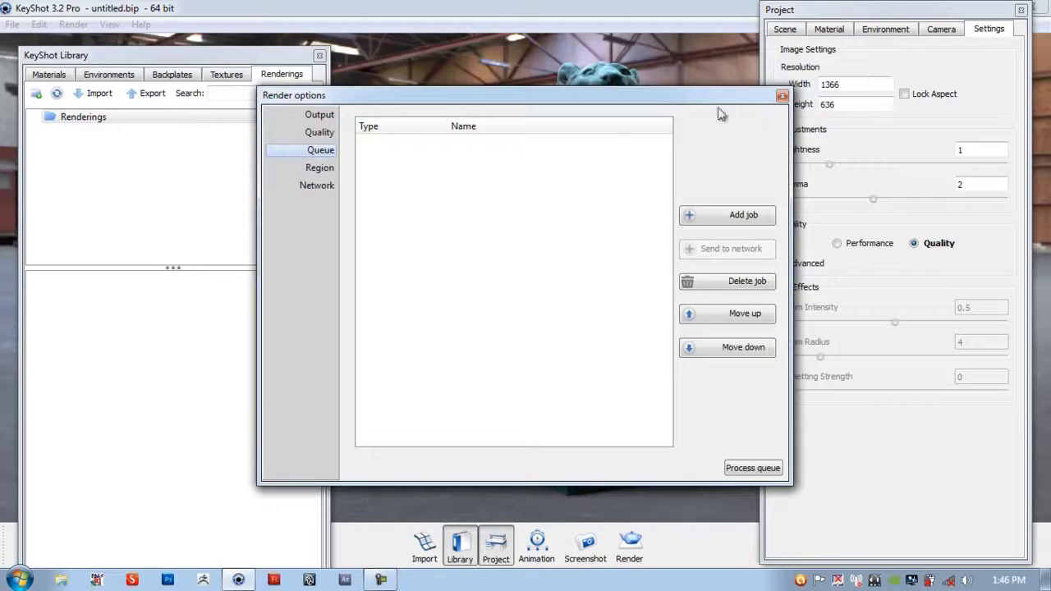
Step: Open DecimationMaster from Explorer's recent folders, switch to Medium icons, and select untitled.1
right_click(62, 581)
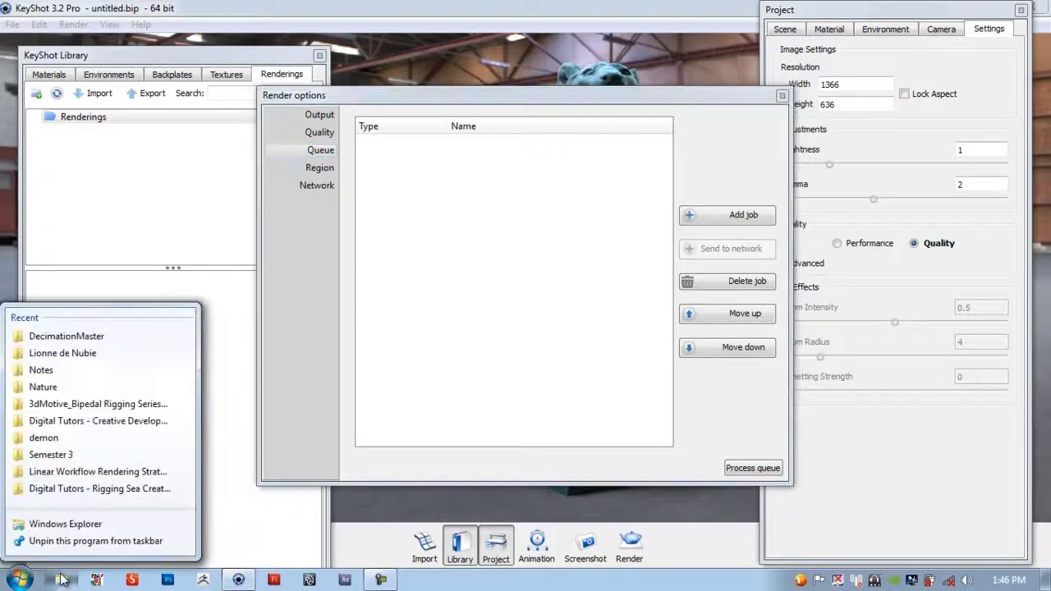
click(87, 336)
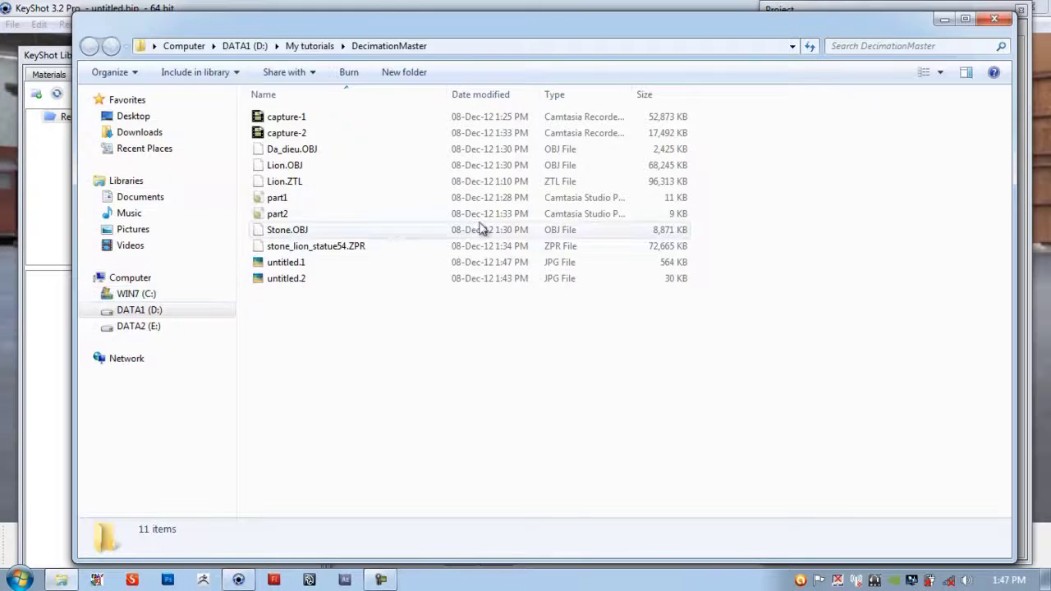
click(924, 72)
click(923, 73)
click(924, 72)
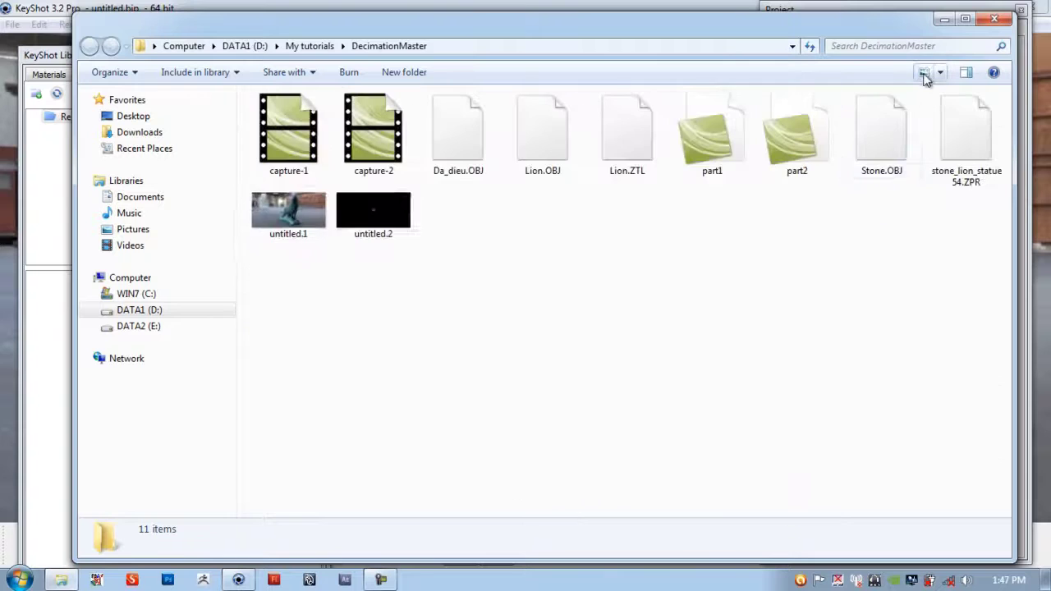
click(292, 212)
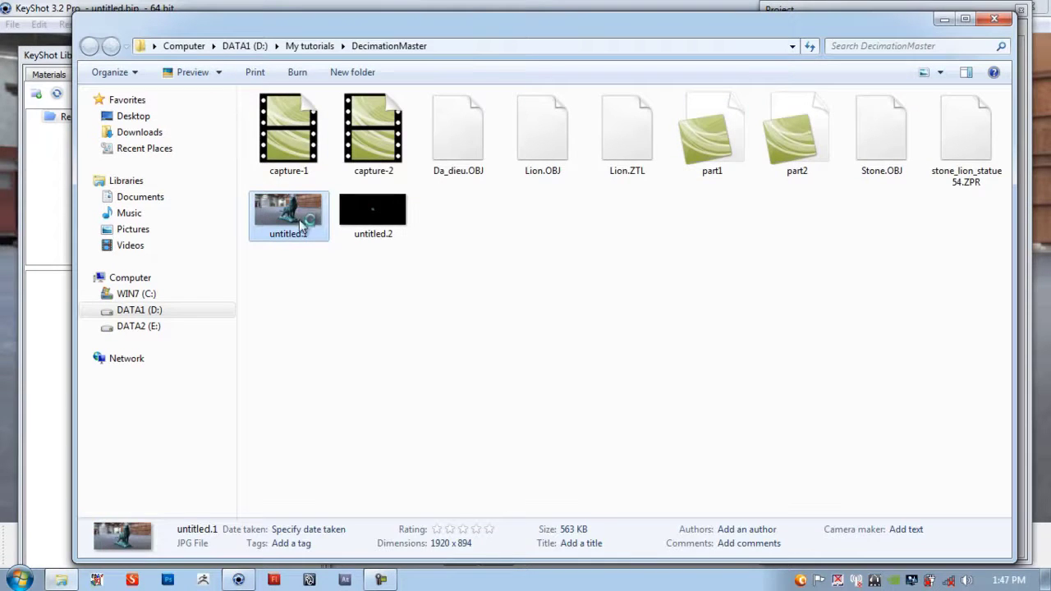
Step: Open untitled.1 in Picasa Photo Viewer to see the teal lion render
double_click(305, 220)
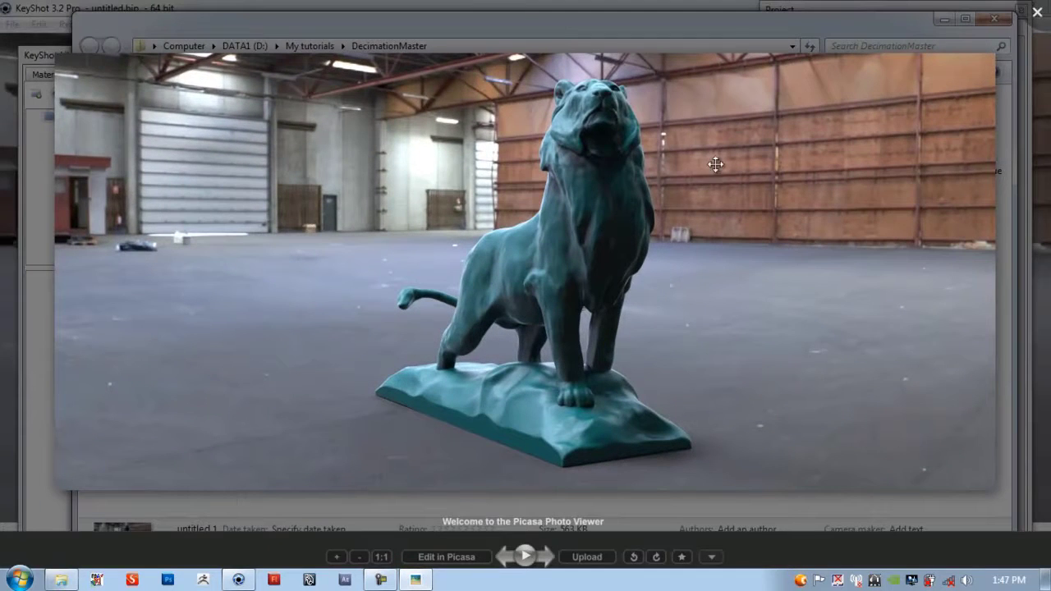